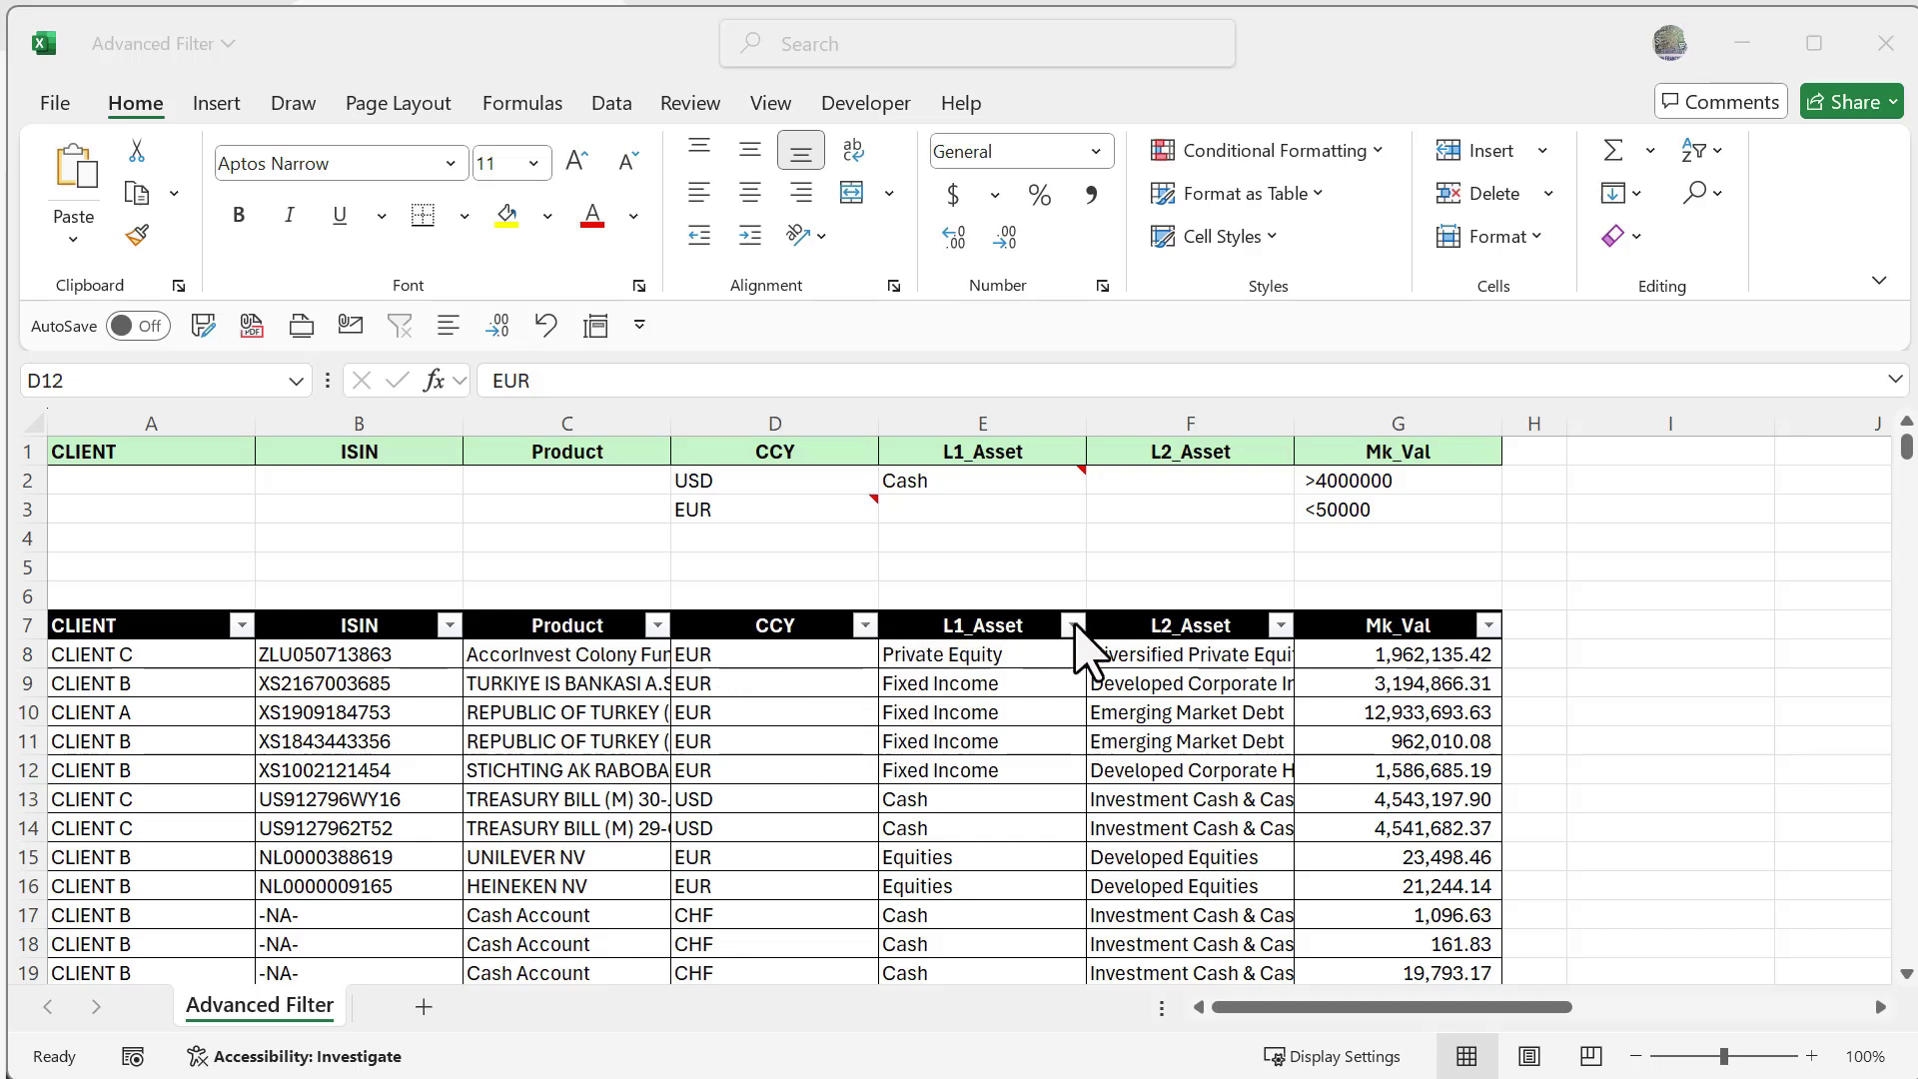
Step: Activate the Excel workbook showing the holdings table below its criteria rows
click(789, 772)
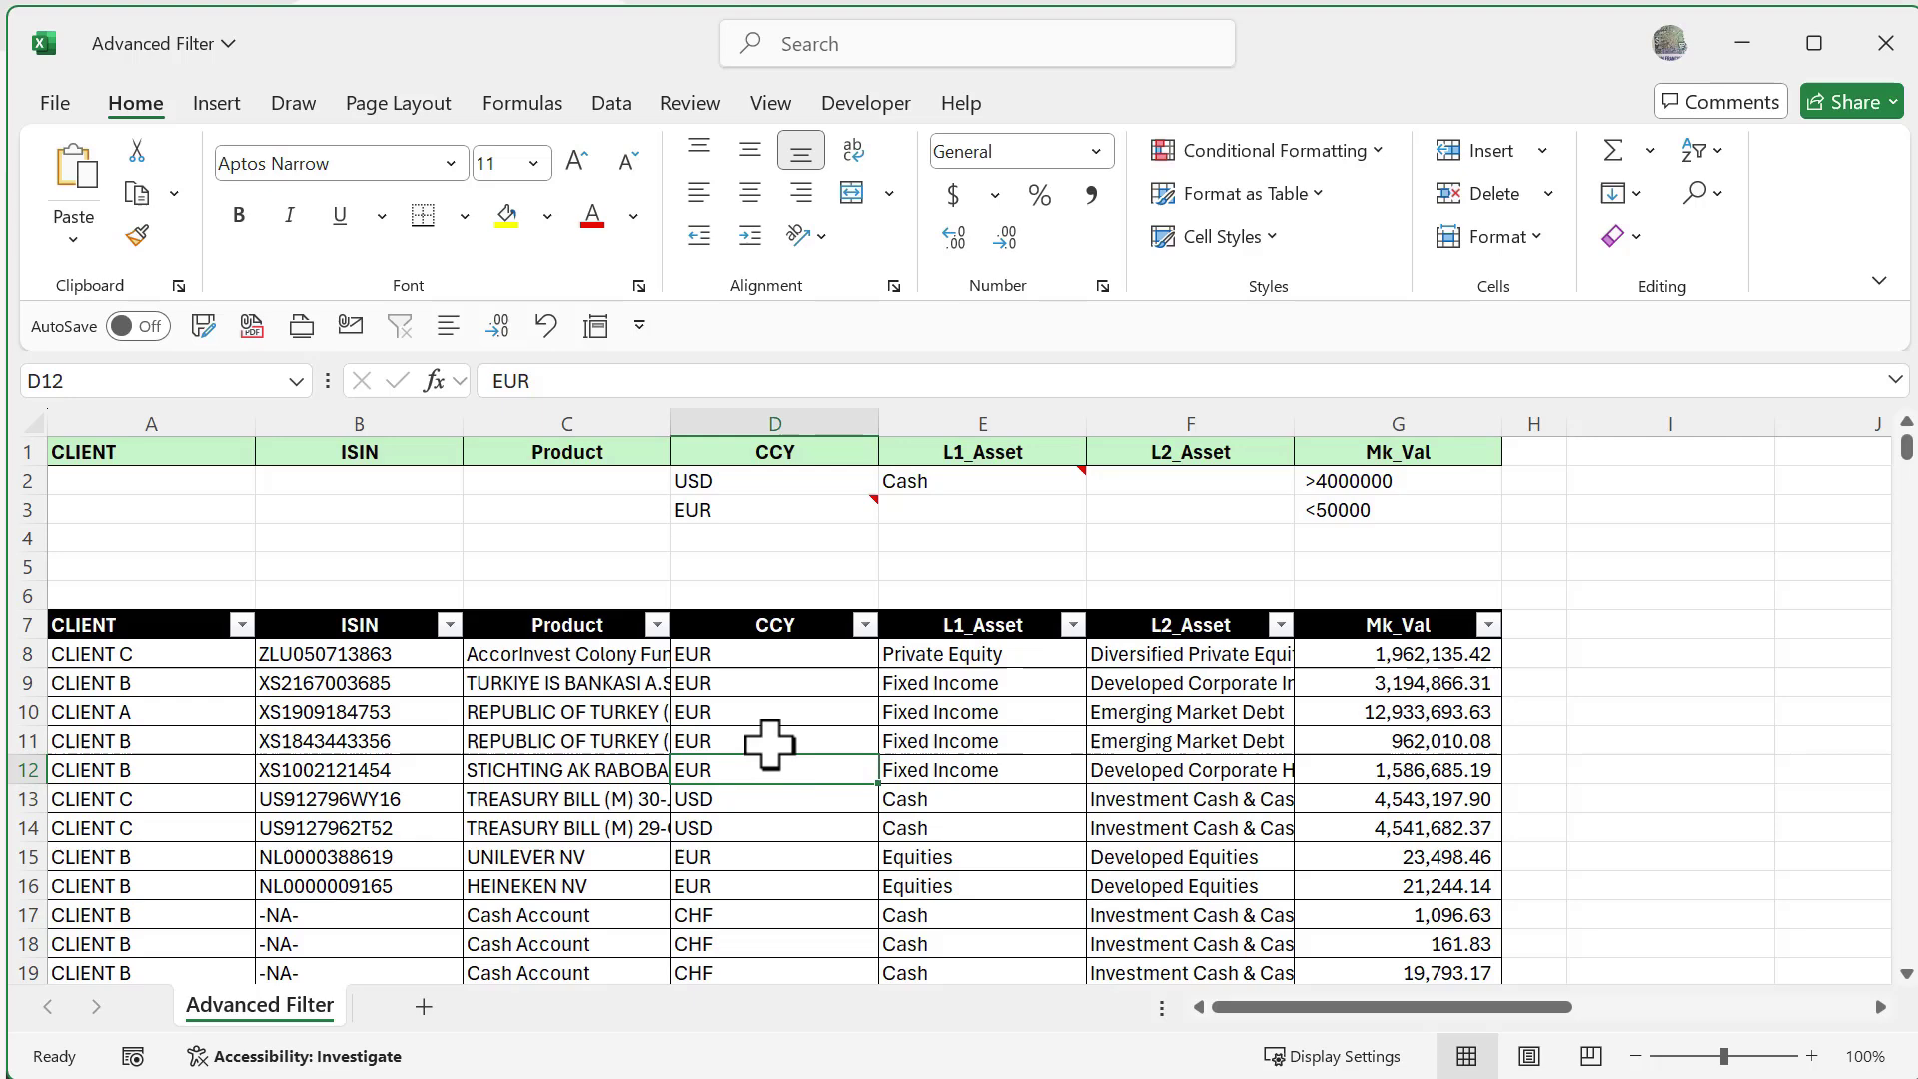
Step: Open the Advanced Filter dialog from the Data tab and move it aside to uncover columns E–F
click(610, 104)
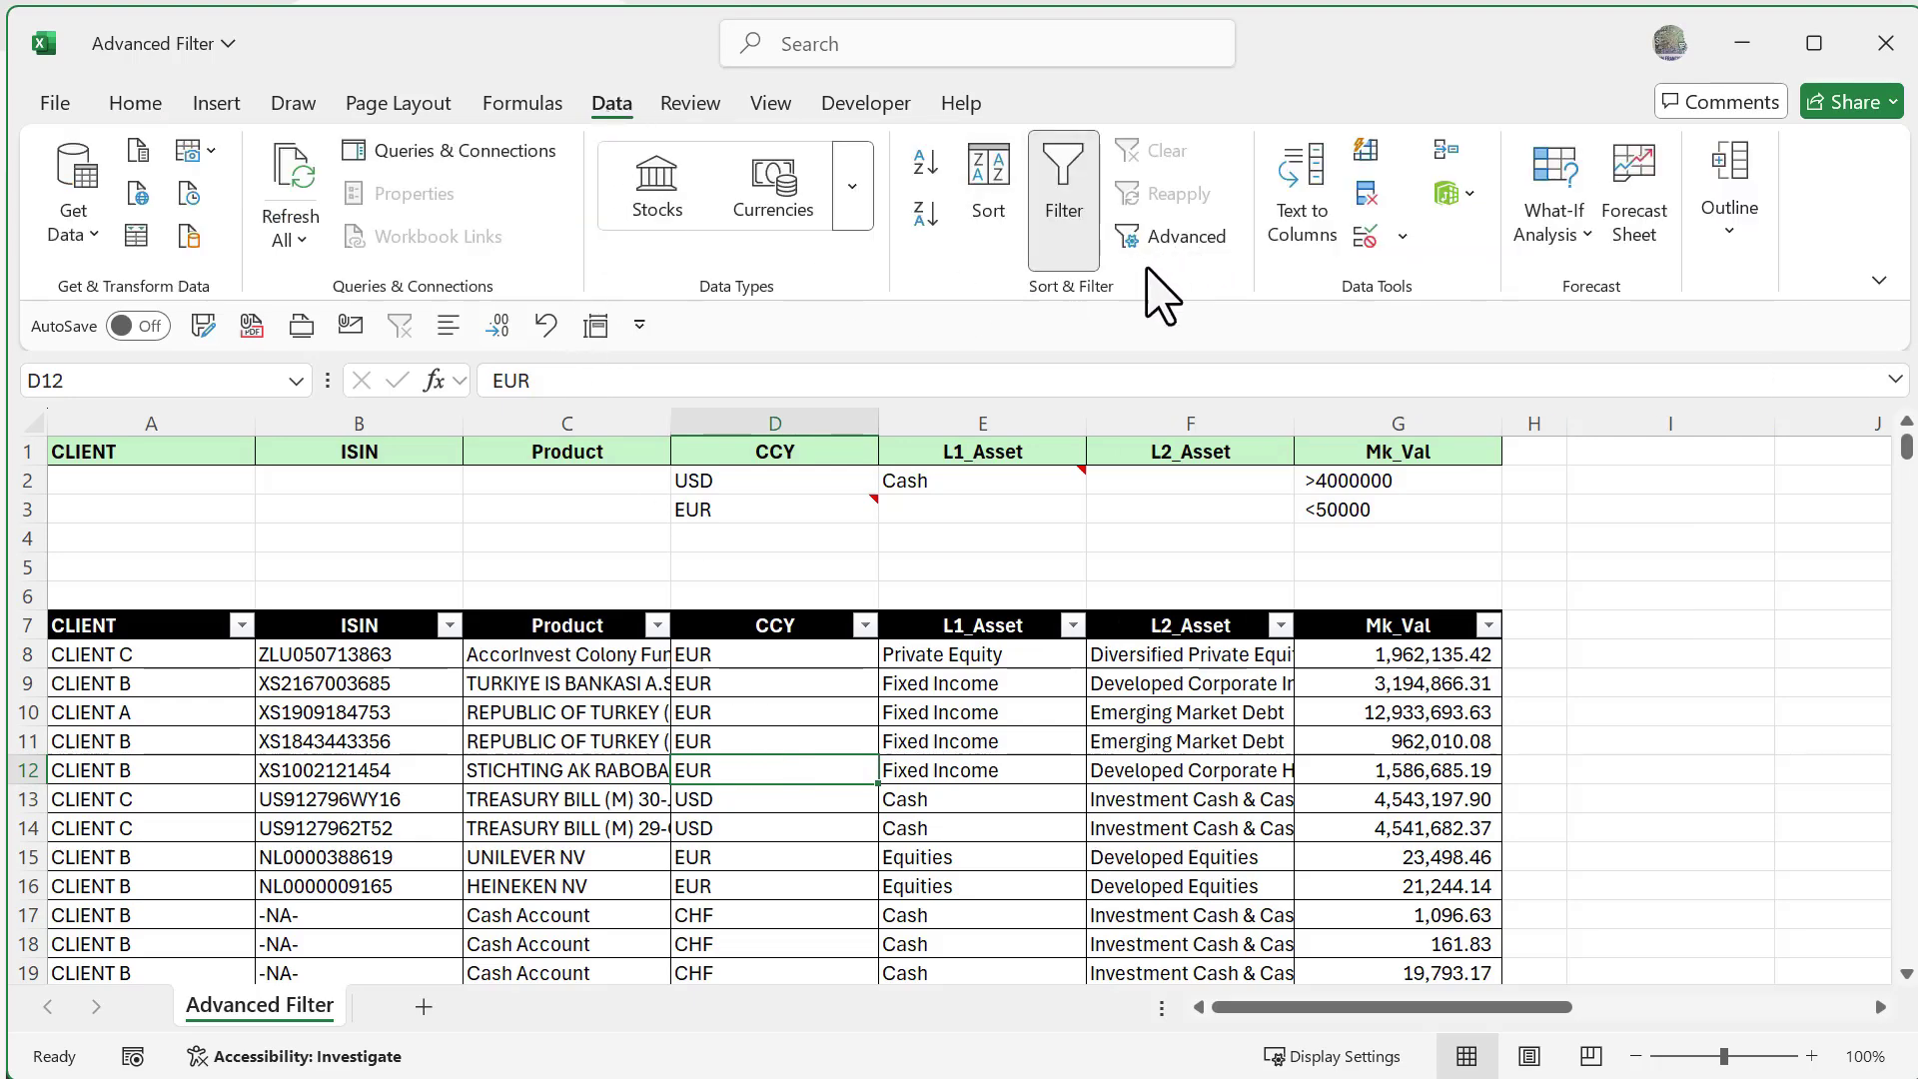
click(1164, 240)
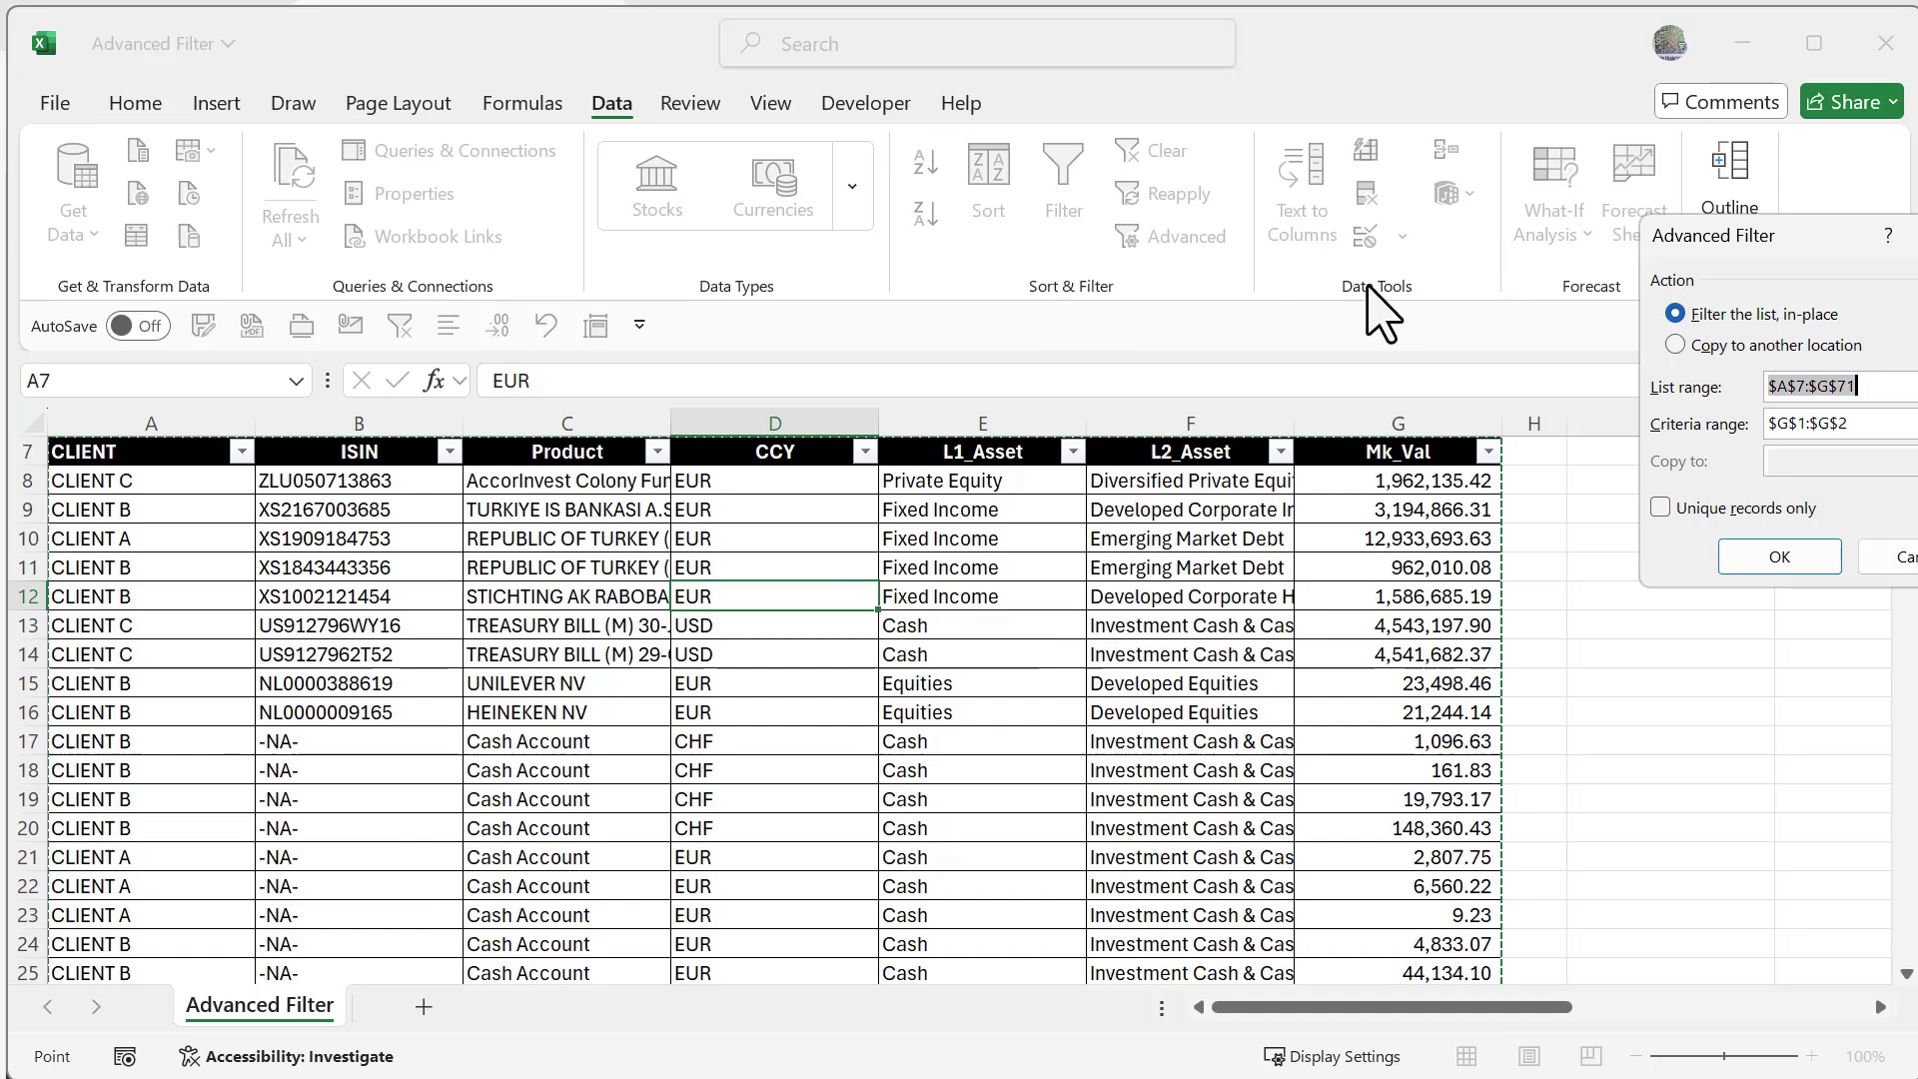
drag(1759, 235, 946, 333)
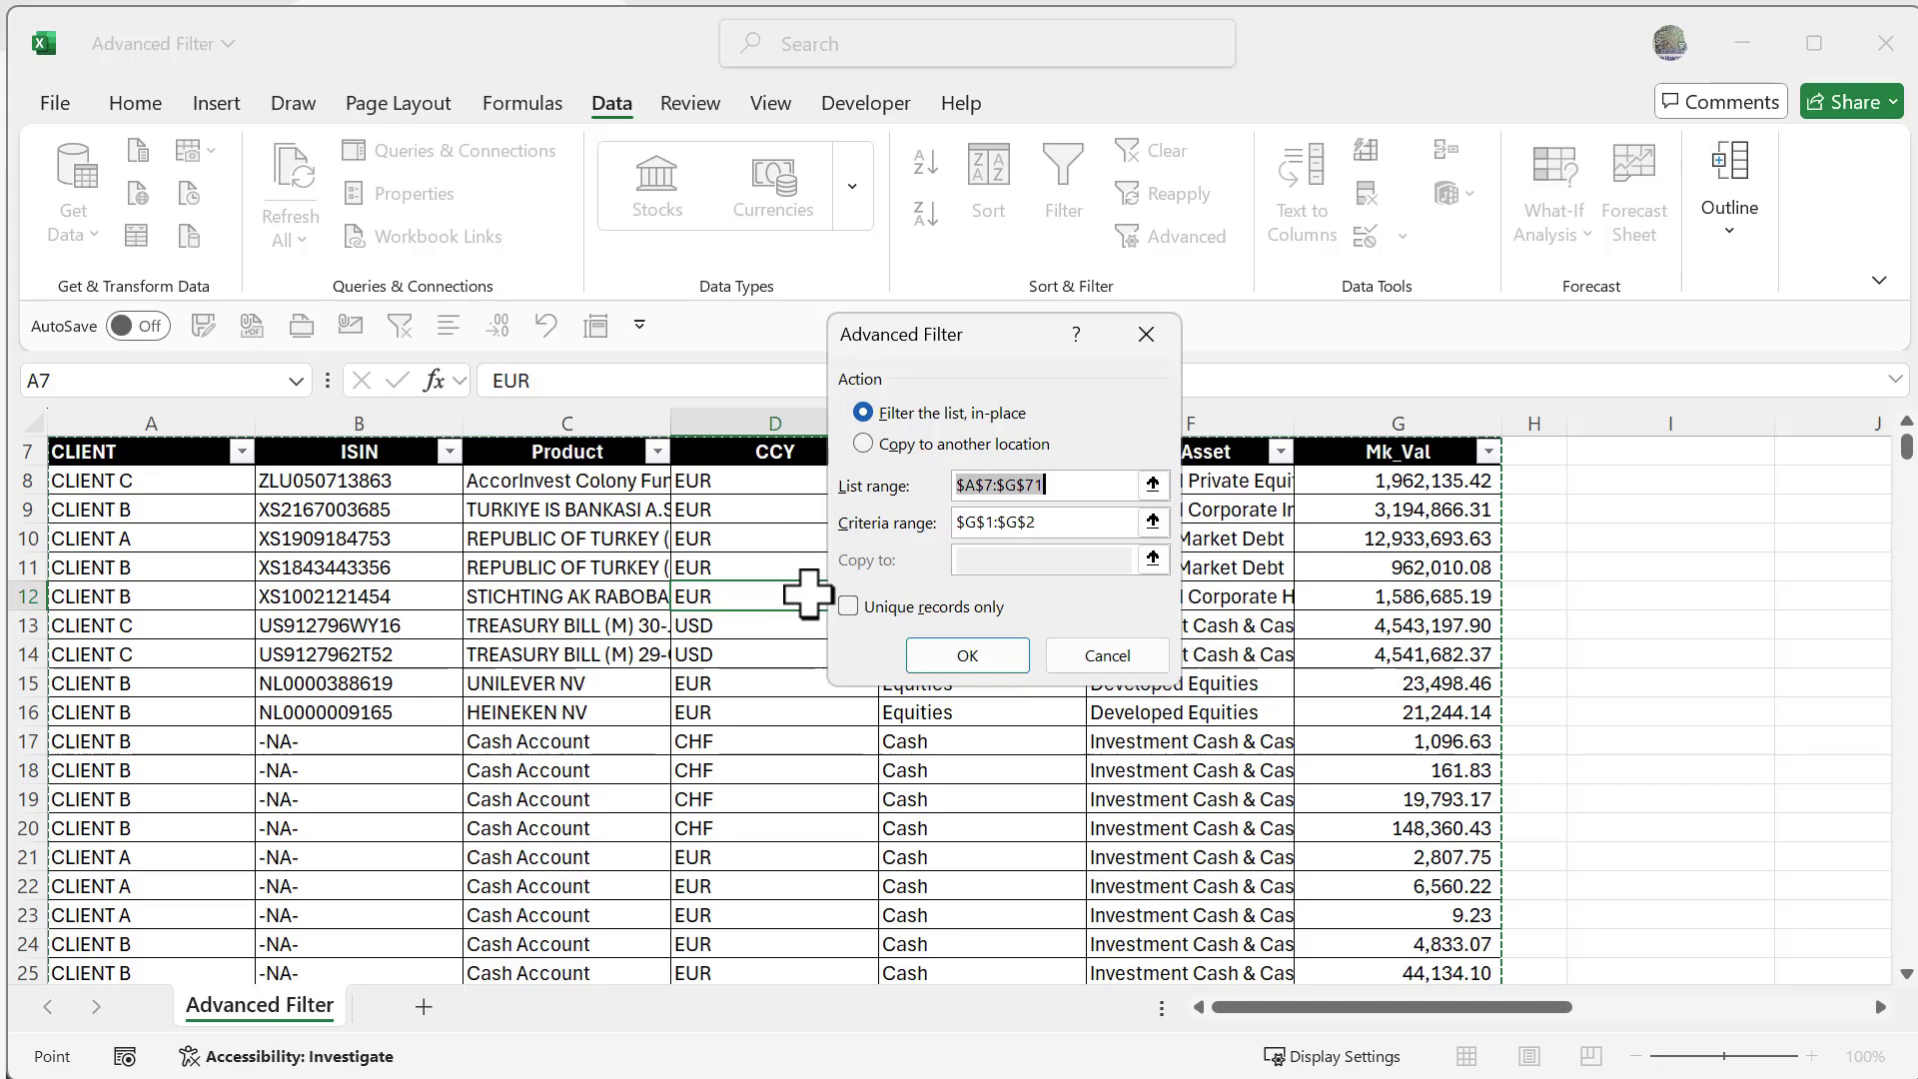
scroll(1412, 713, up, 2)
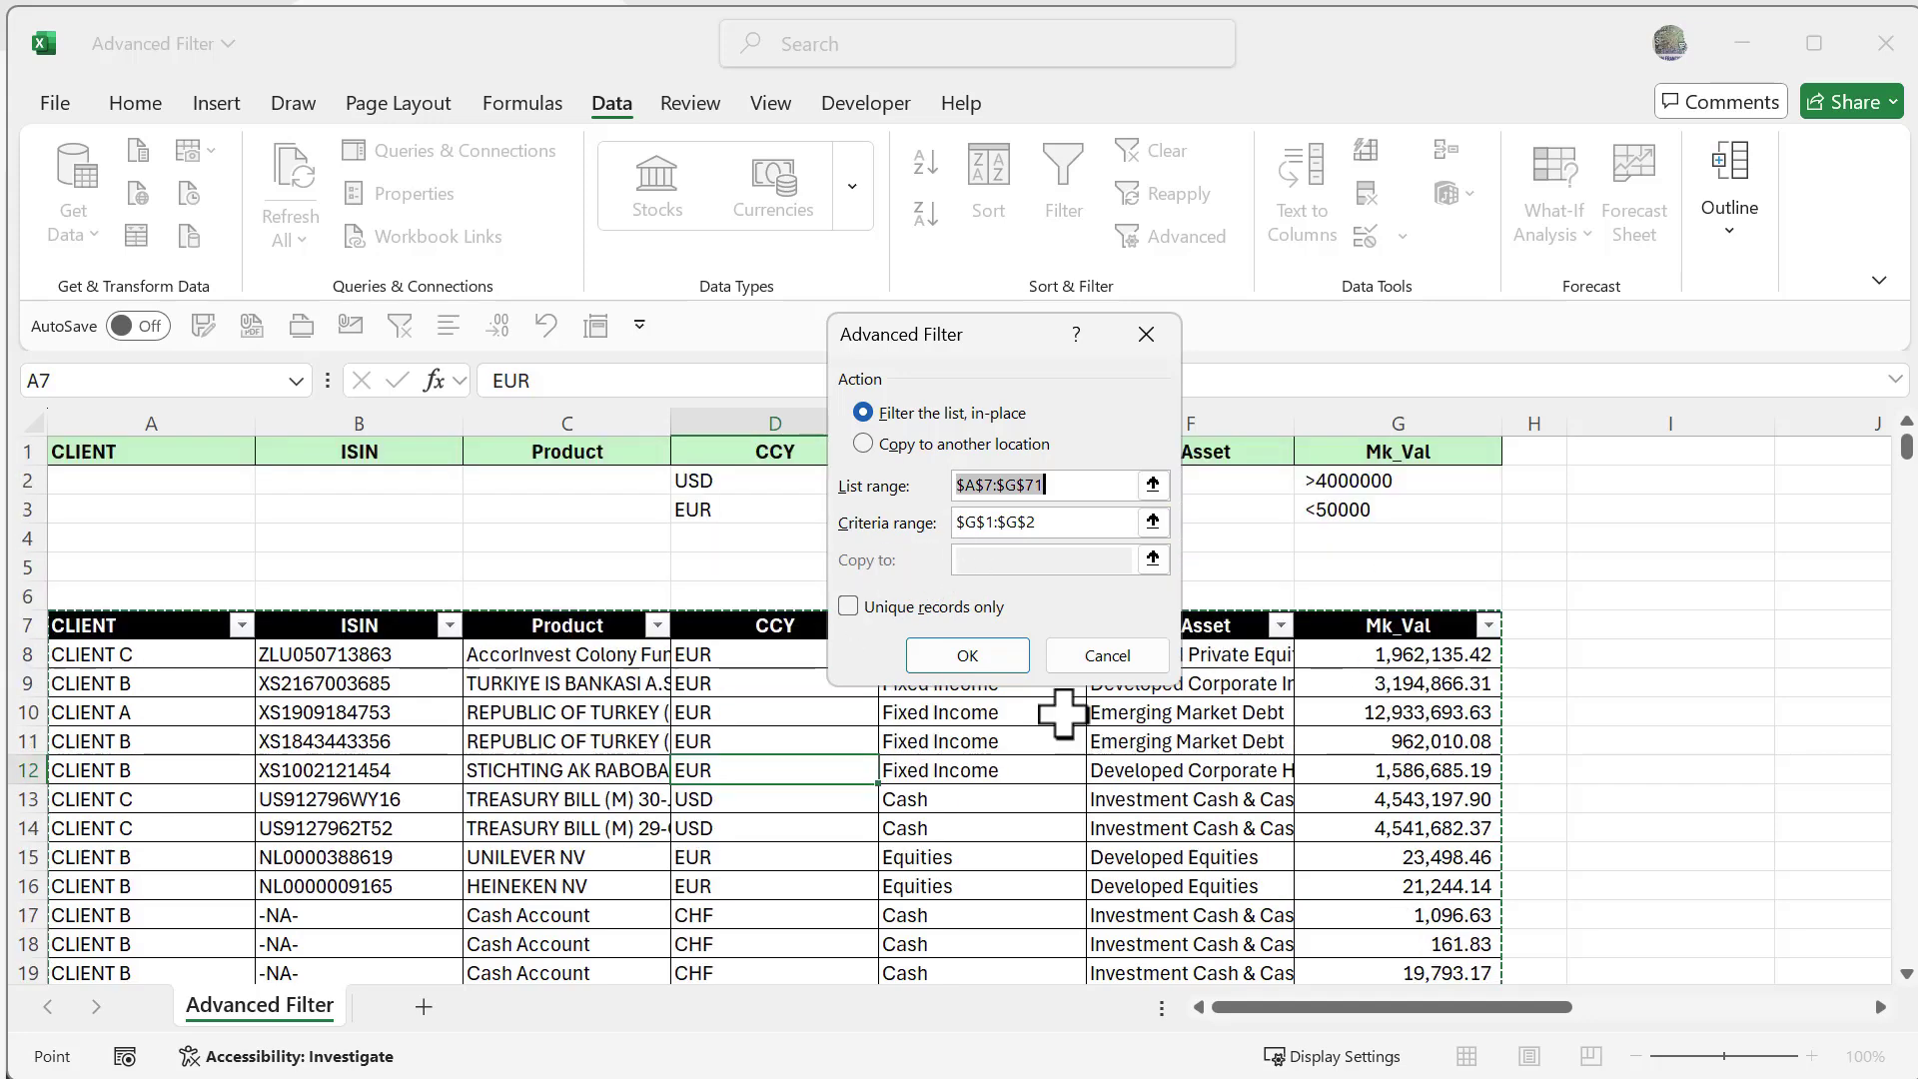
drag(1013, 345, 1373, 431)
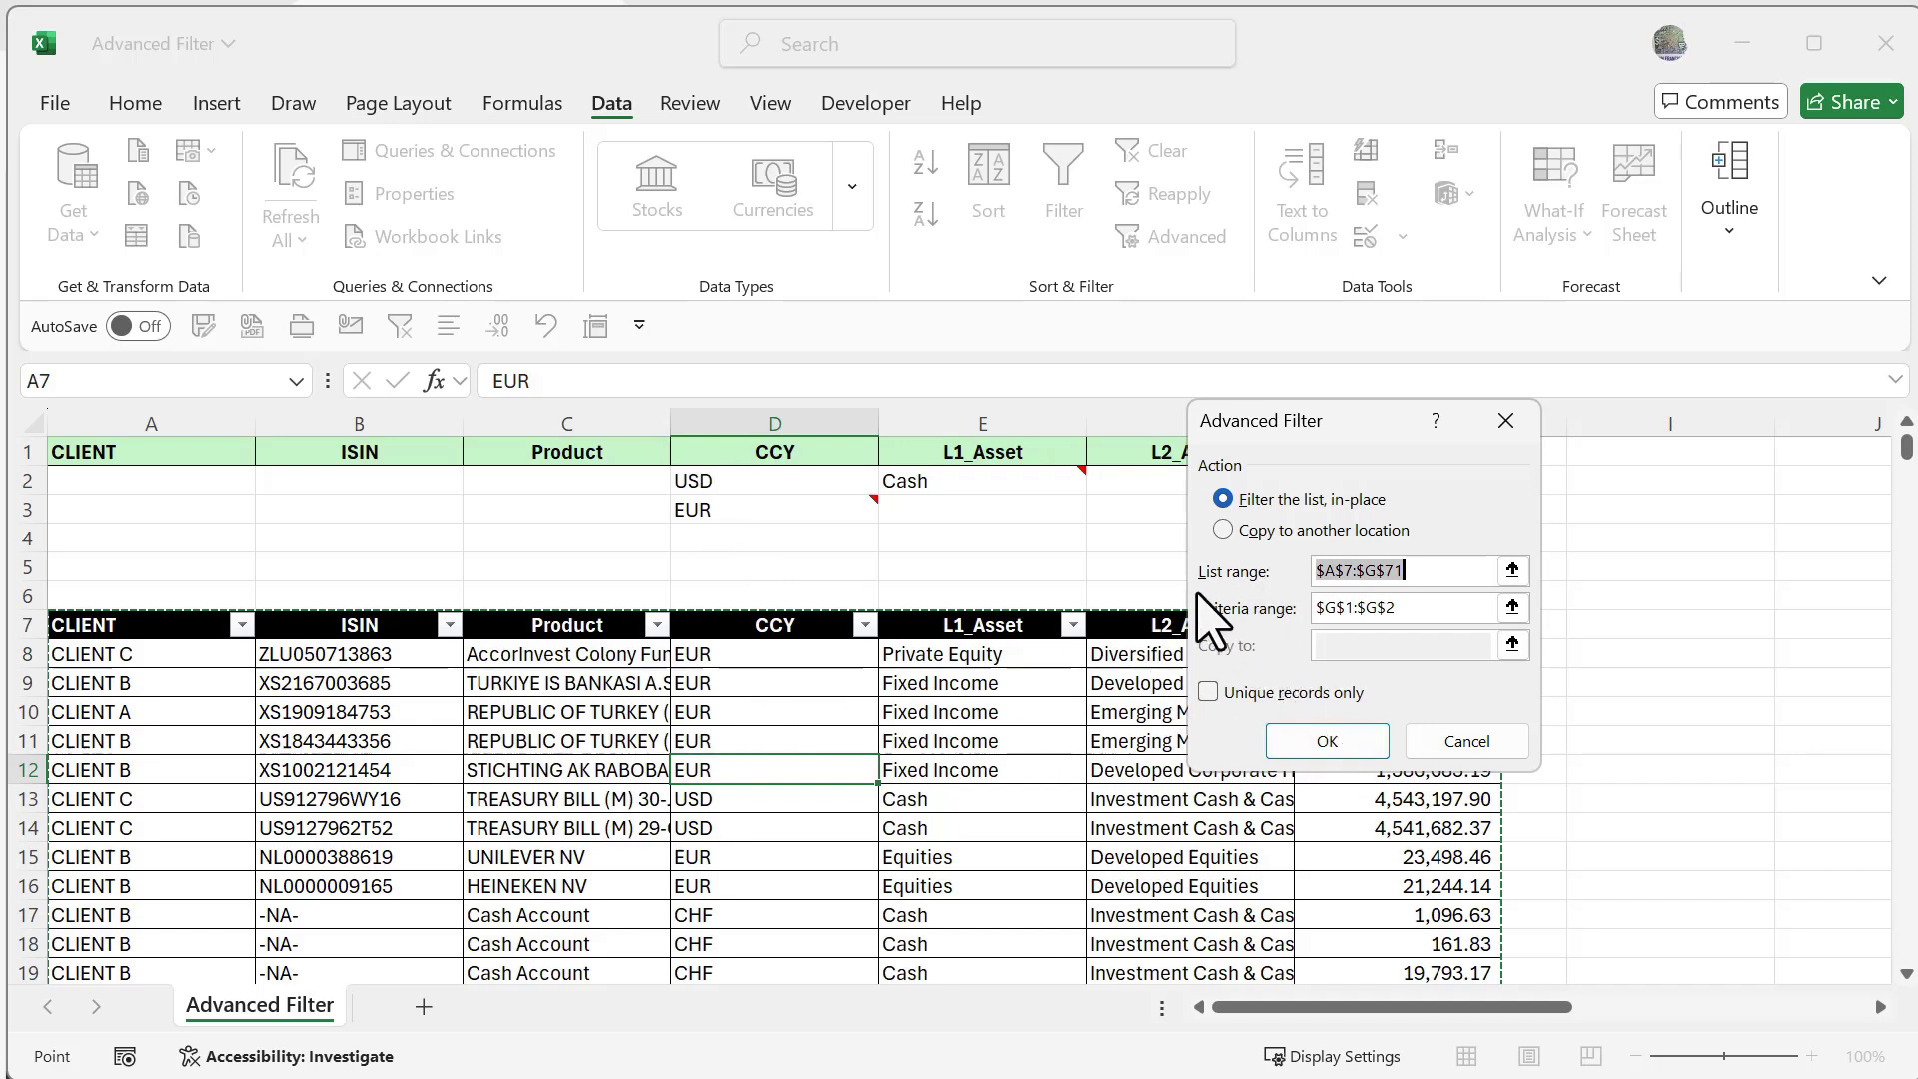
Step: Set the Advanced Filter list range to A7:G65, starting from header cell A7
click(140, 650)
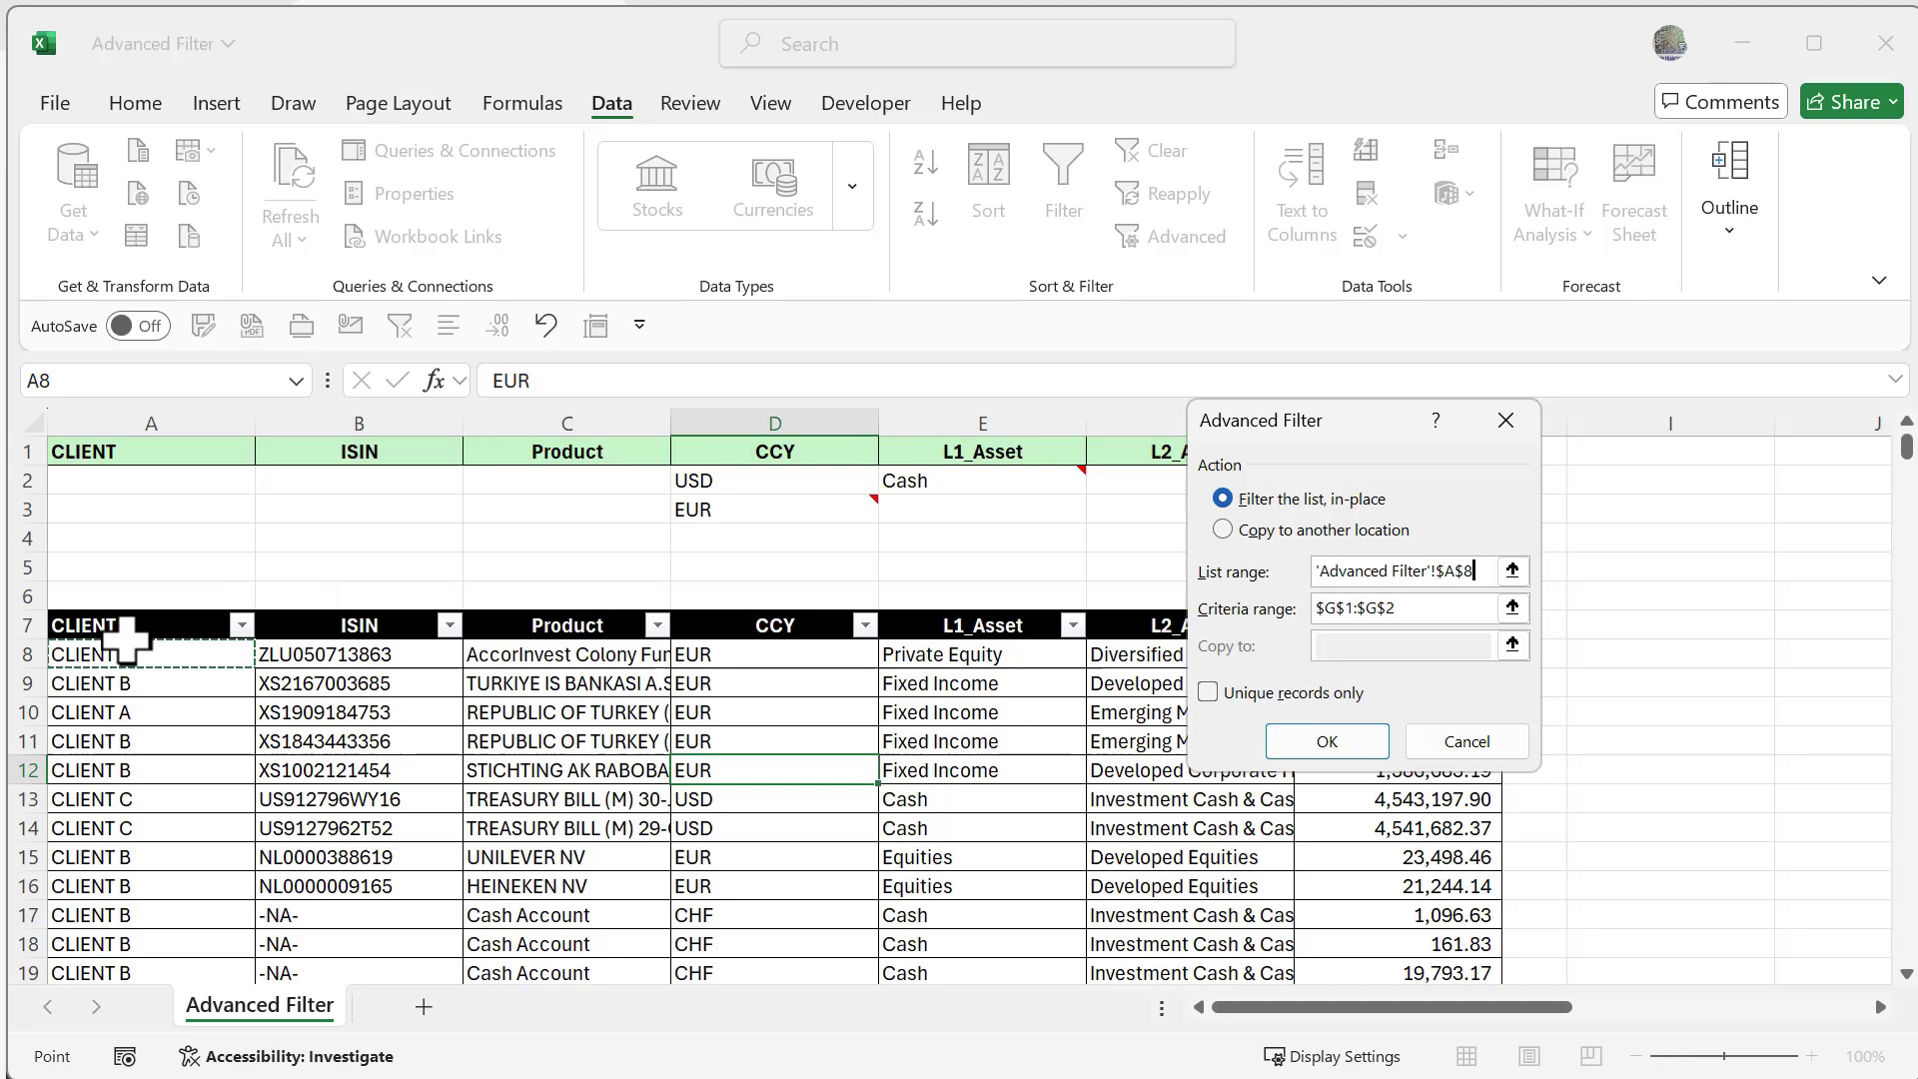
click(150, 627)
key(ctrl+shift+Down)
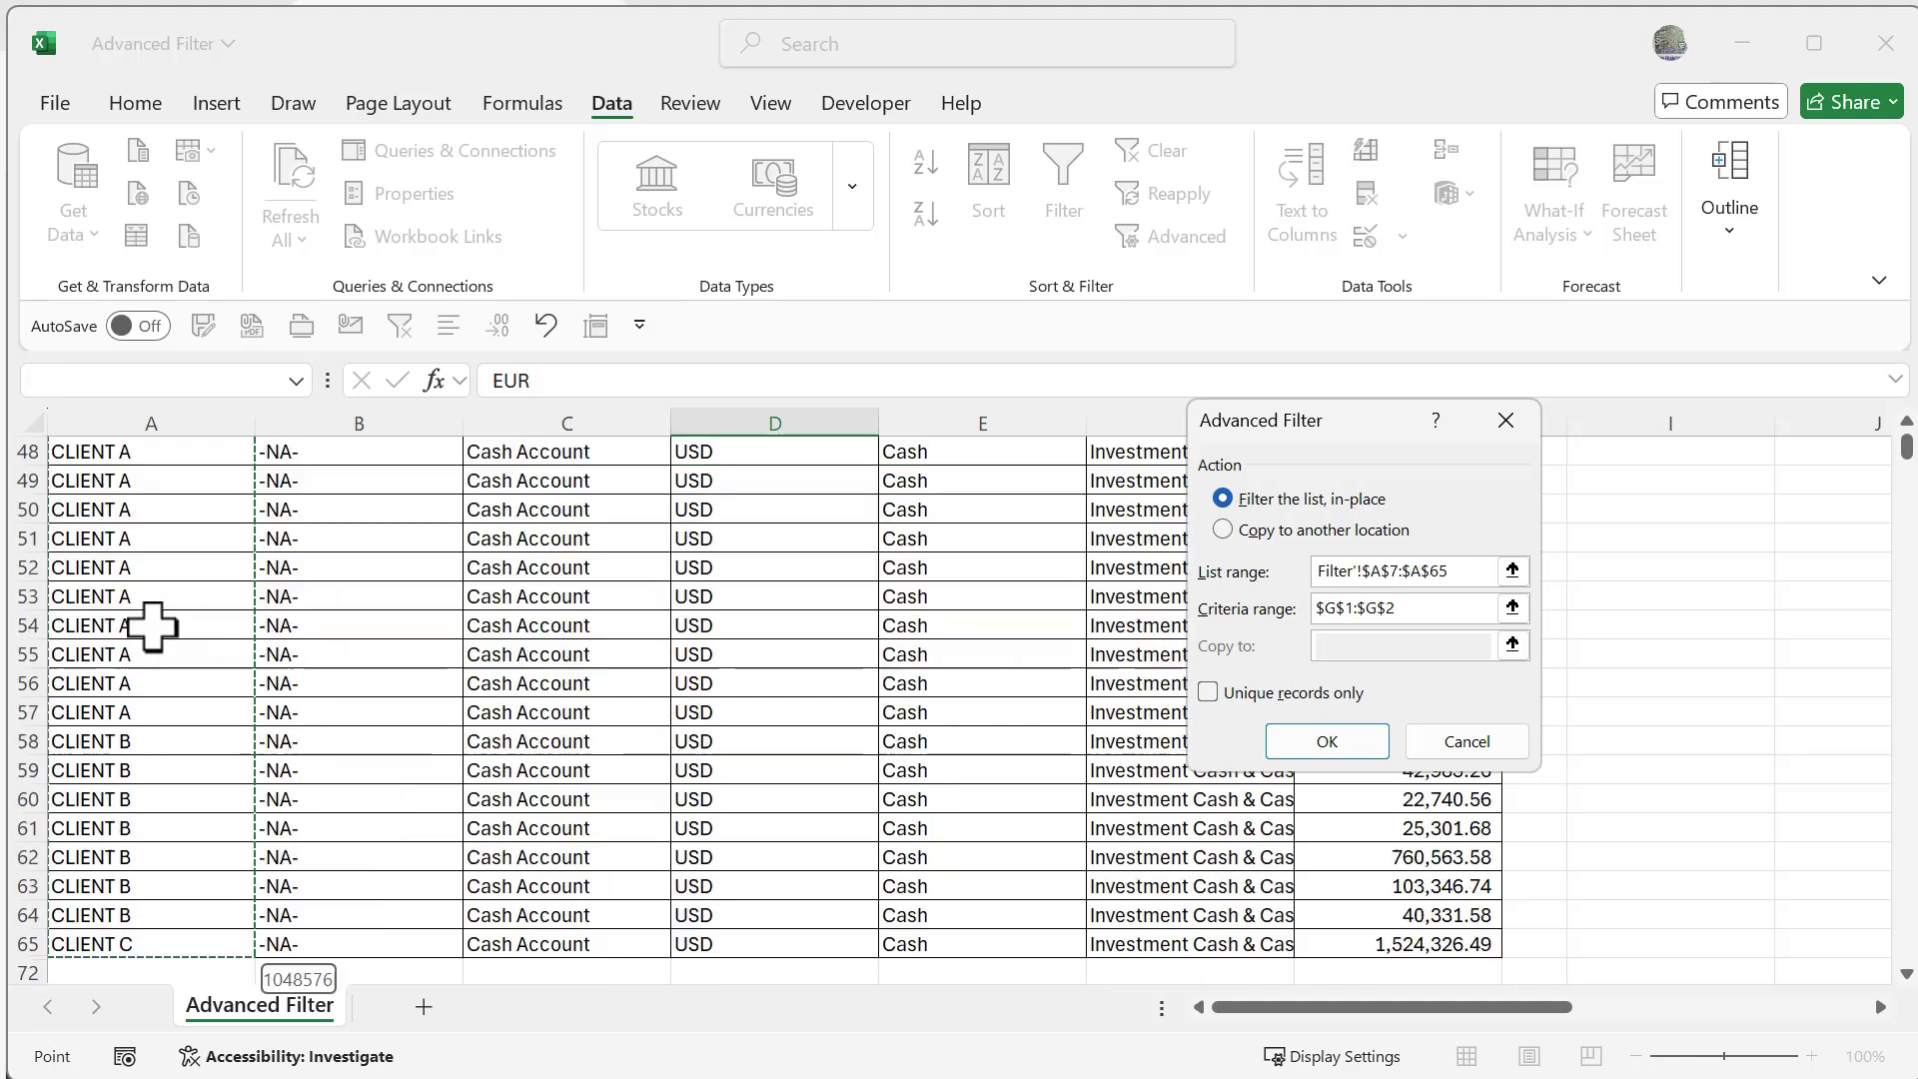
key(ctrl+shift+Right)
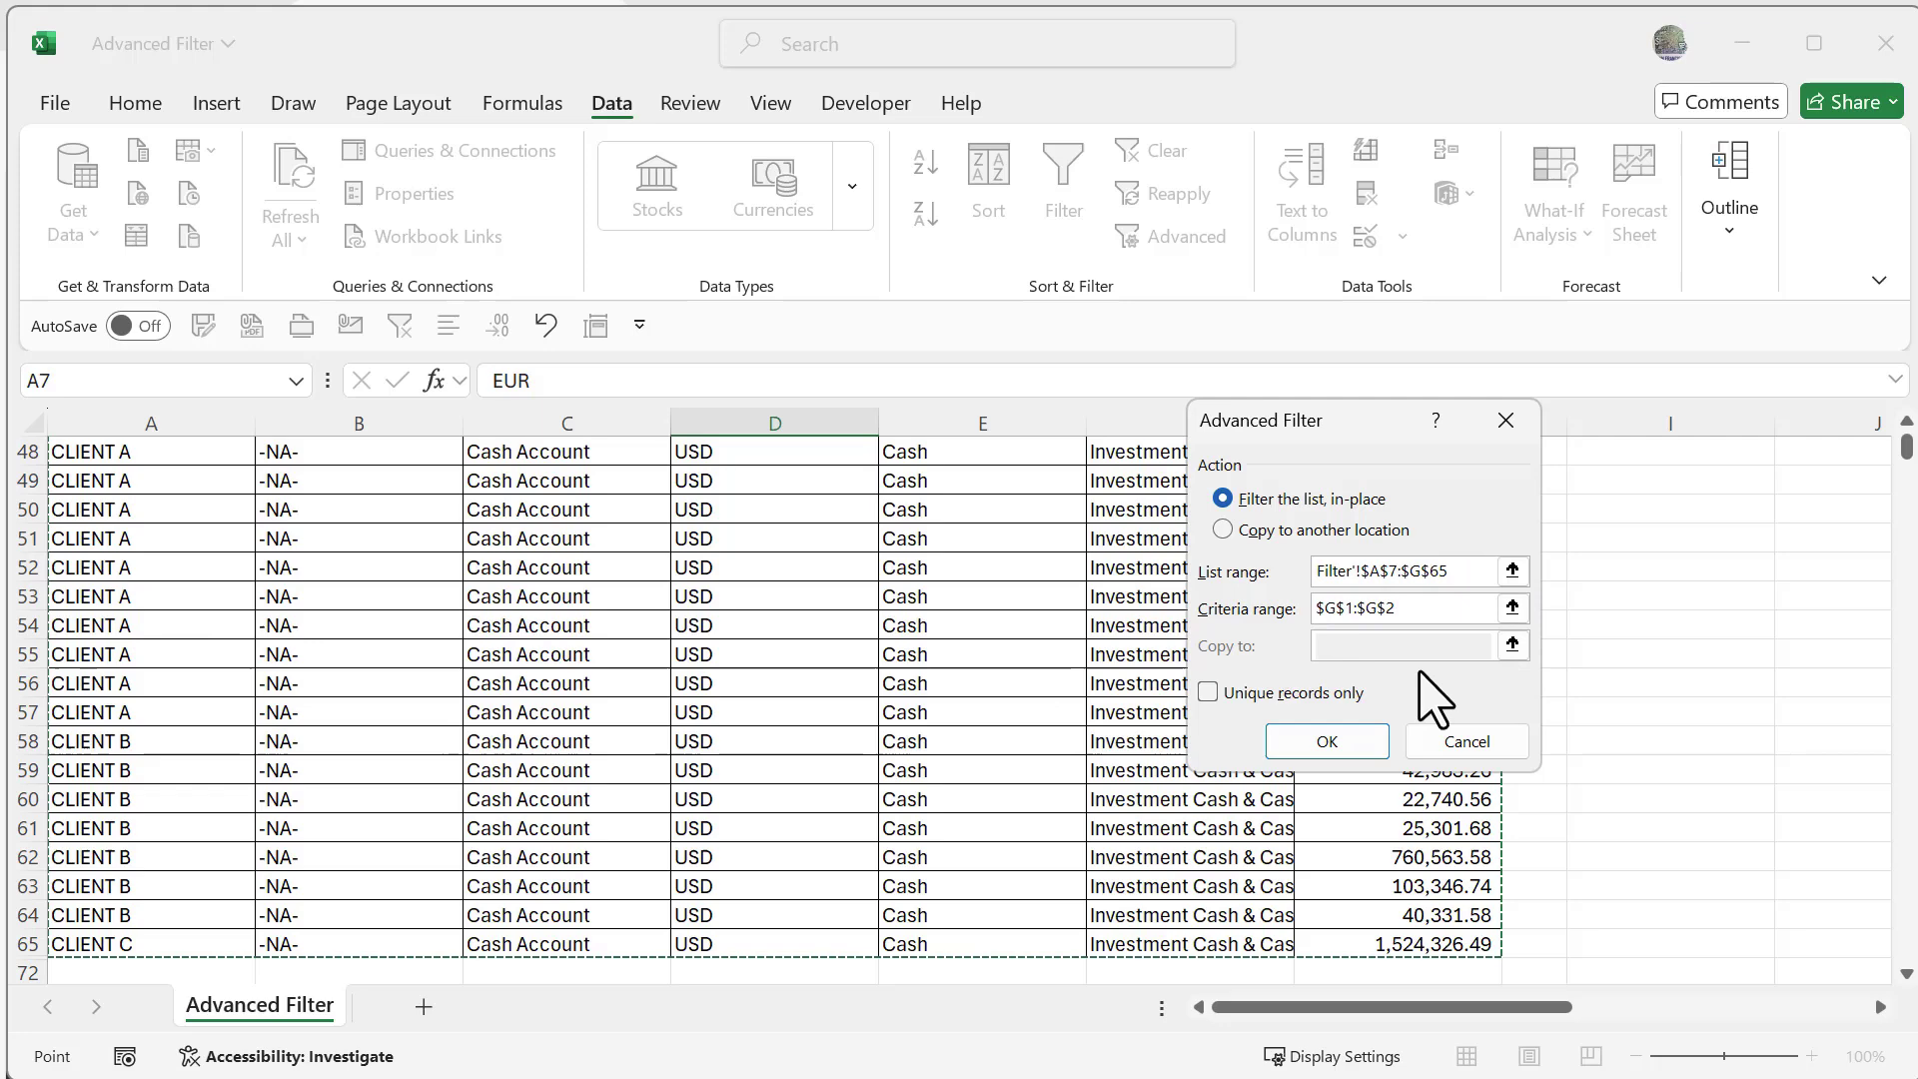
scroll(1129, 644, up, 15)
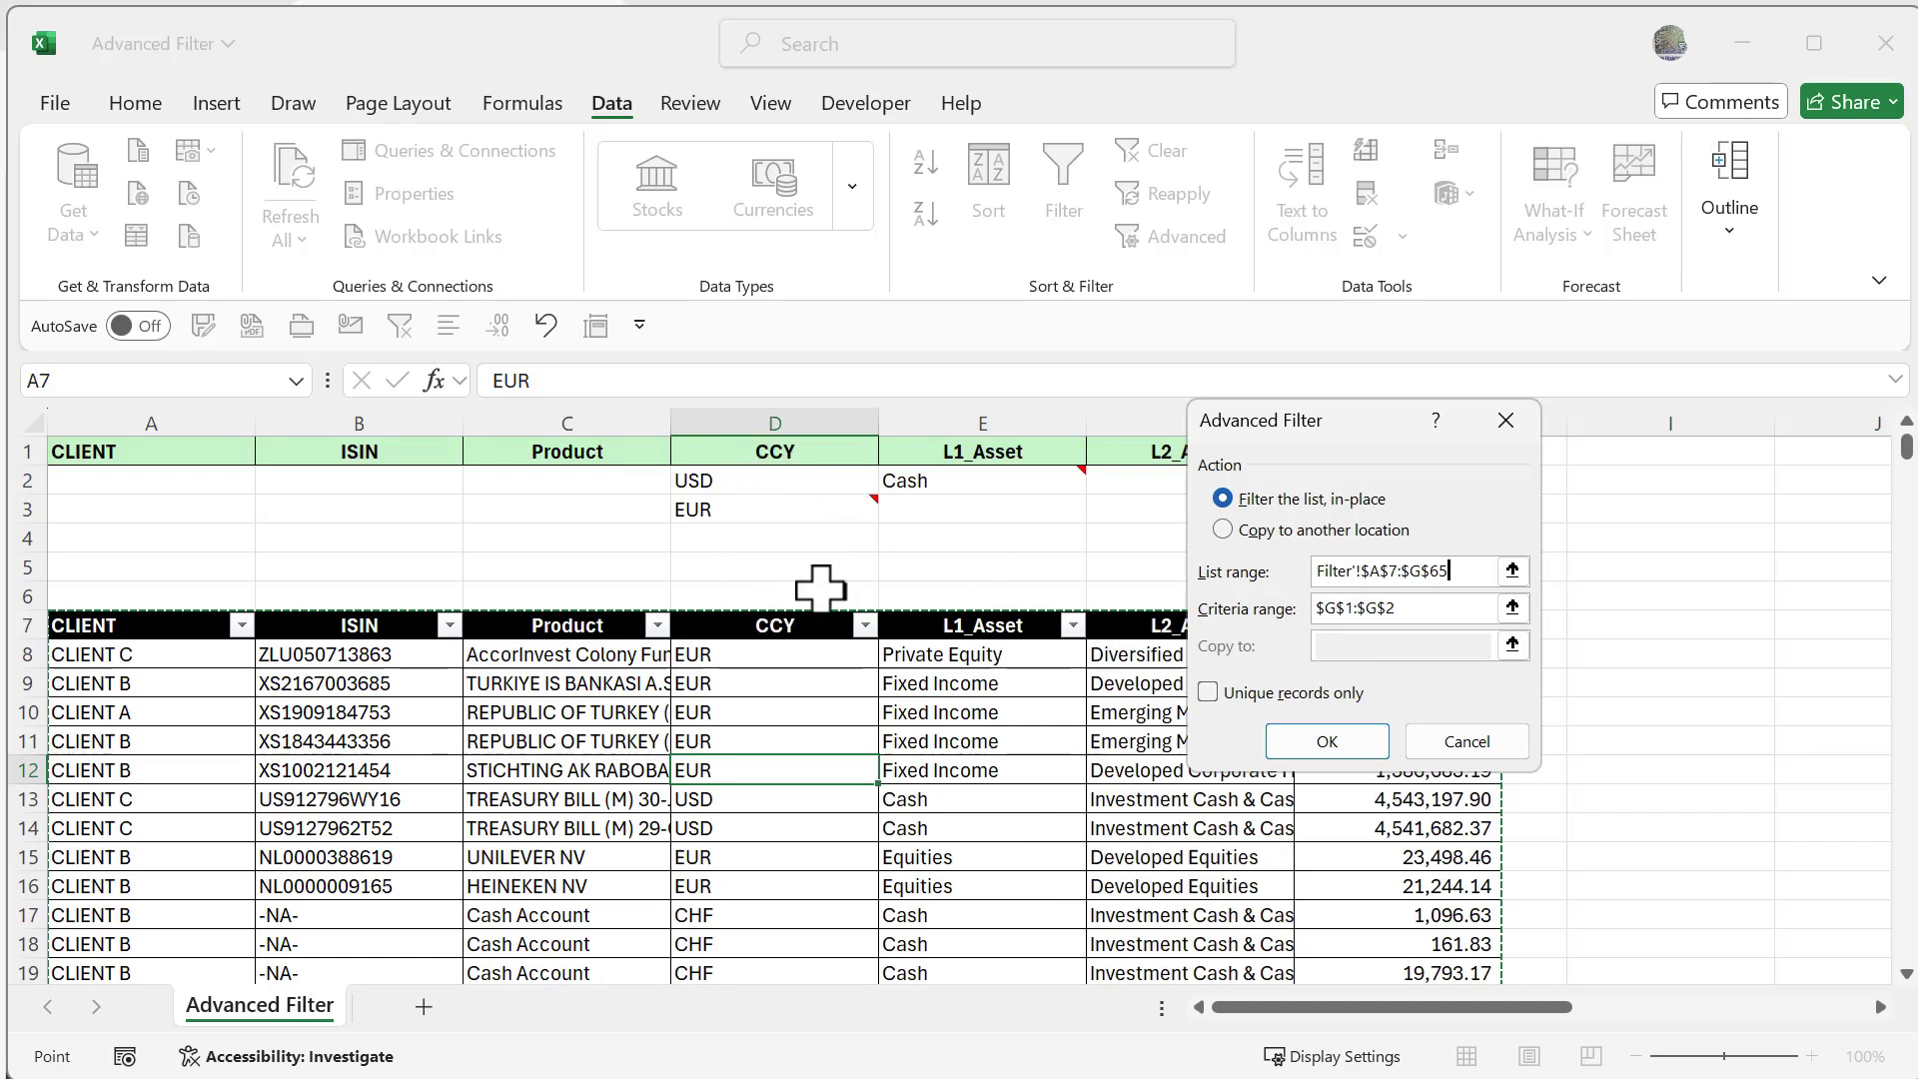
Step: Replace the G1:G2 criteria with CCY cells D1:D2 and filter in place, leaving 25 USD records
drag(1399, 608, 1308, 610)
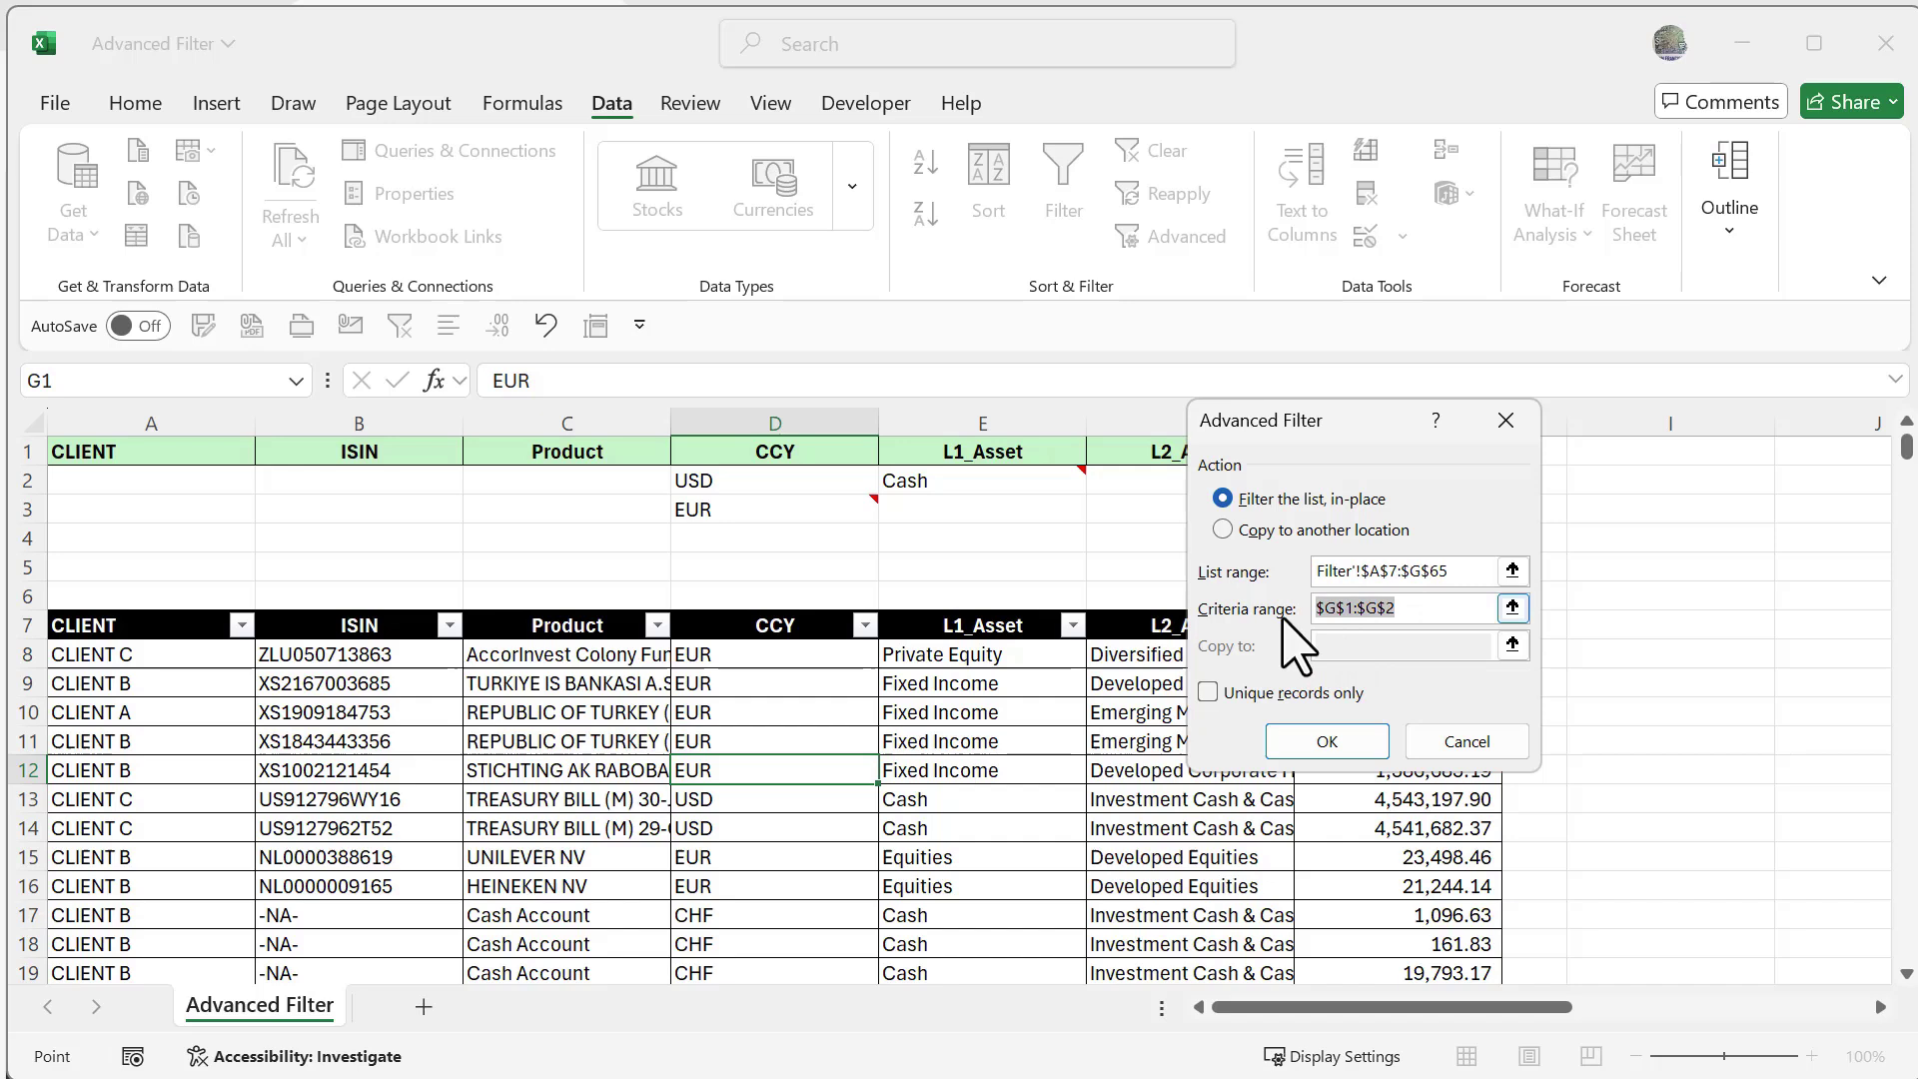
key(BackSpace)
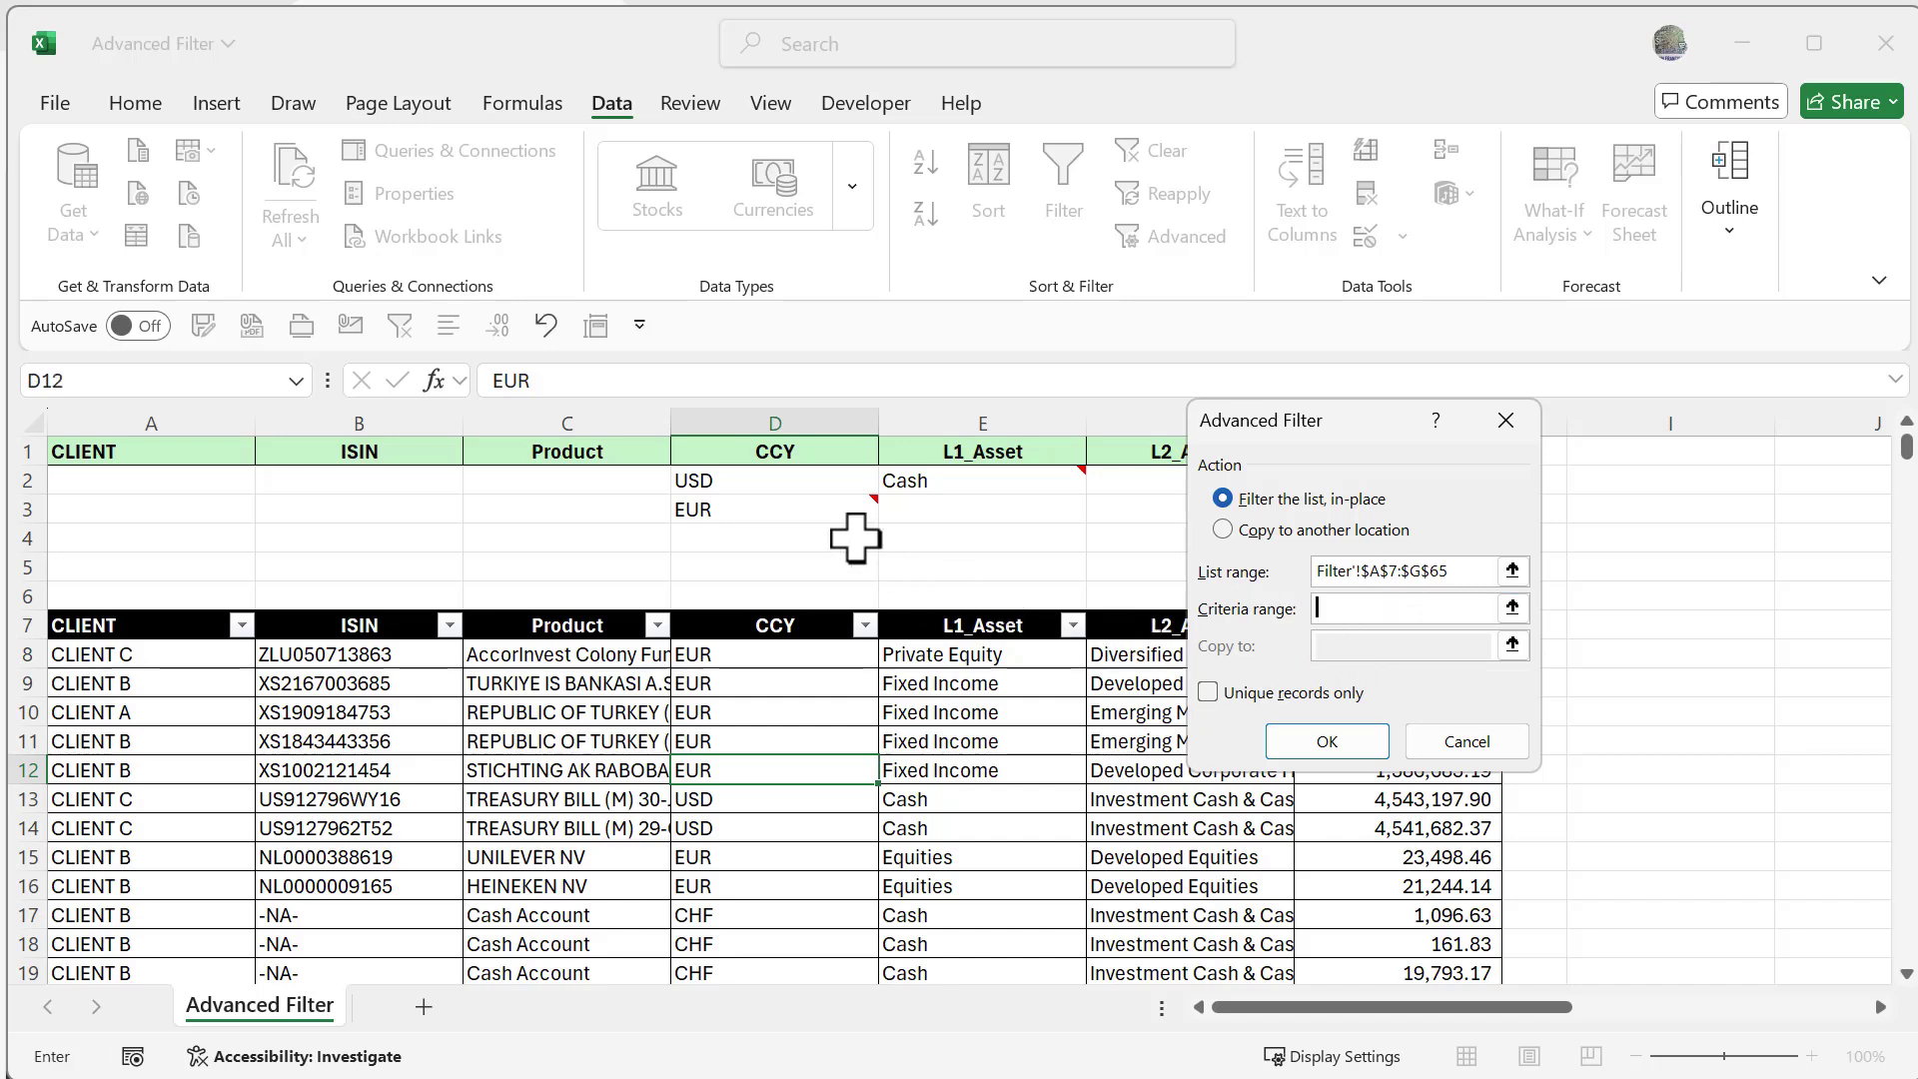
drag(767, 451, 769, 479)
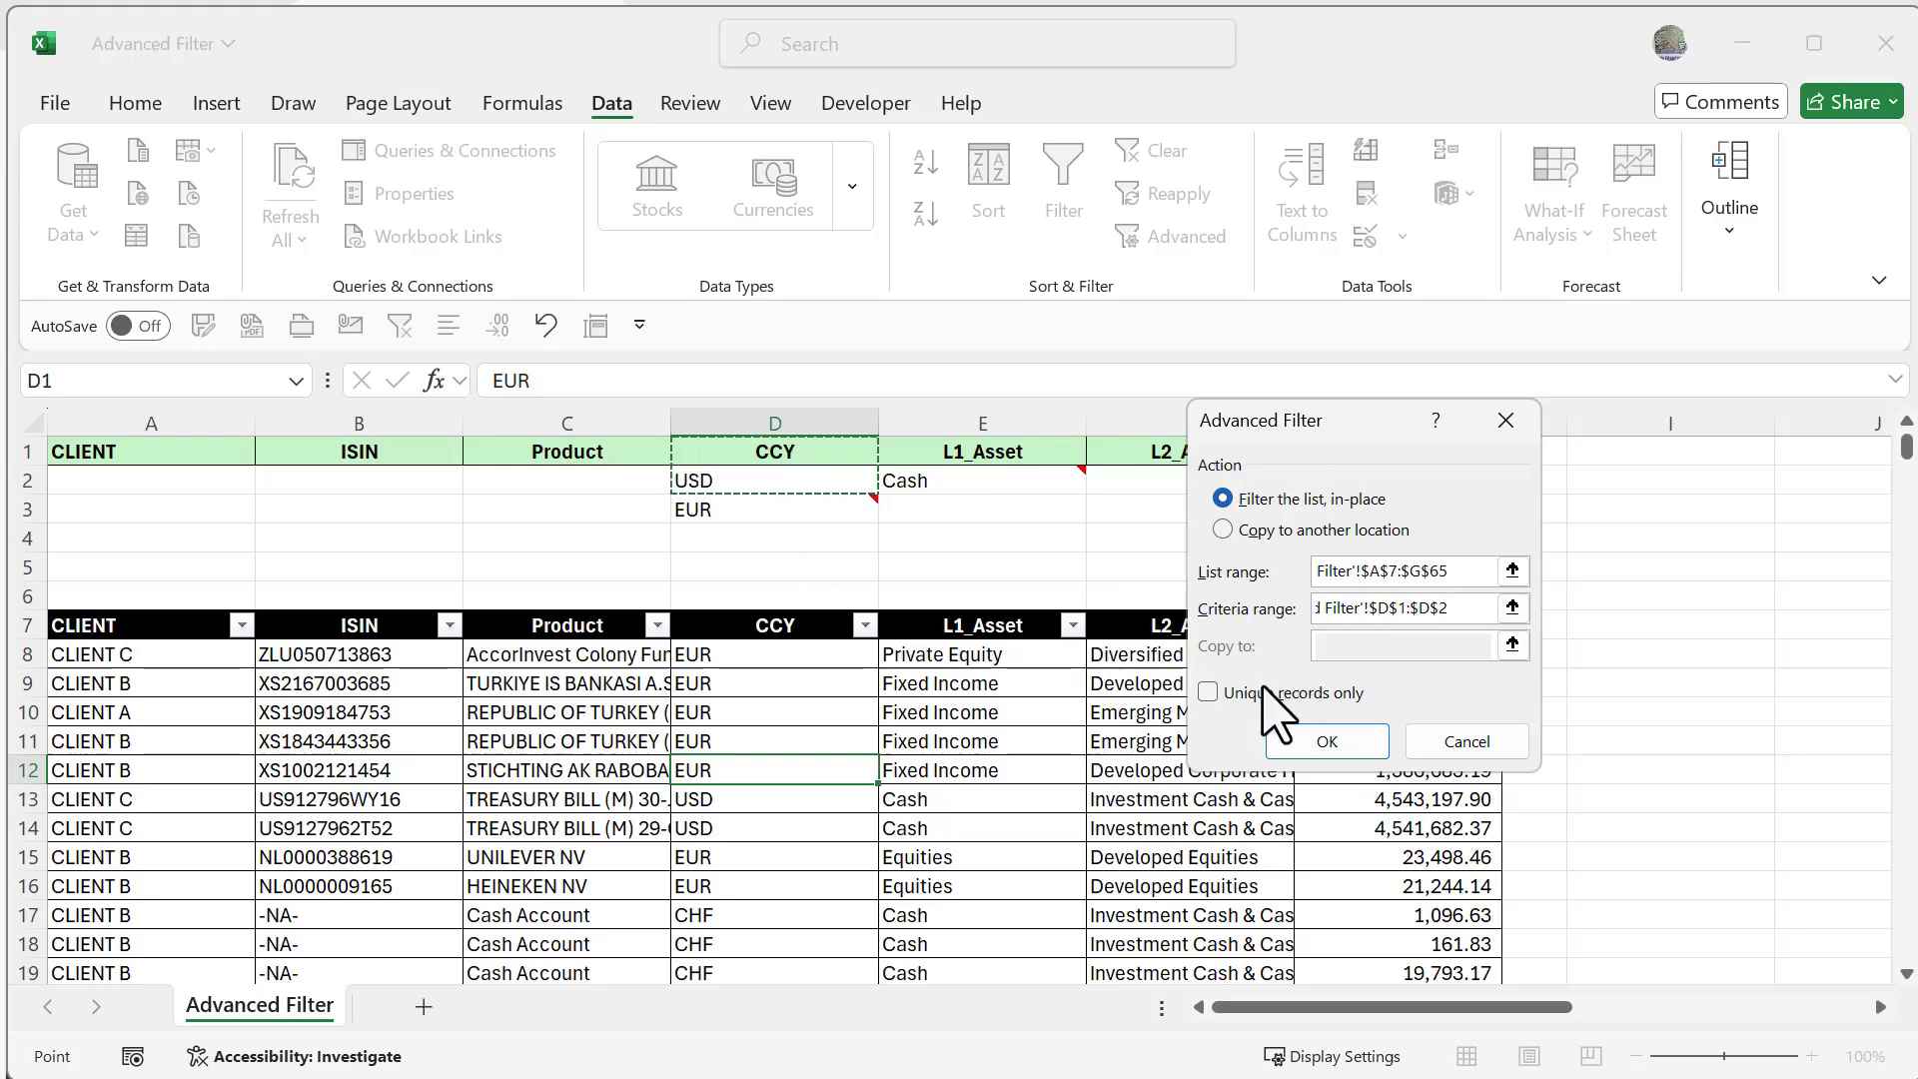
click(1325, 745)
scroll(767, 792, down, 6)
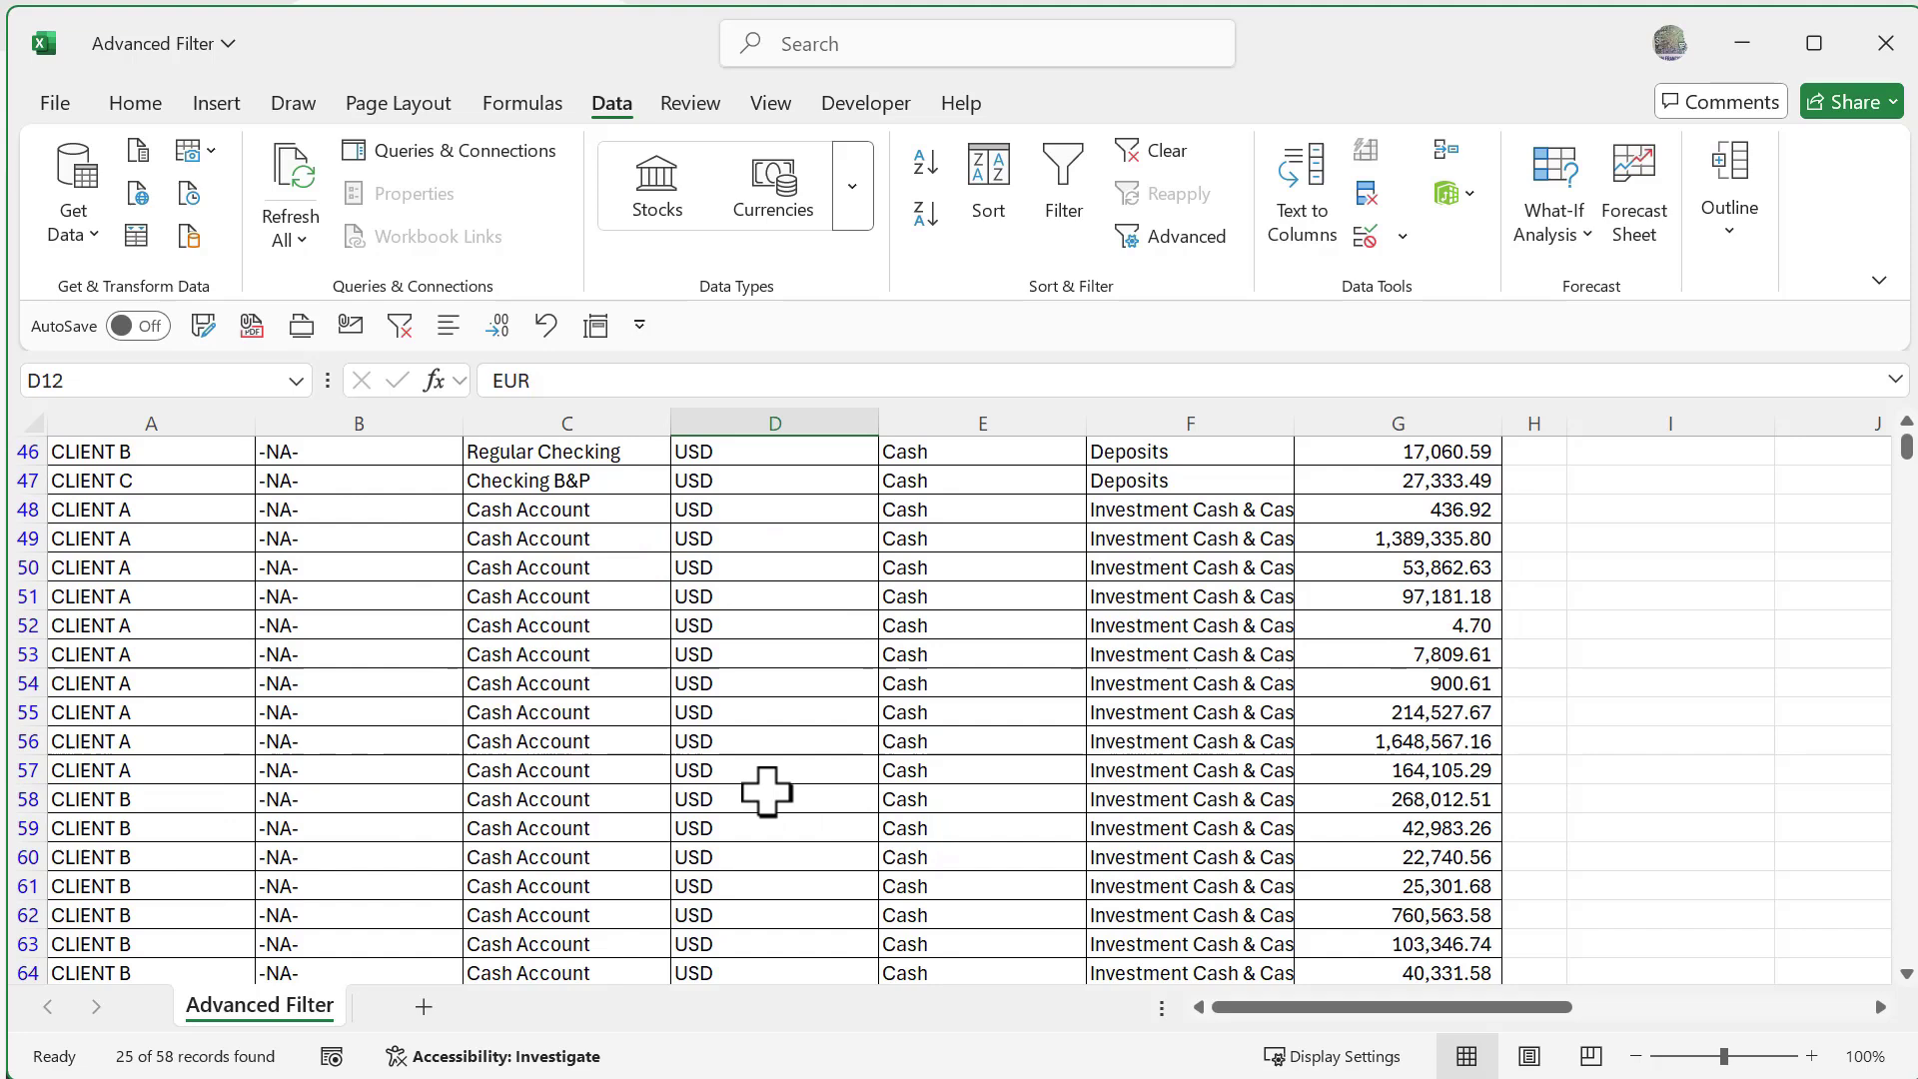
scroll(767, 793, up, 6)
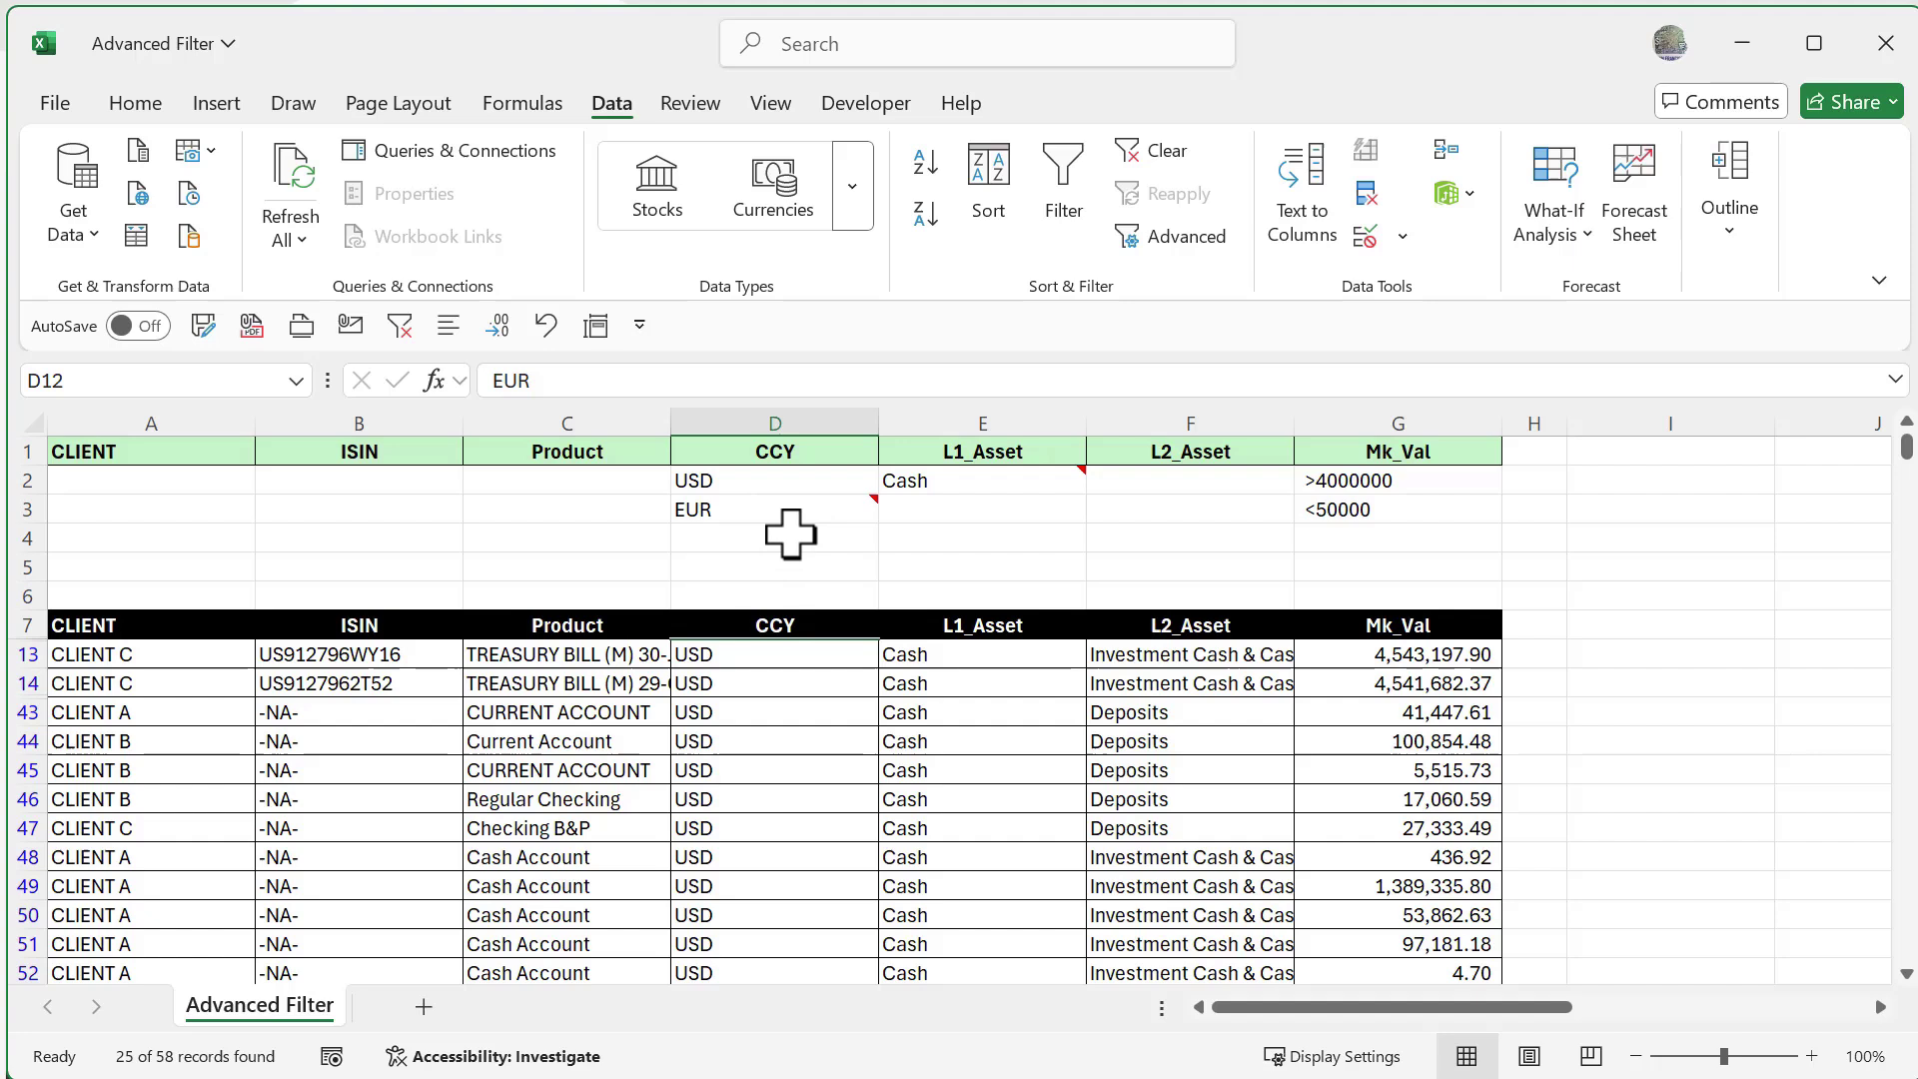
mouse_move(851, 505)
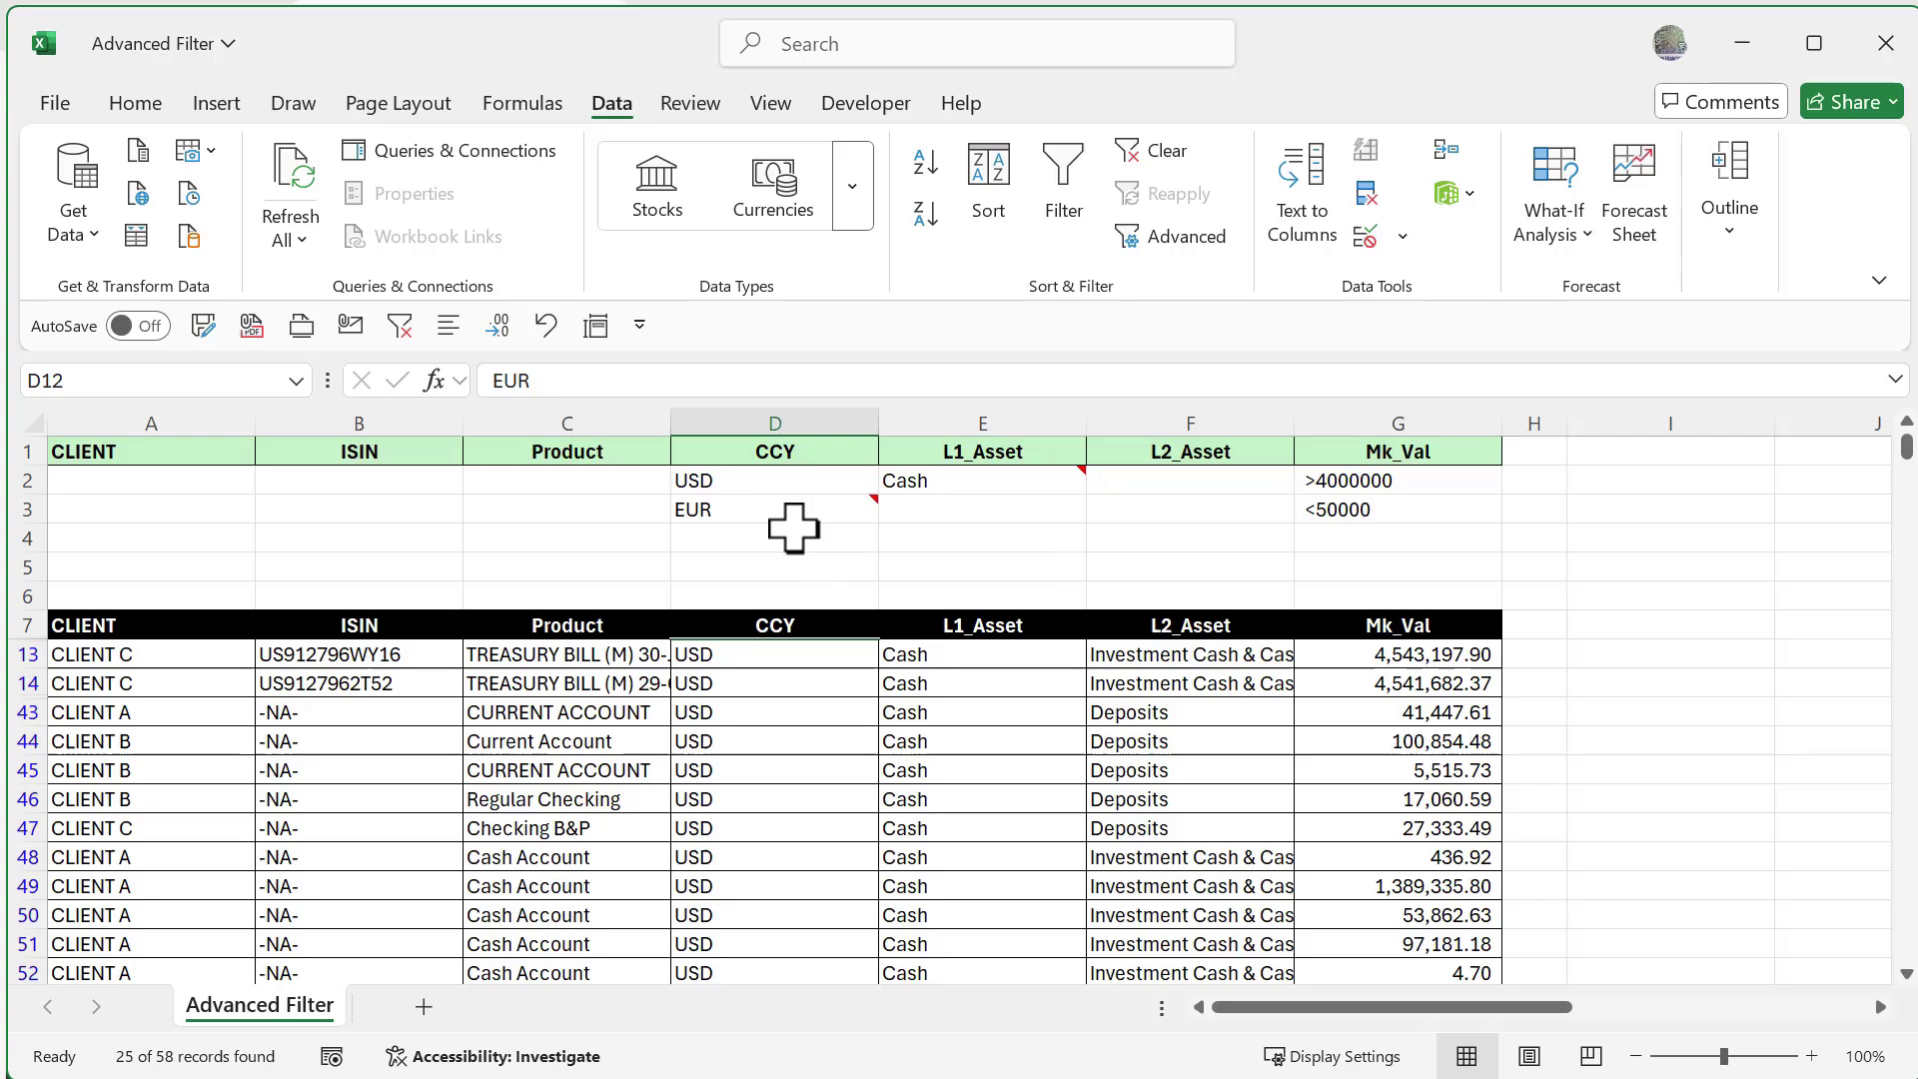
mouse_move(791, 502)
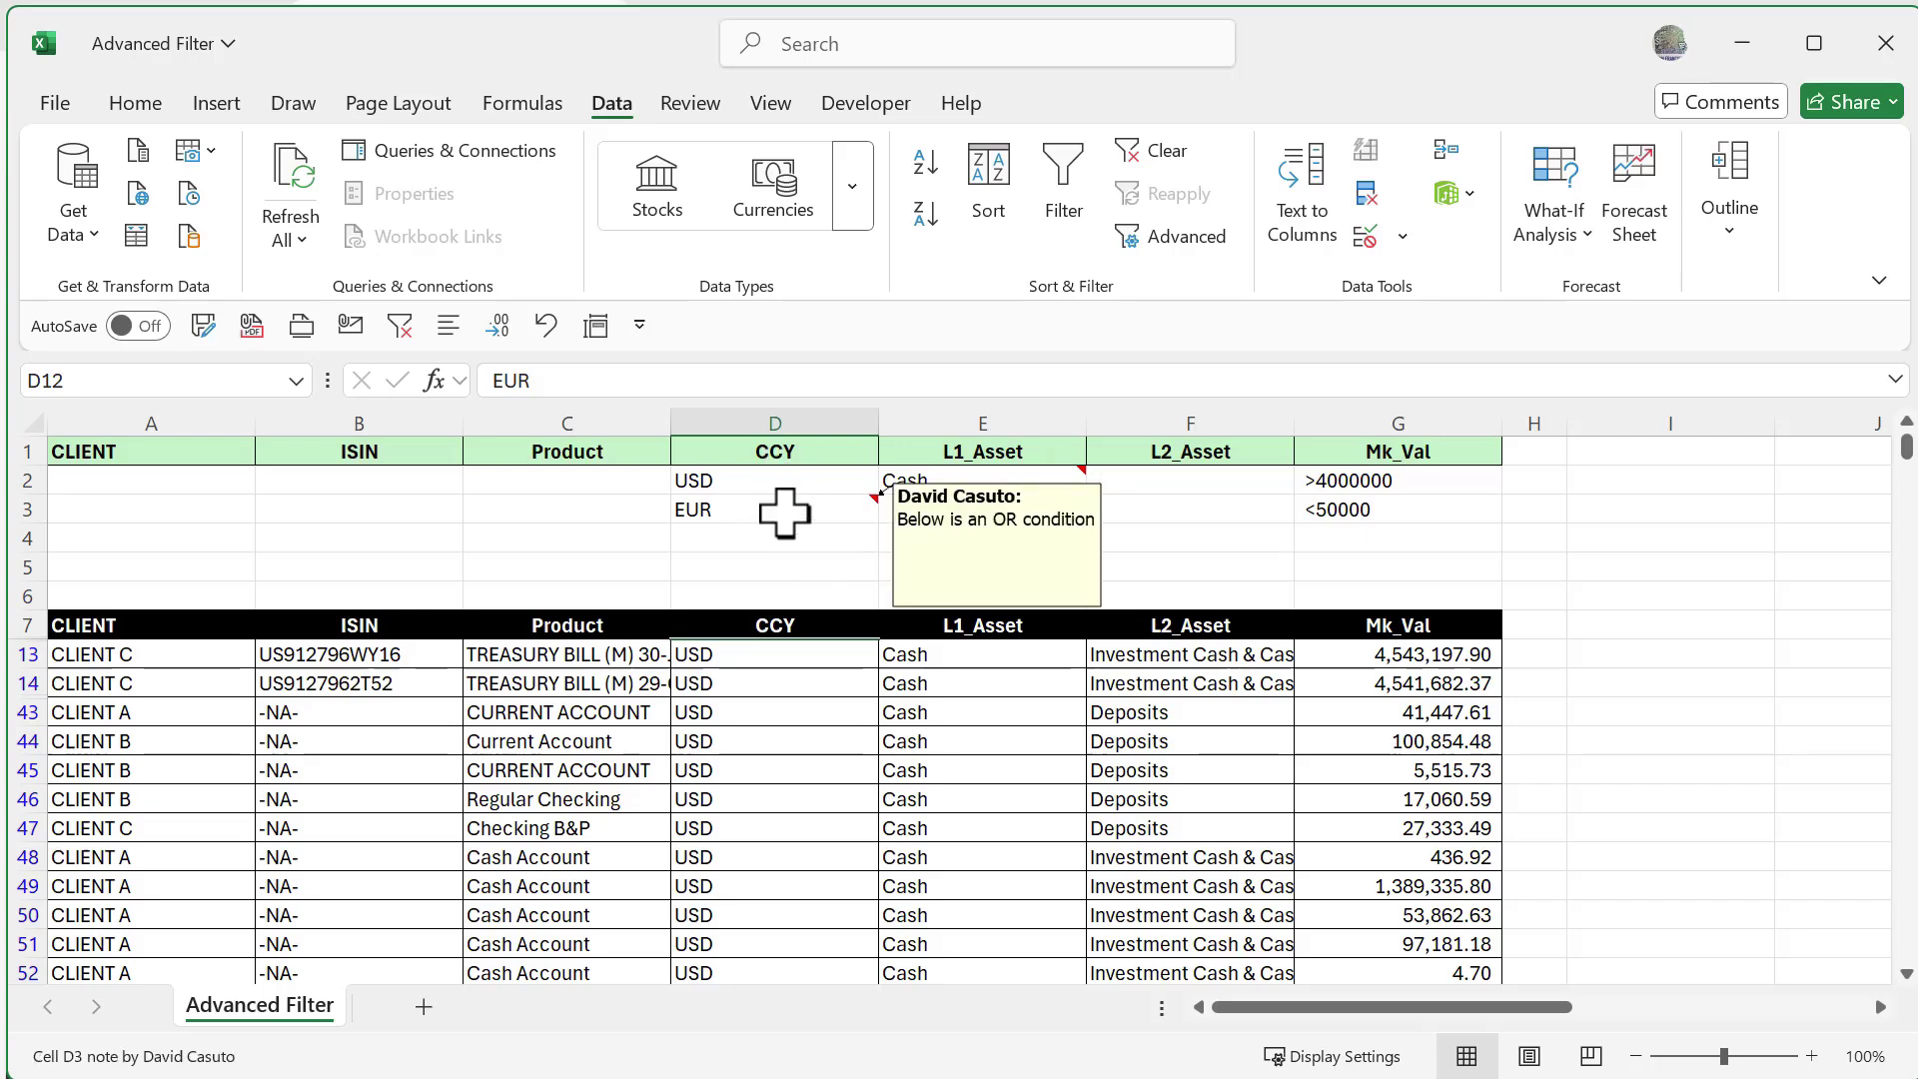
Step: Reopen Advanced Filter and extend the criteria range to D1:D3 to include the EUR row
click(778, 713)
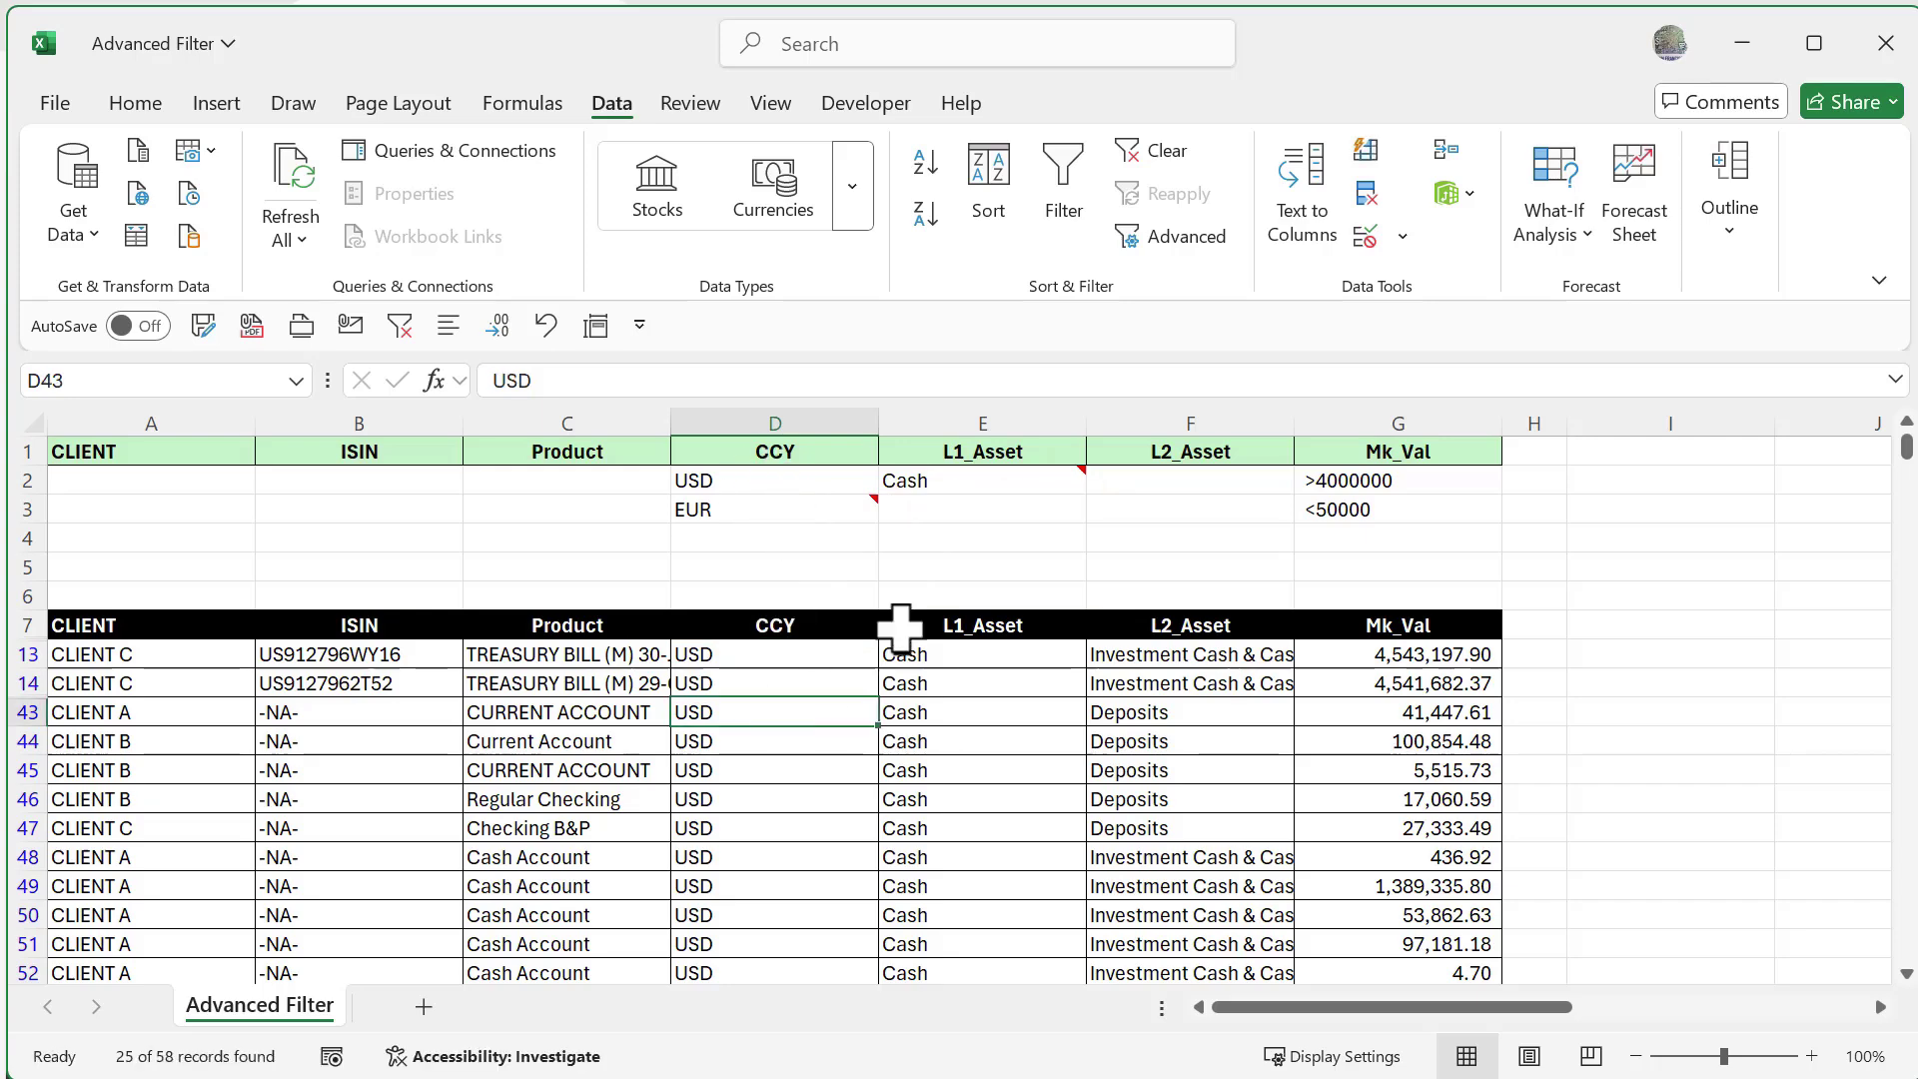
click(1175, 240)
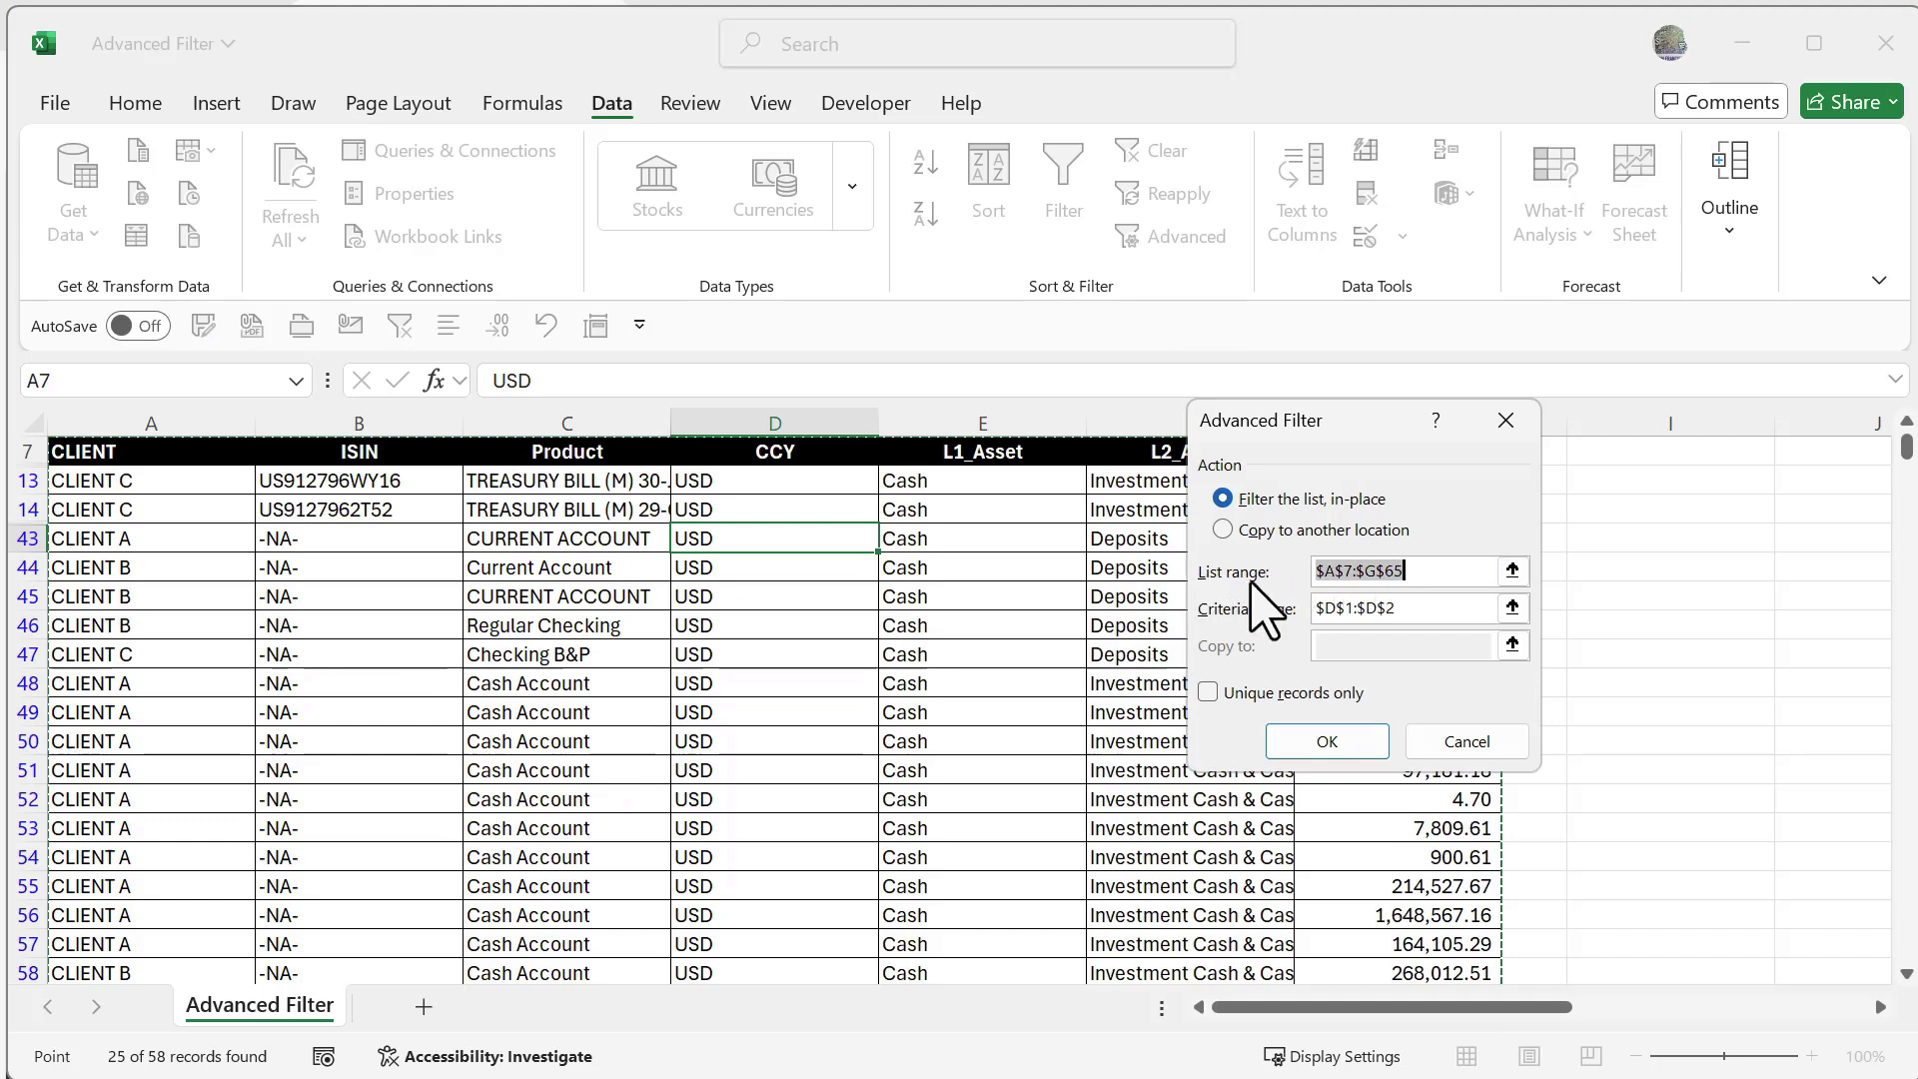
click(1419, 609)
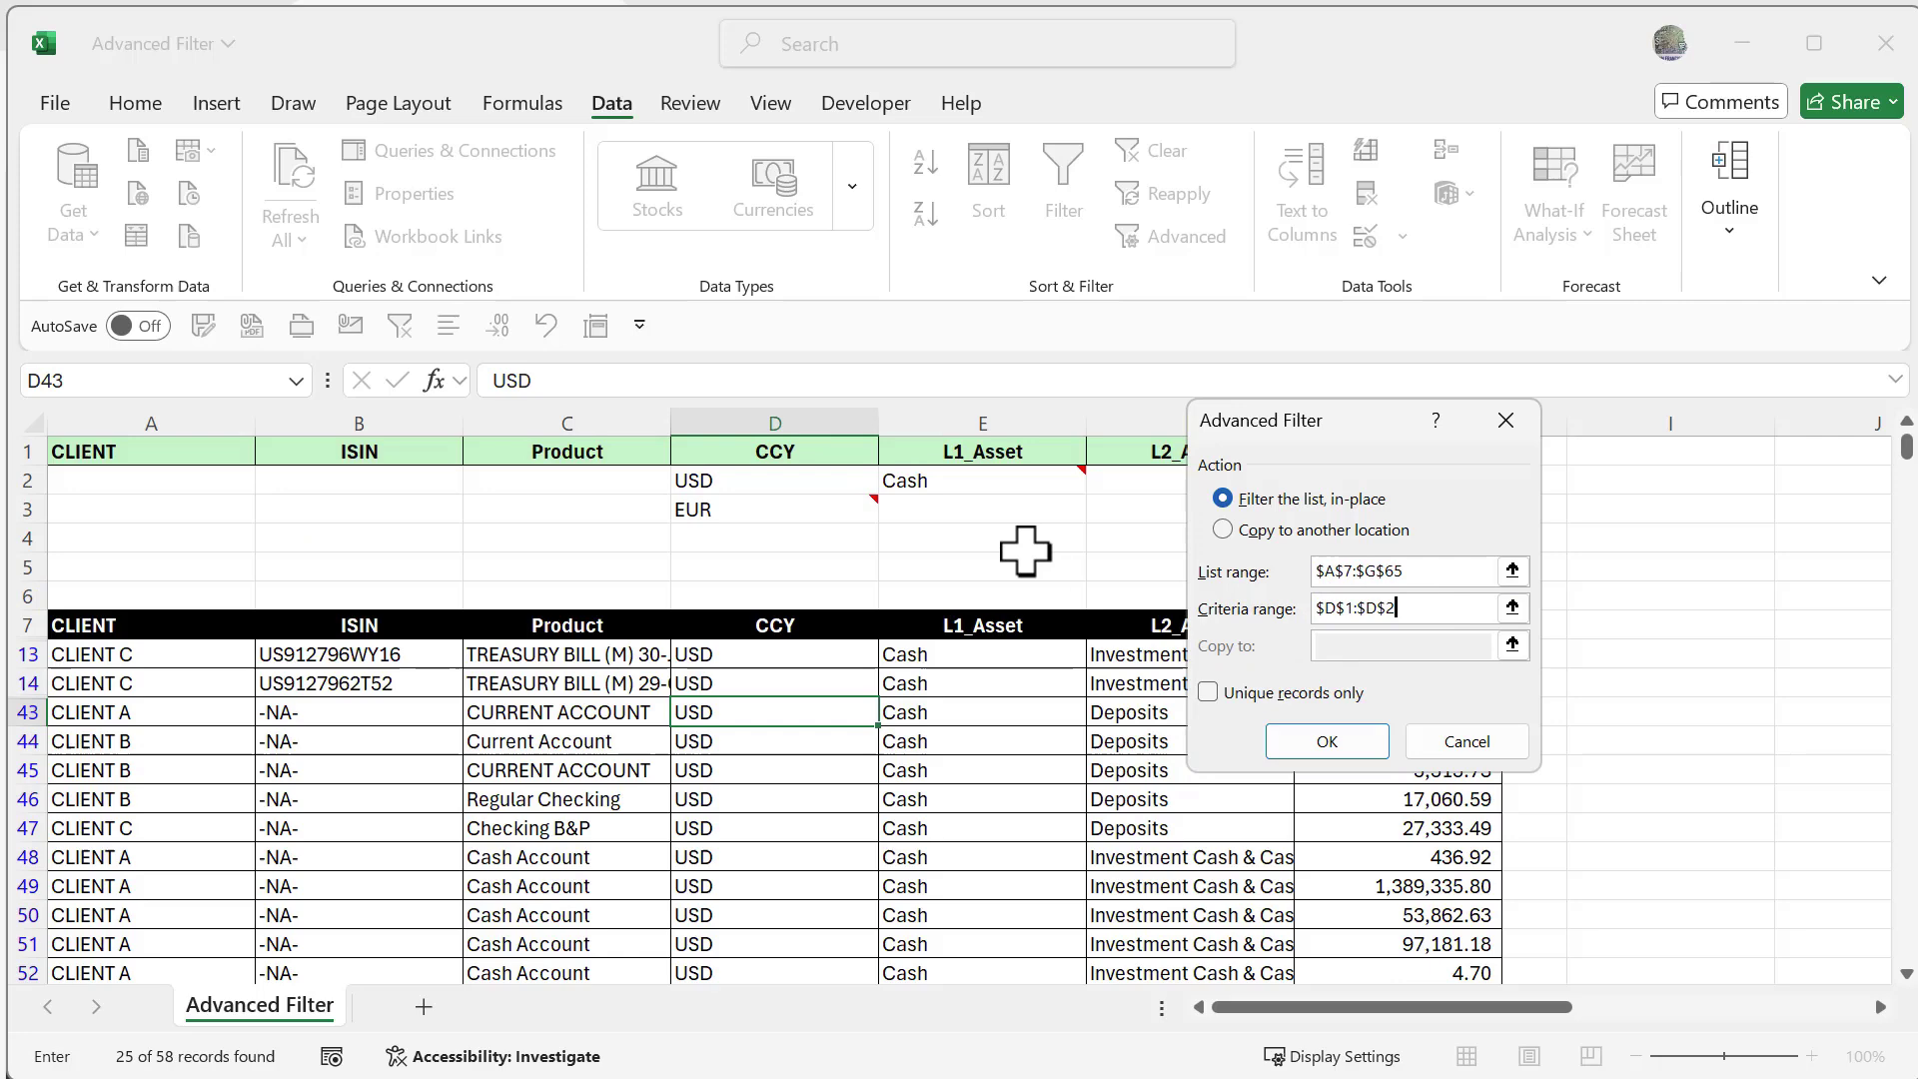
click(785, 455)
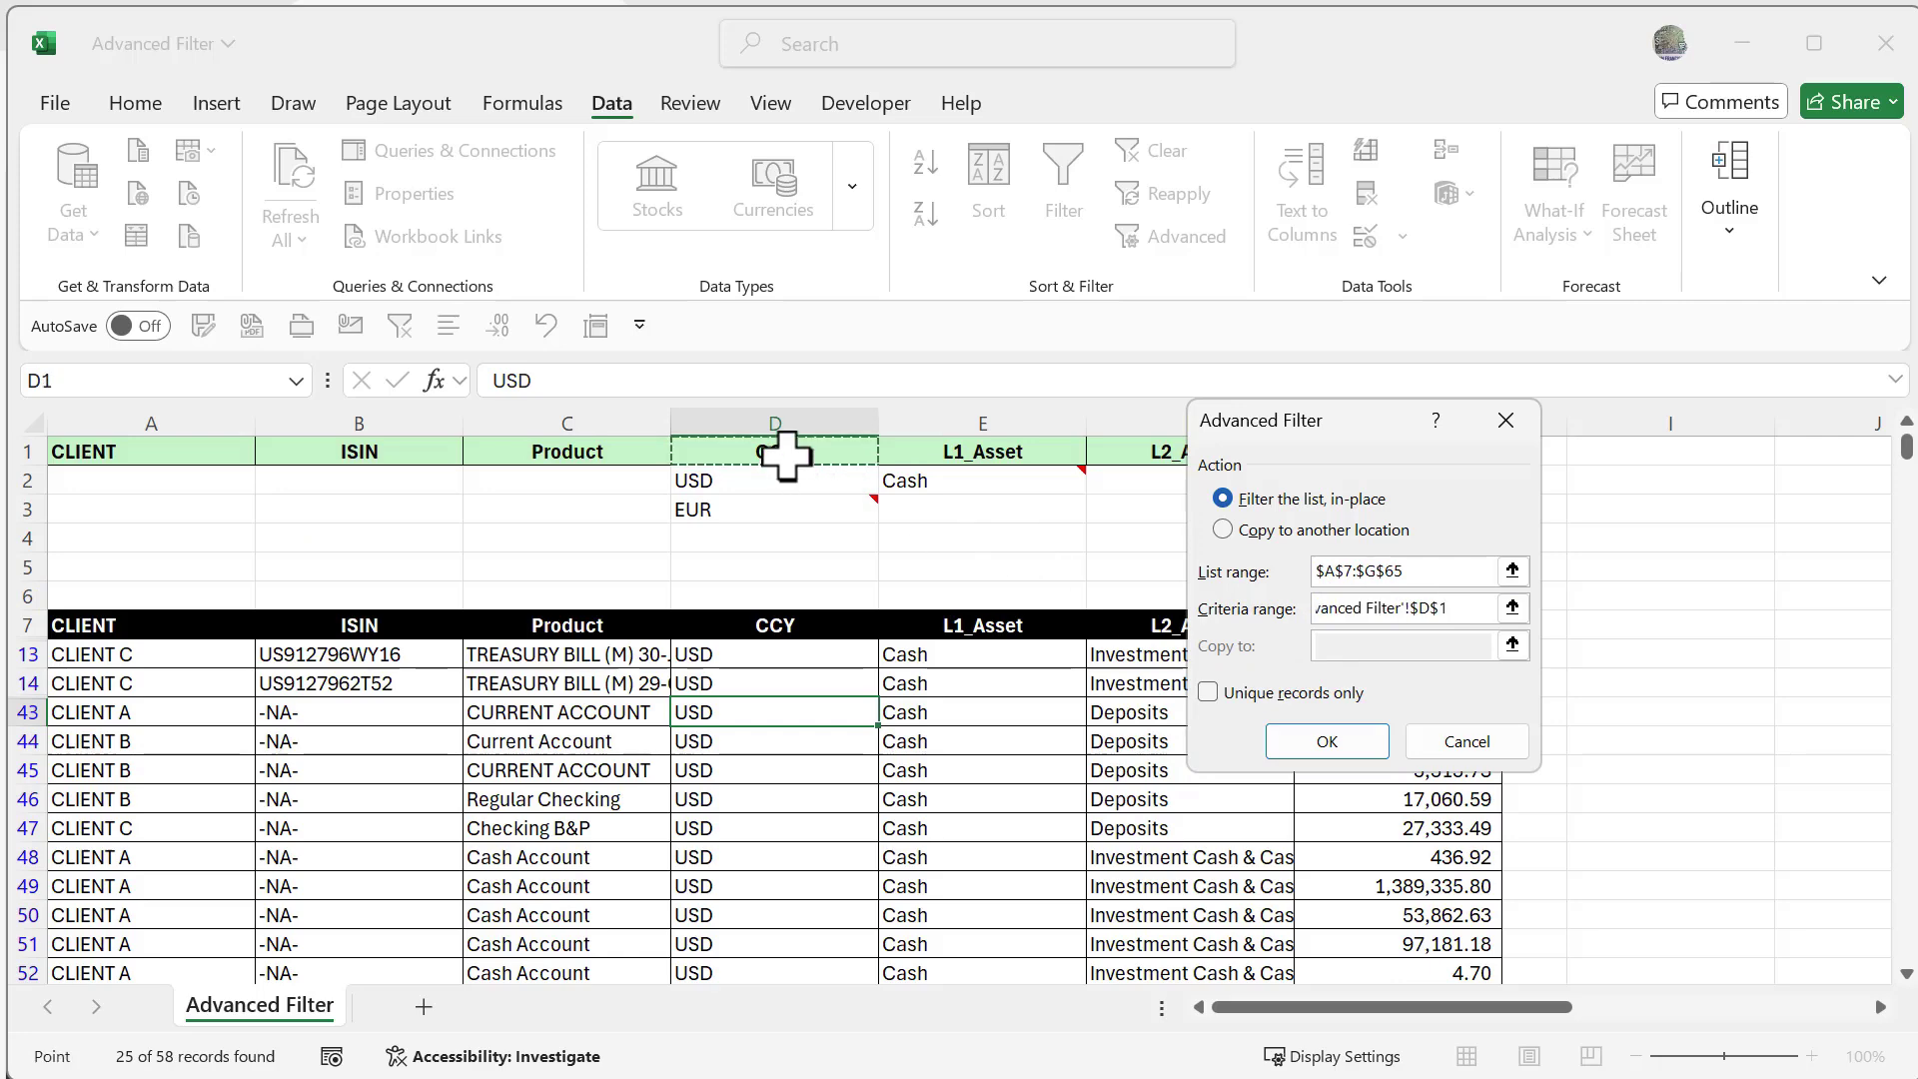
drag(786, 456, 792, 512)
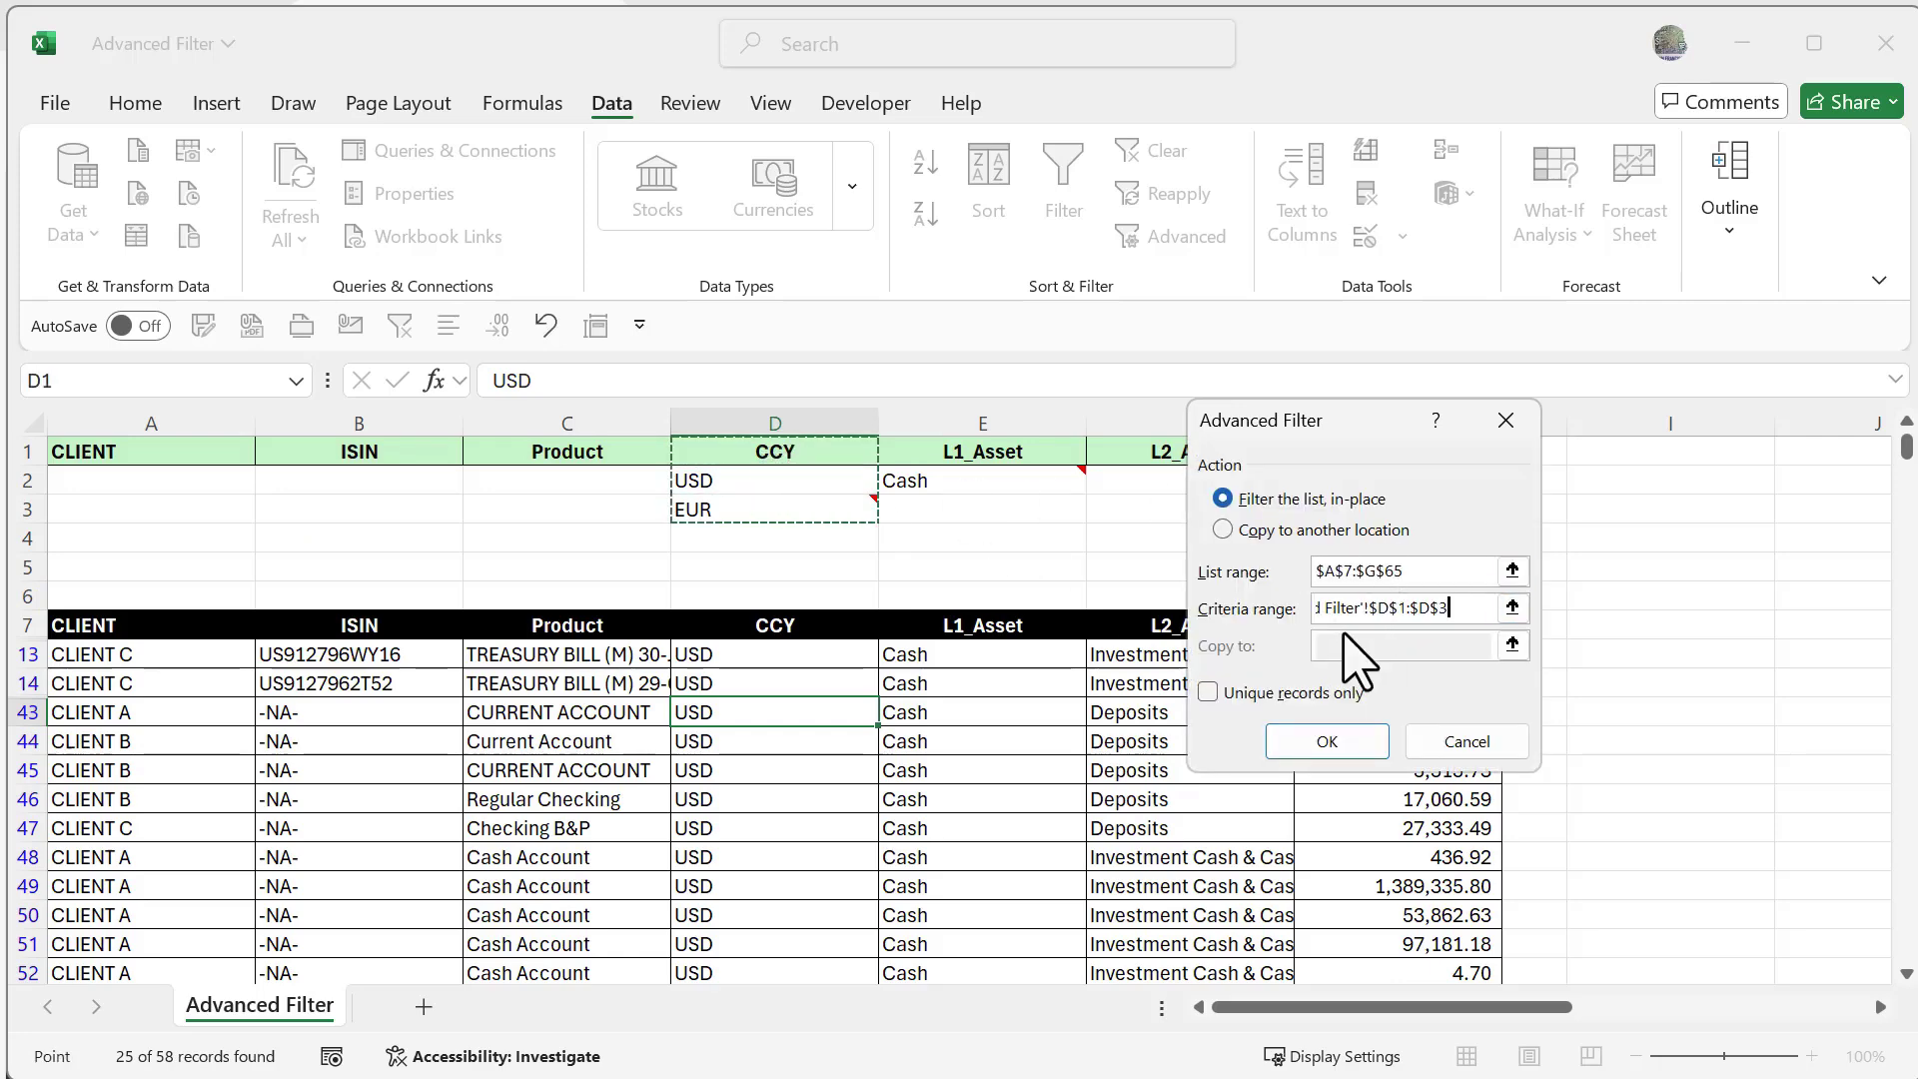
click(1324, 741)
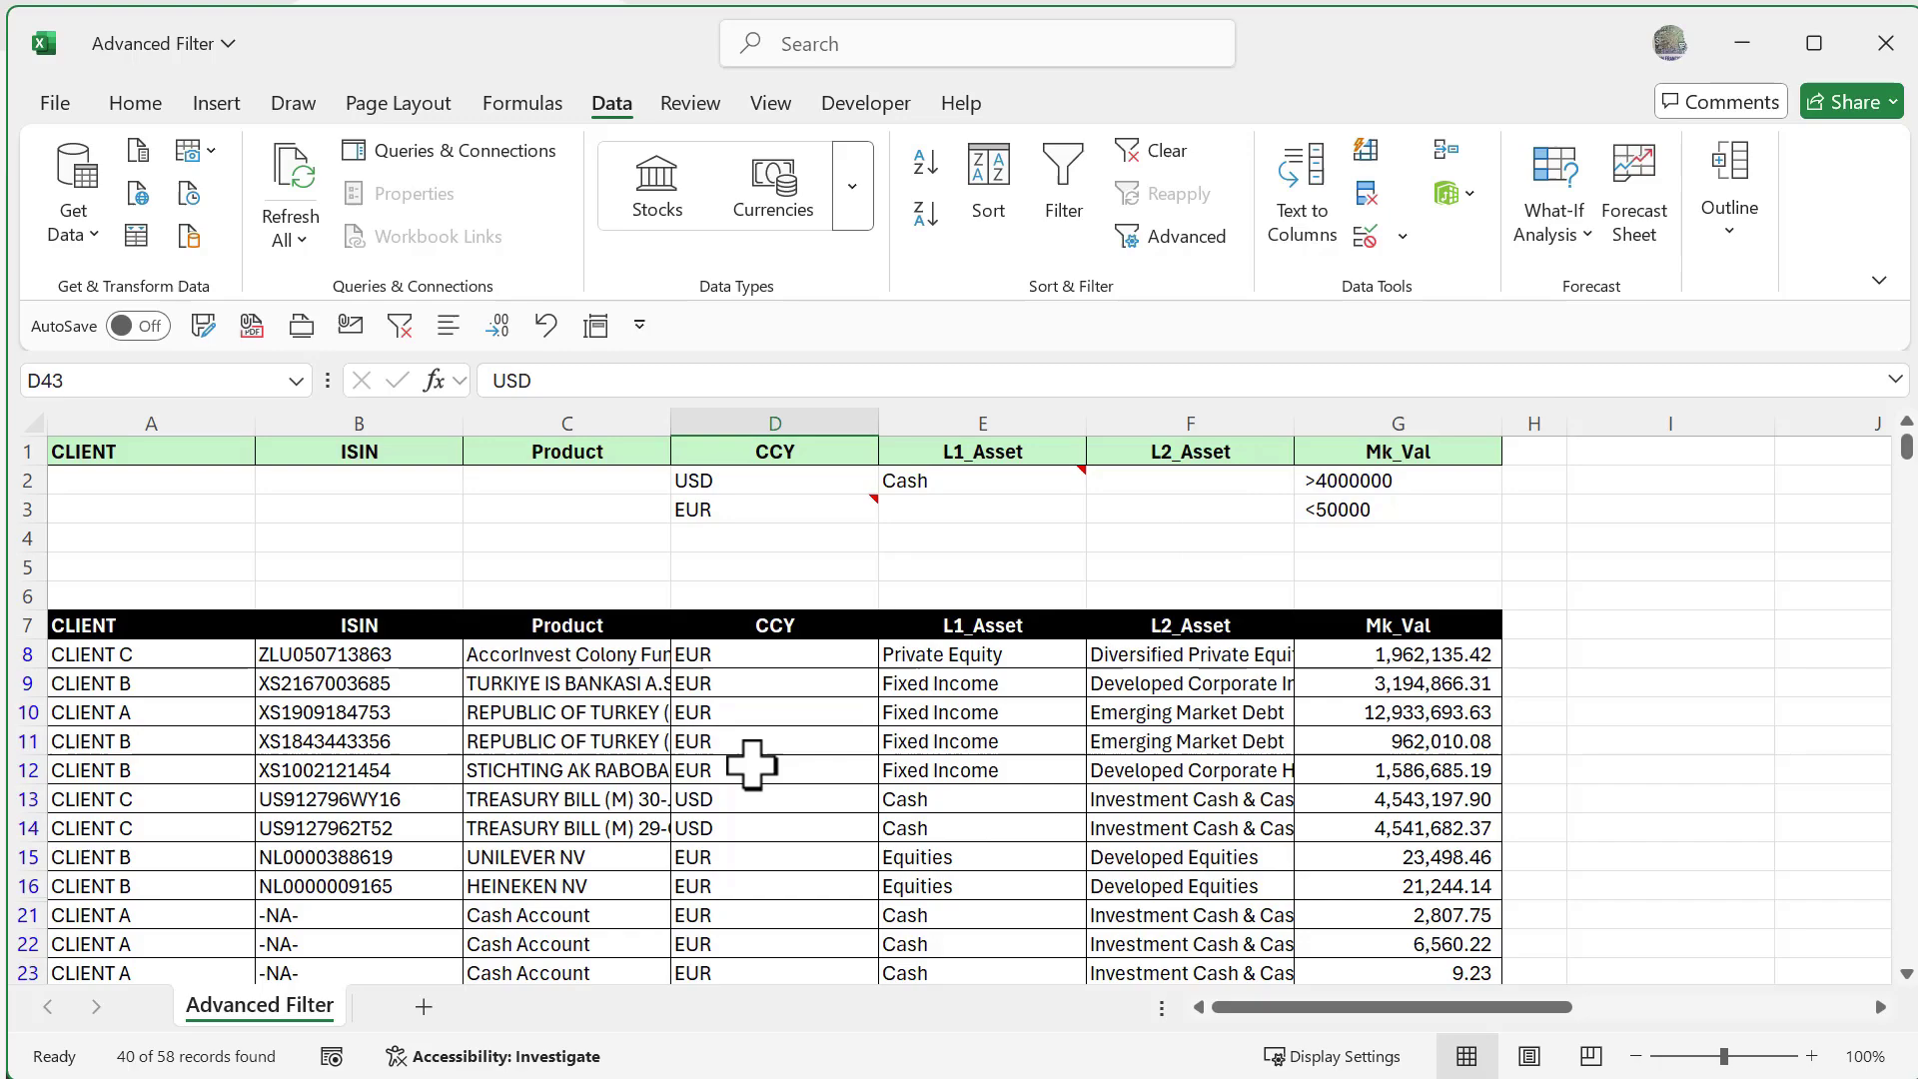
scroll(796, 792, down, 2)
scroll(796, 791, down, 11)
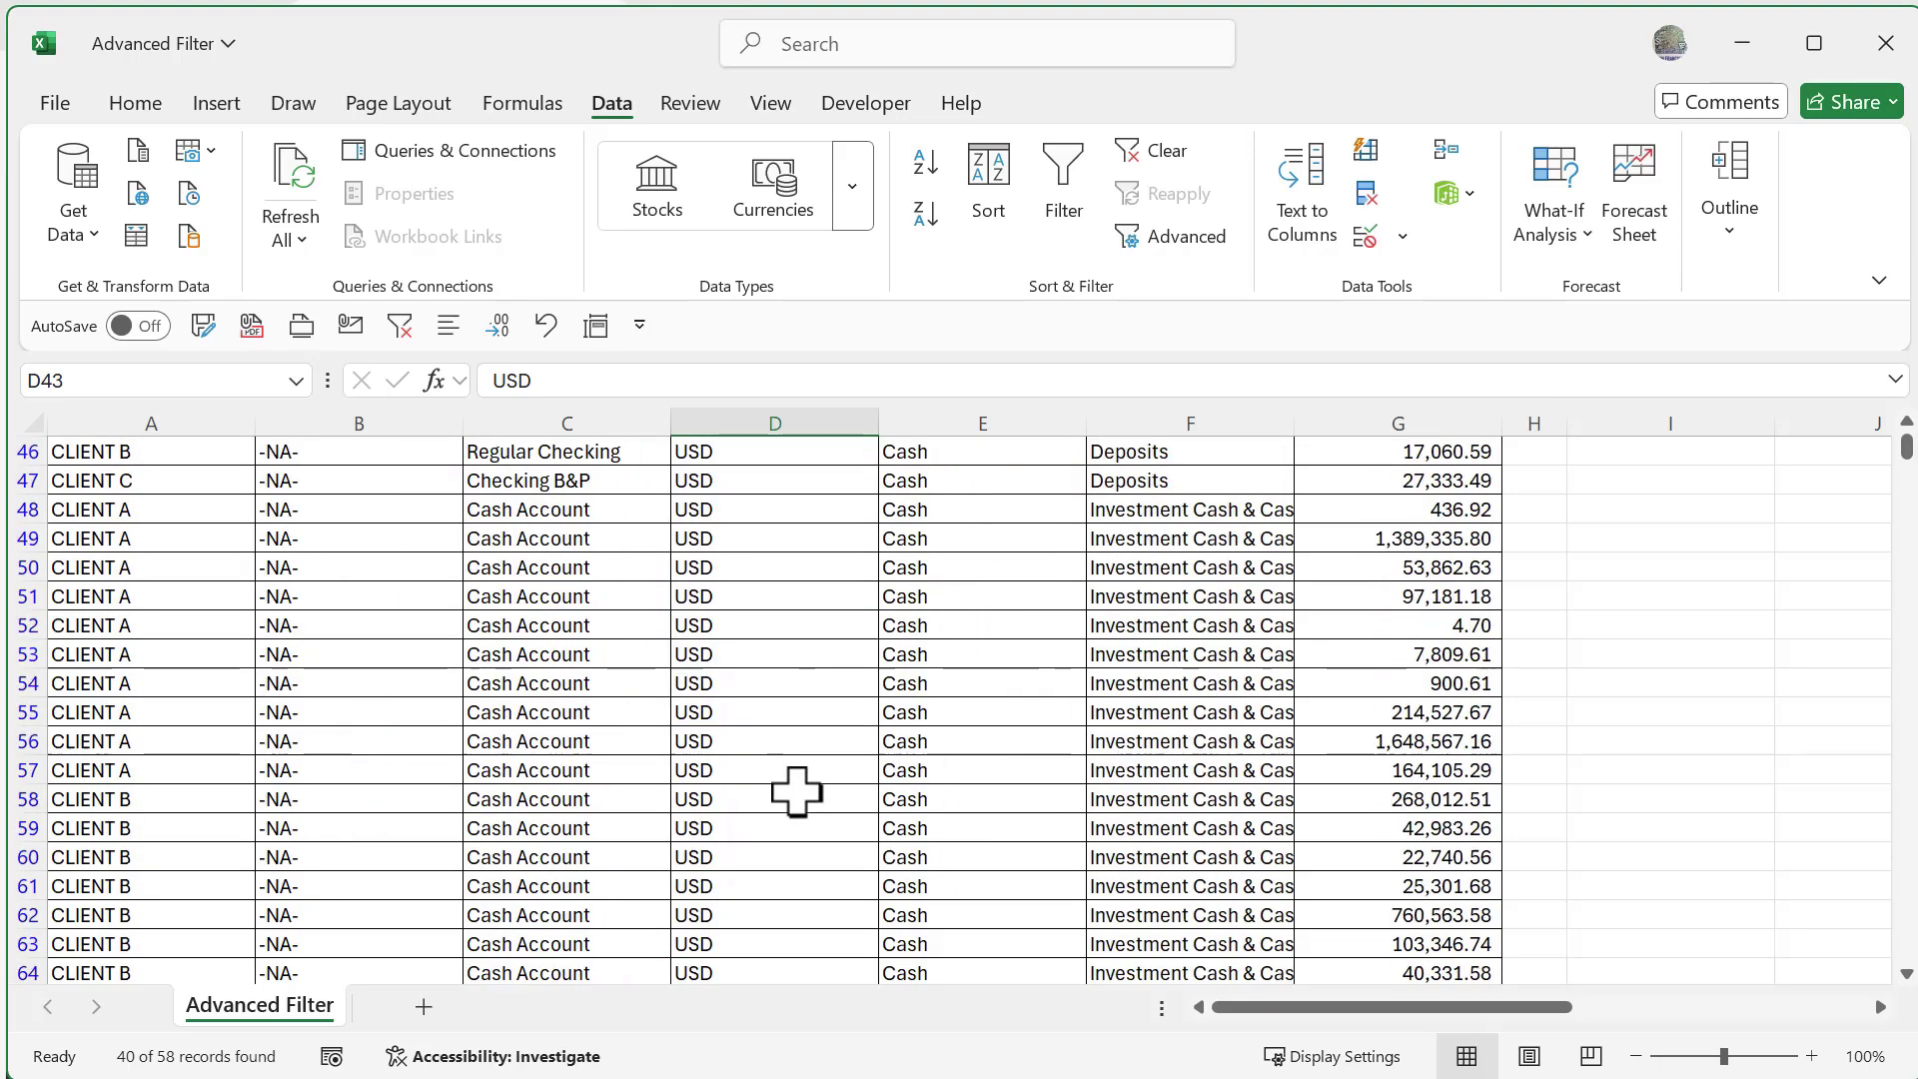
scroll(796, 791, up, 11)
scroll(797, 792, up, 2)
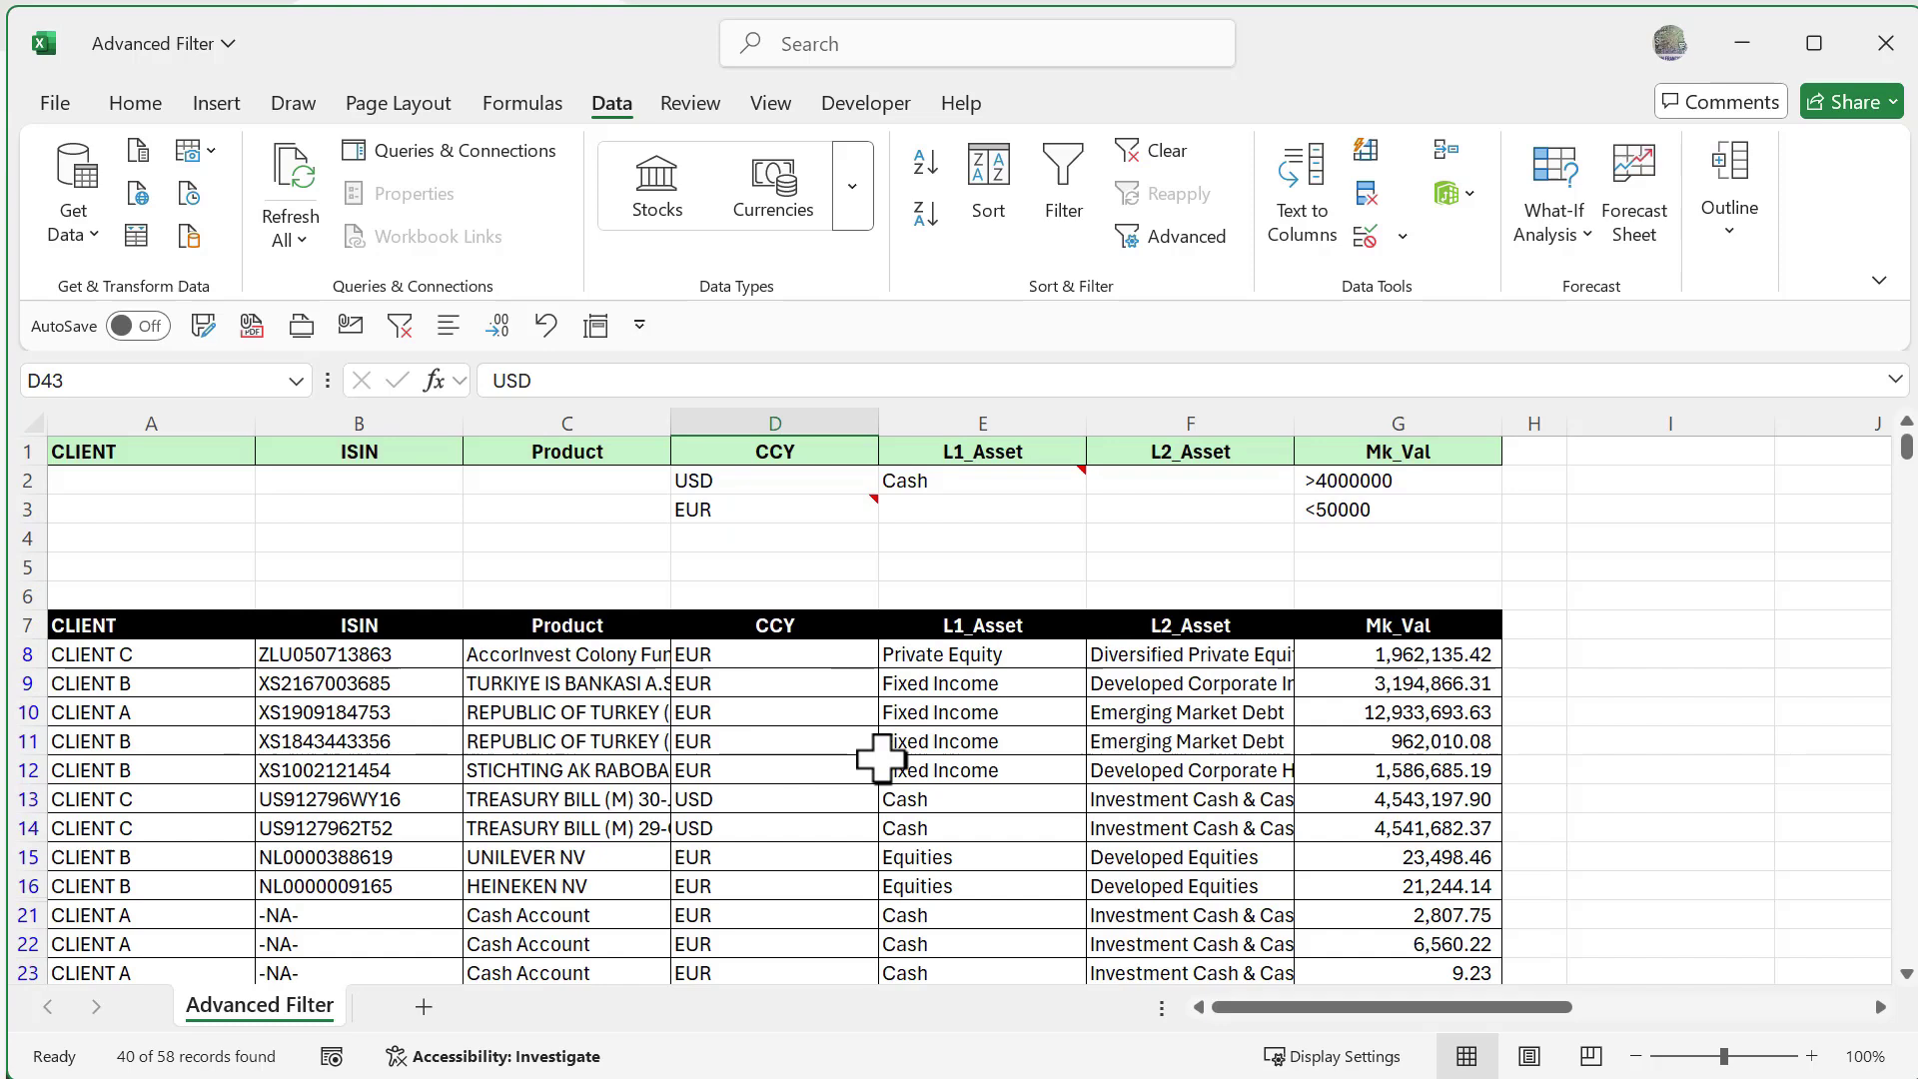
mouse_move(981, 491)
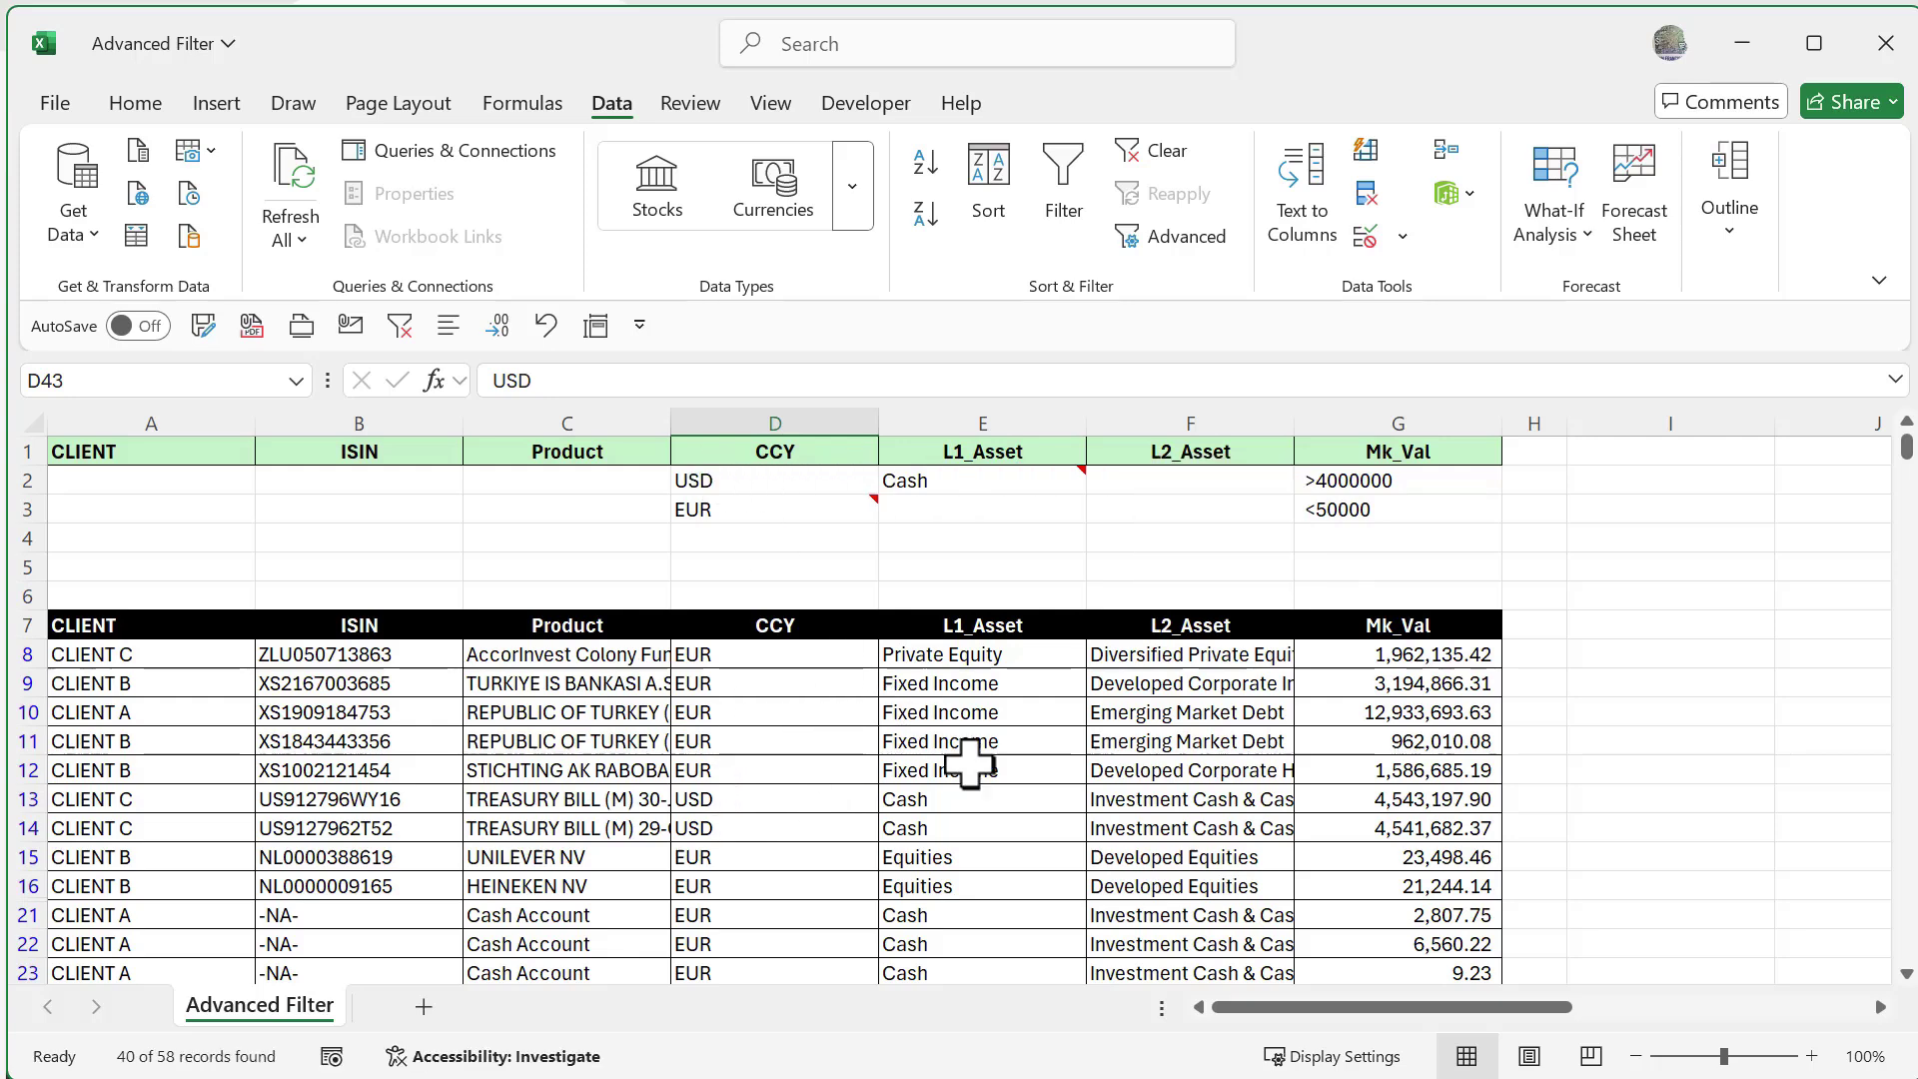
Step: Filter the list in place with criteria D1:E2, showing only USD Cash holdings
click(804, 740)
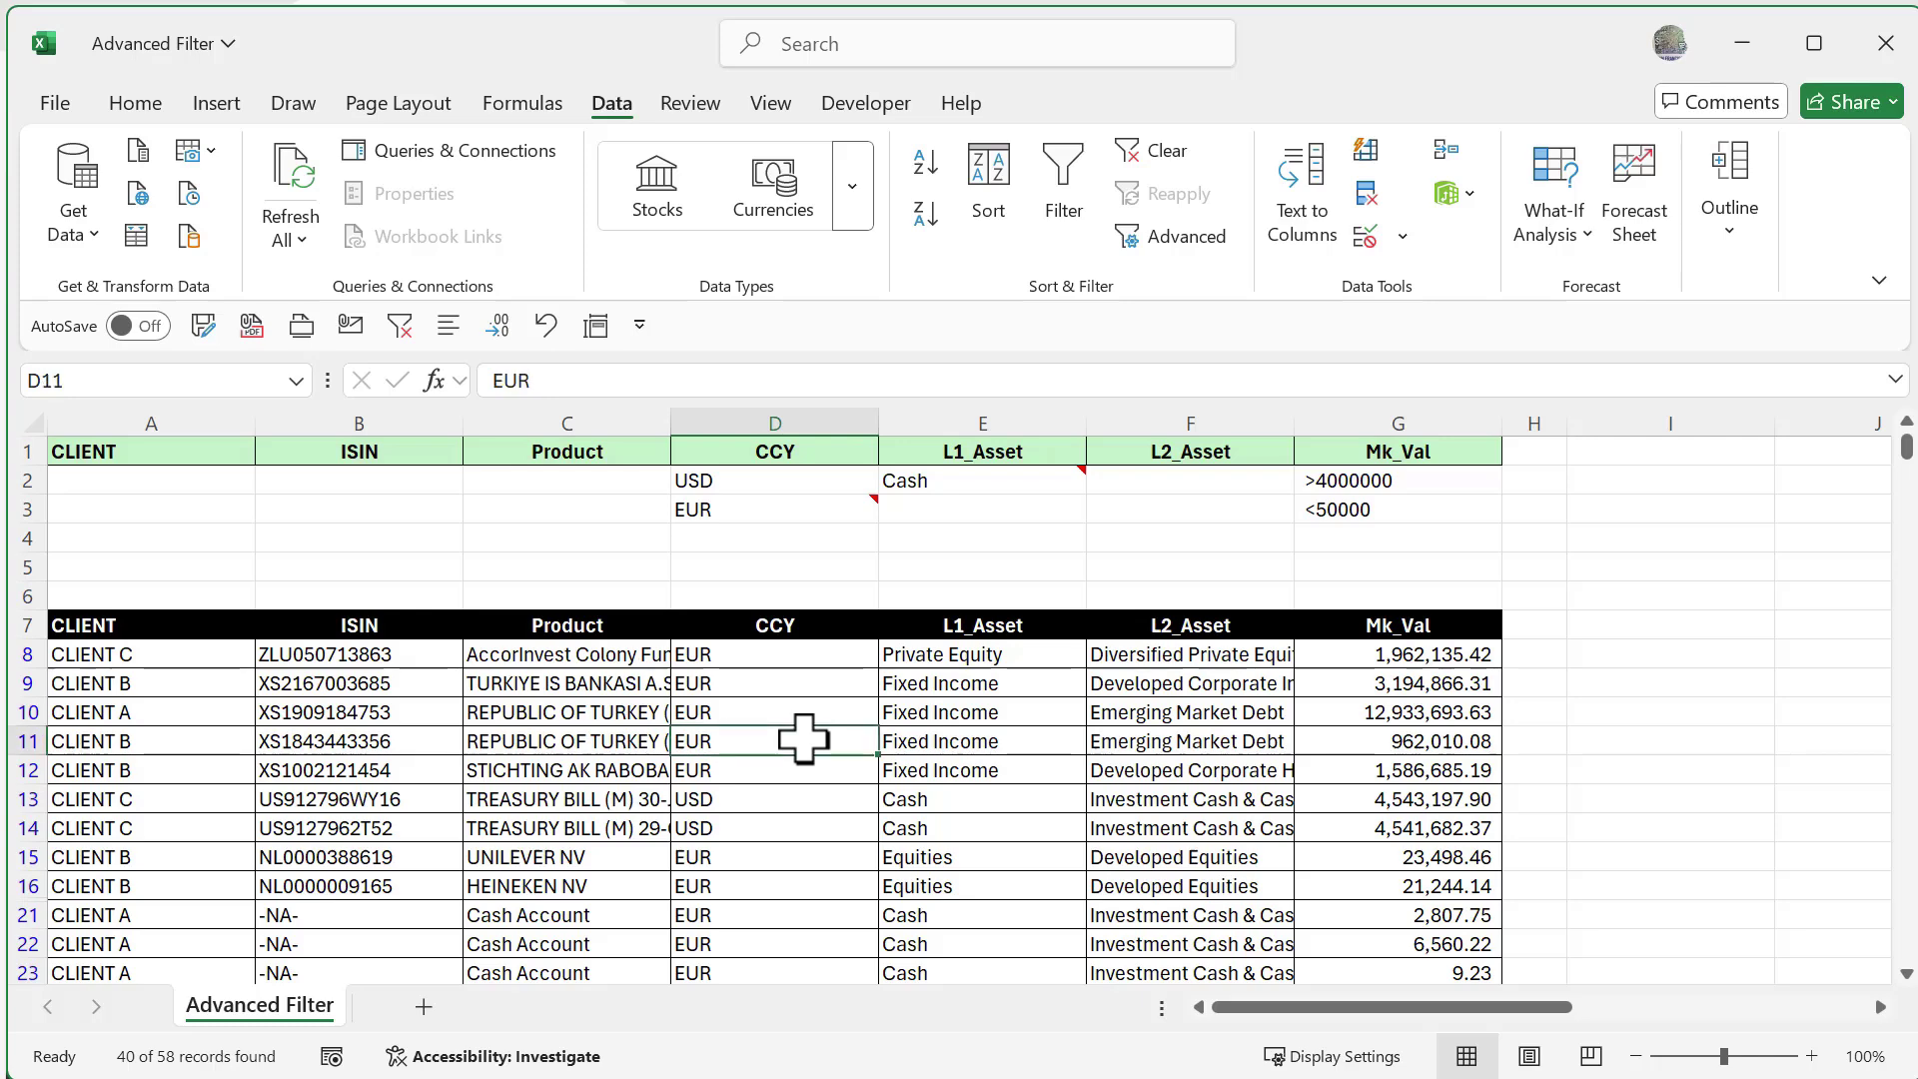
click(1171, 235)
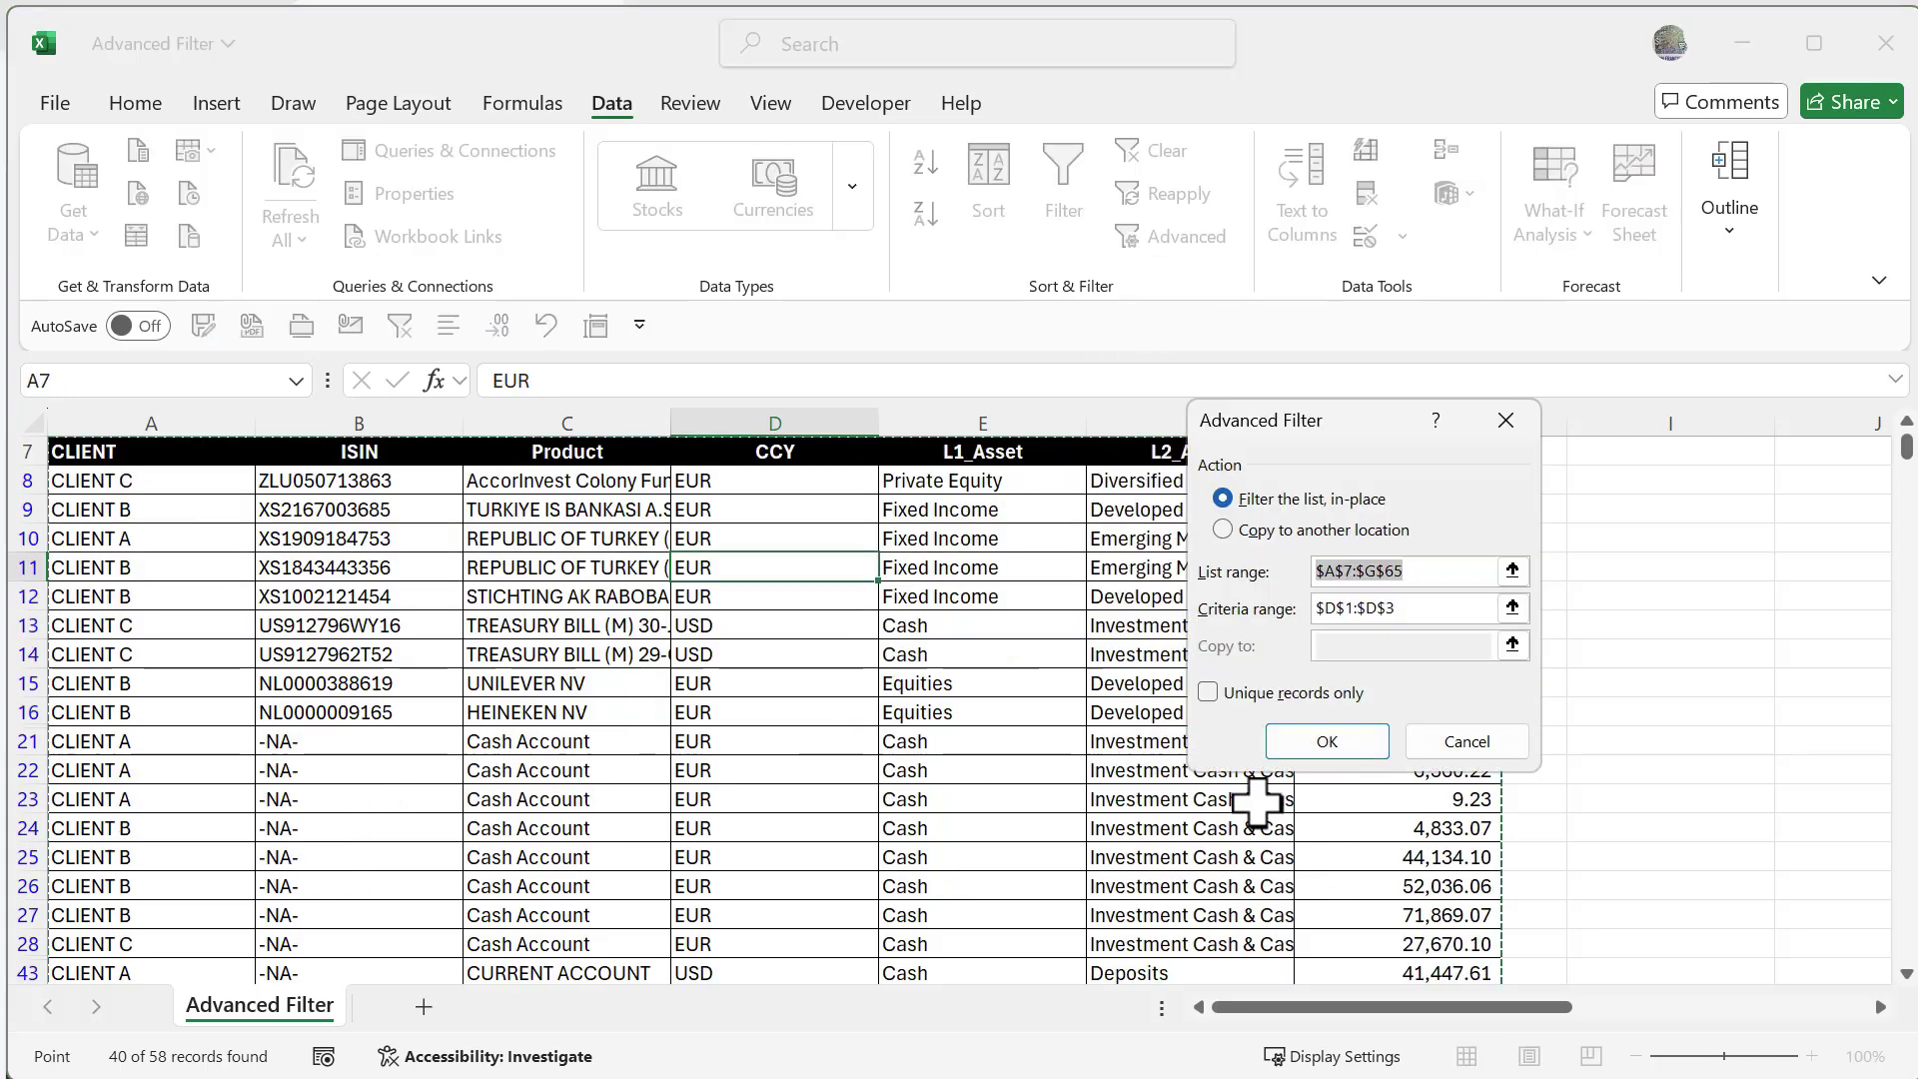
click(1414, 611)
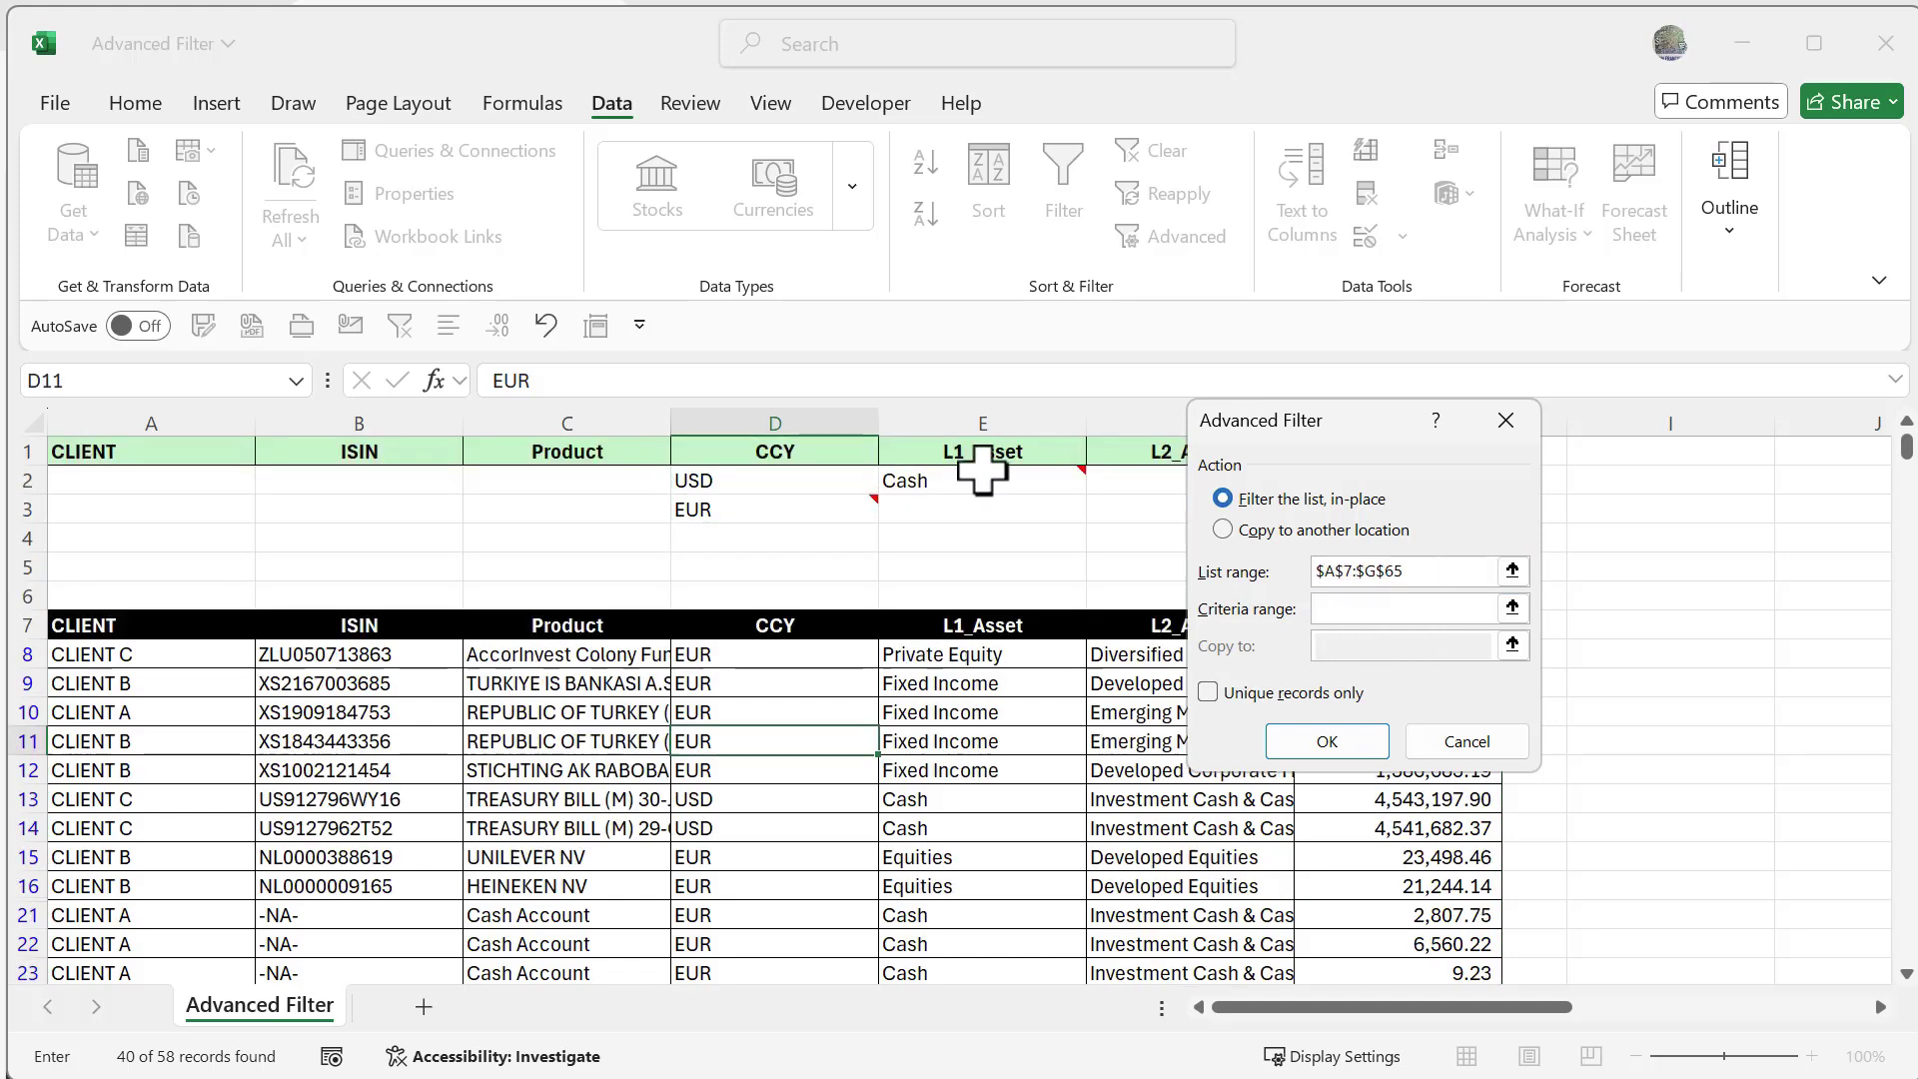
drag(753, 451, 980, 487)
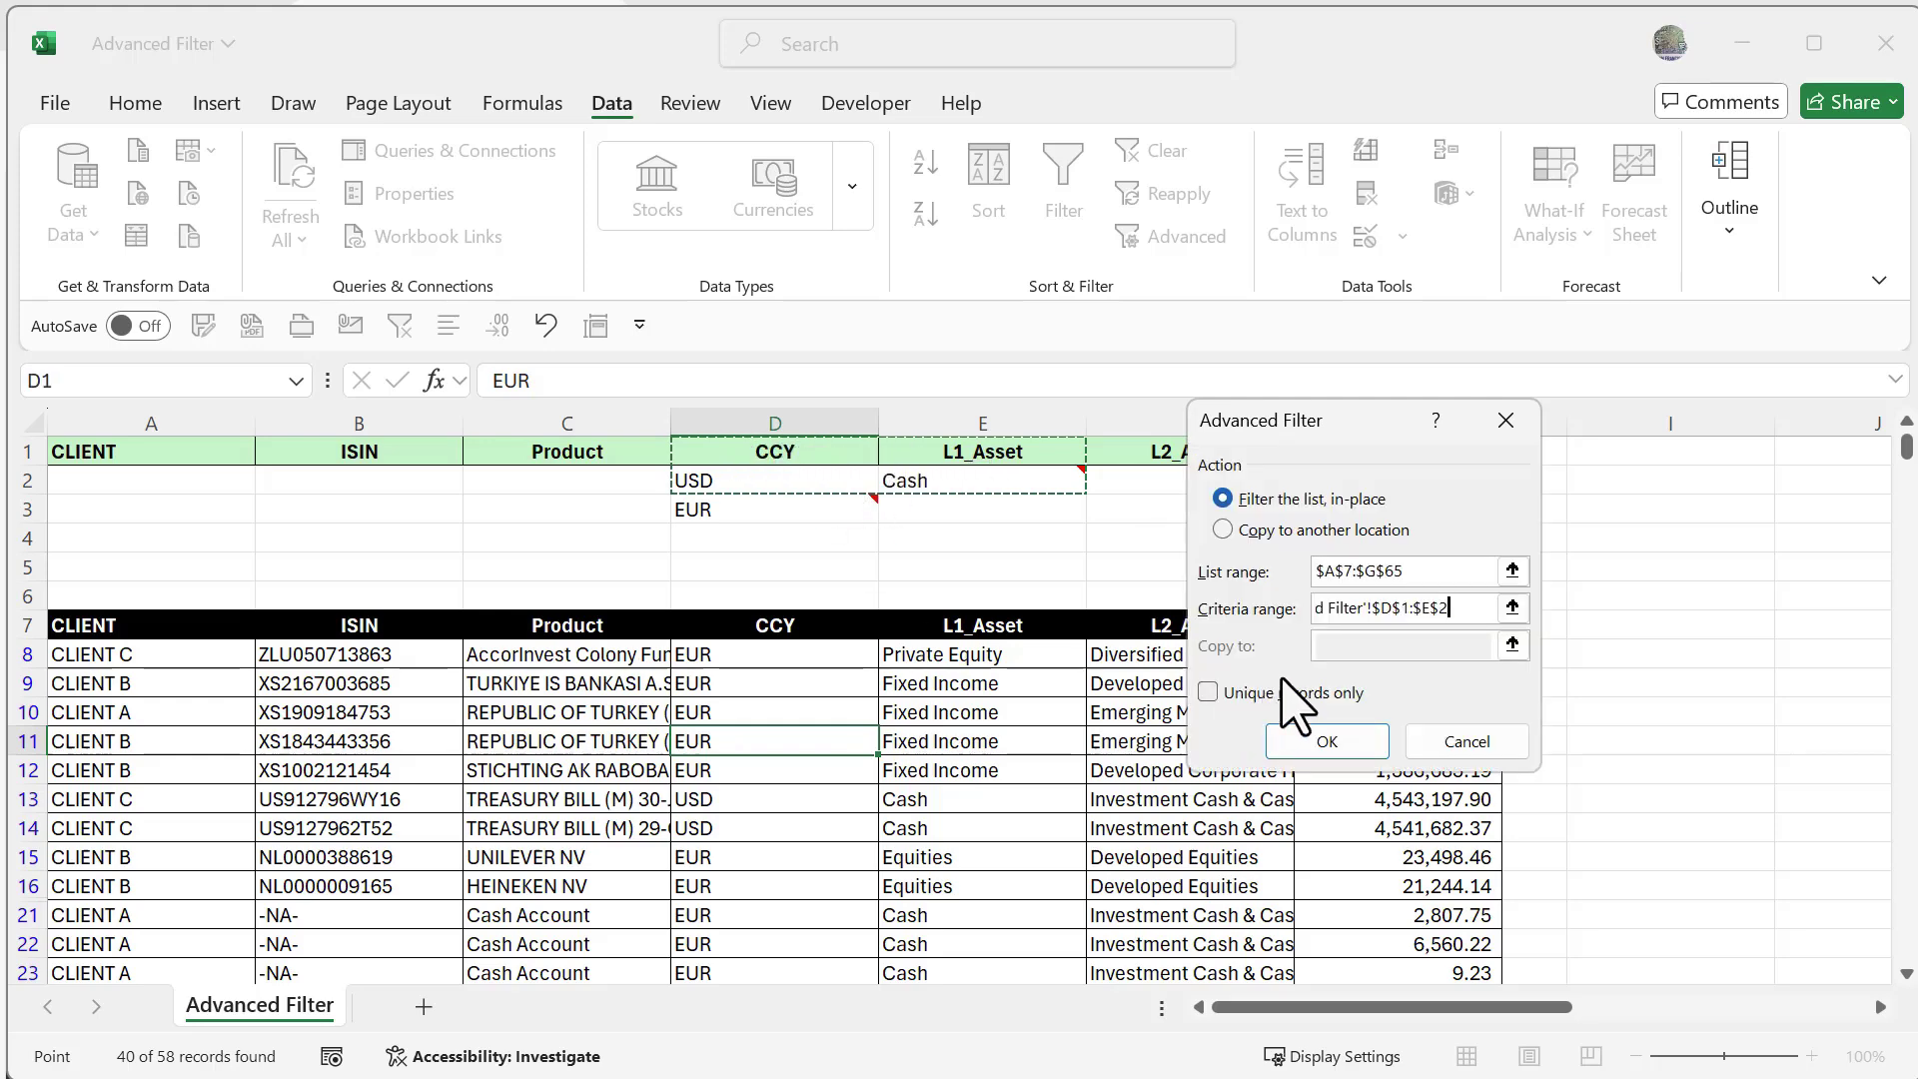
click(1333, 745)
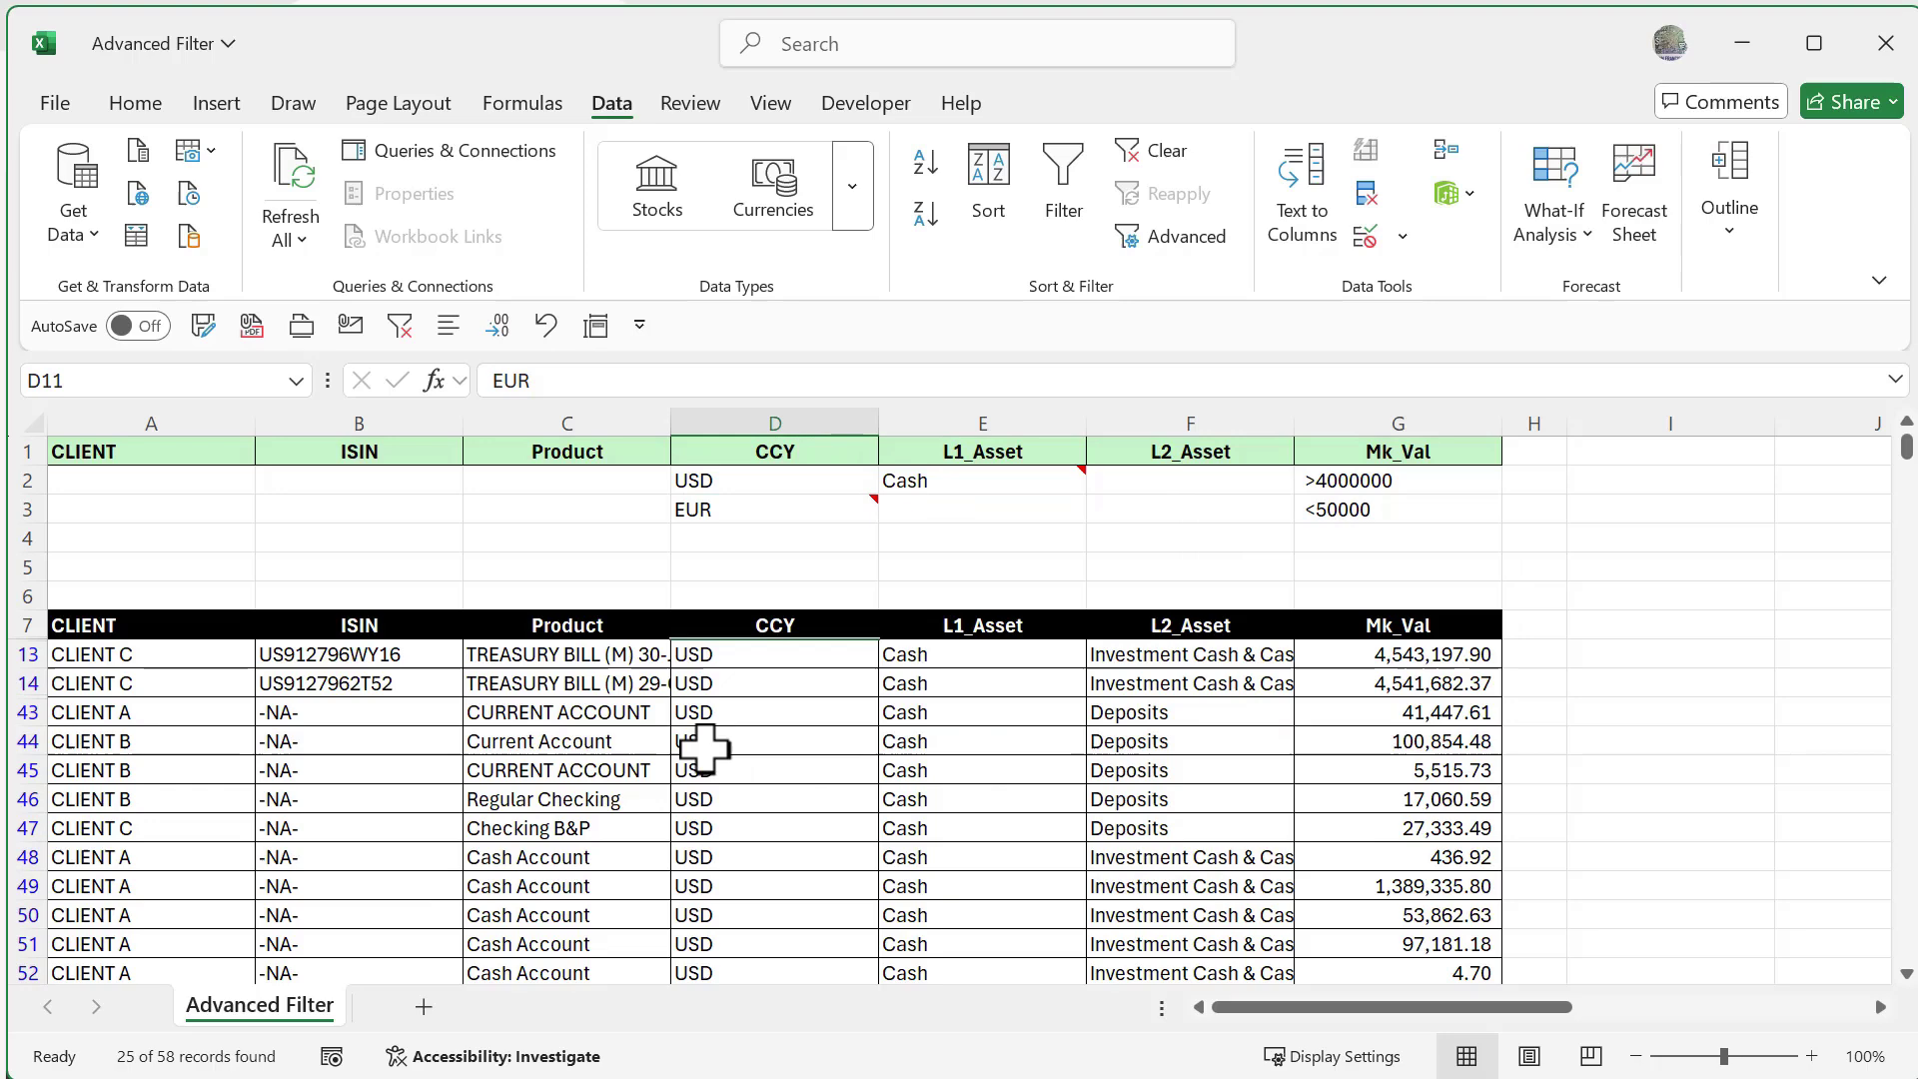
Step: Review the 25 USD Cash results, selecting cells E14 and D45
scroll(759, 740, down, 5)
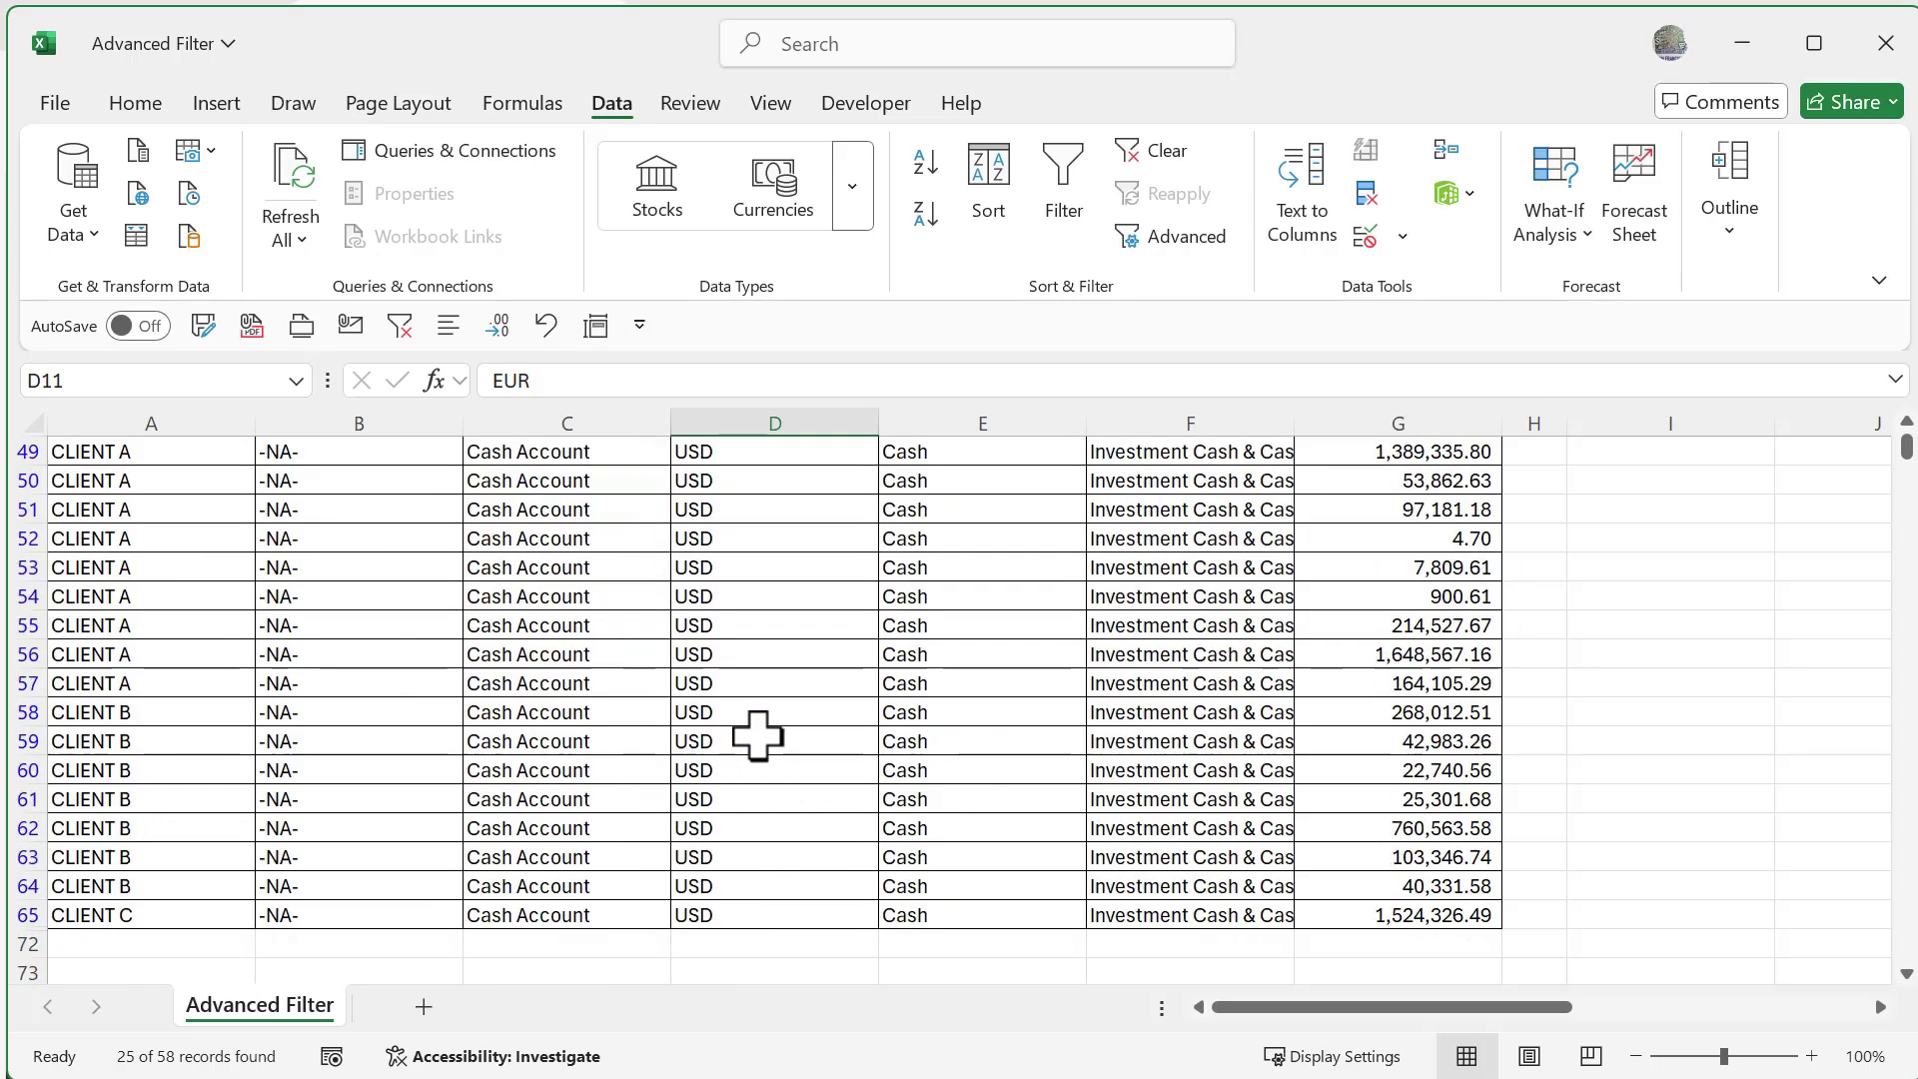
scroll(757, 736, up, 5)
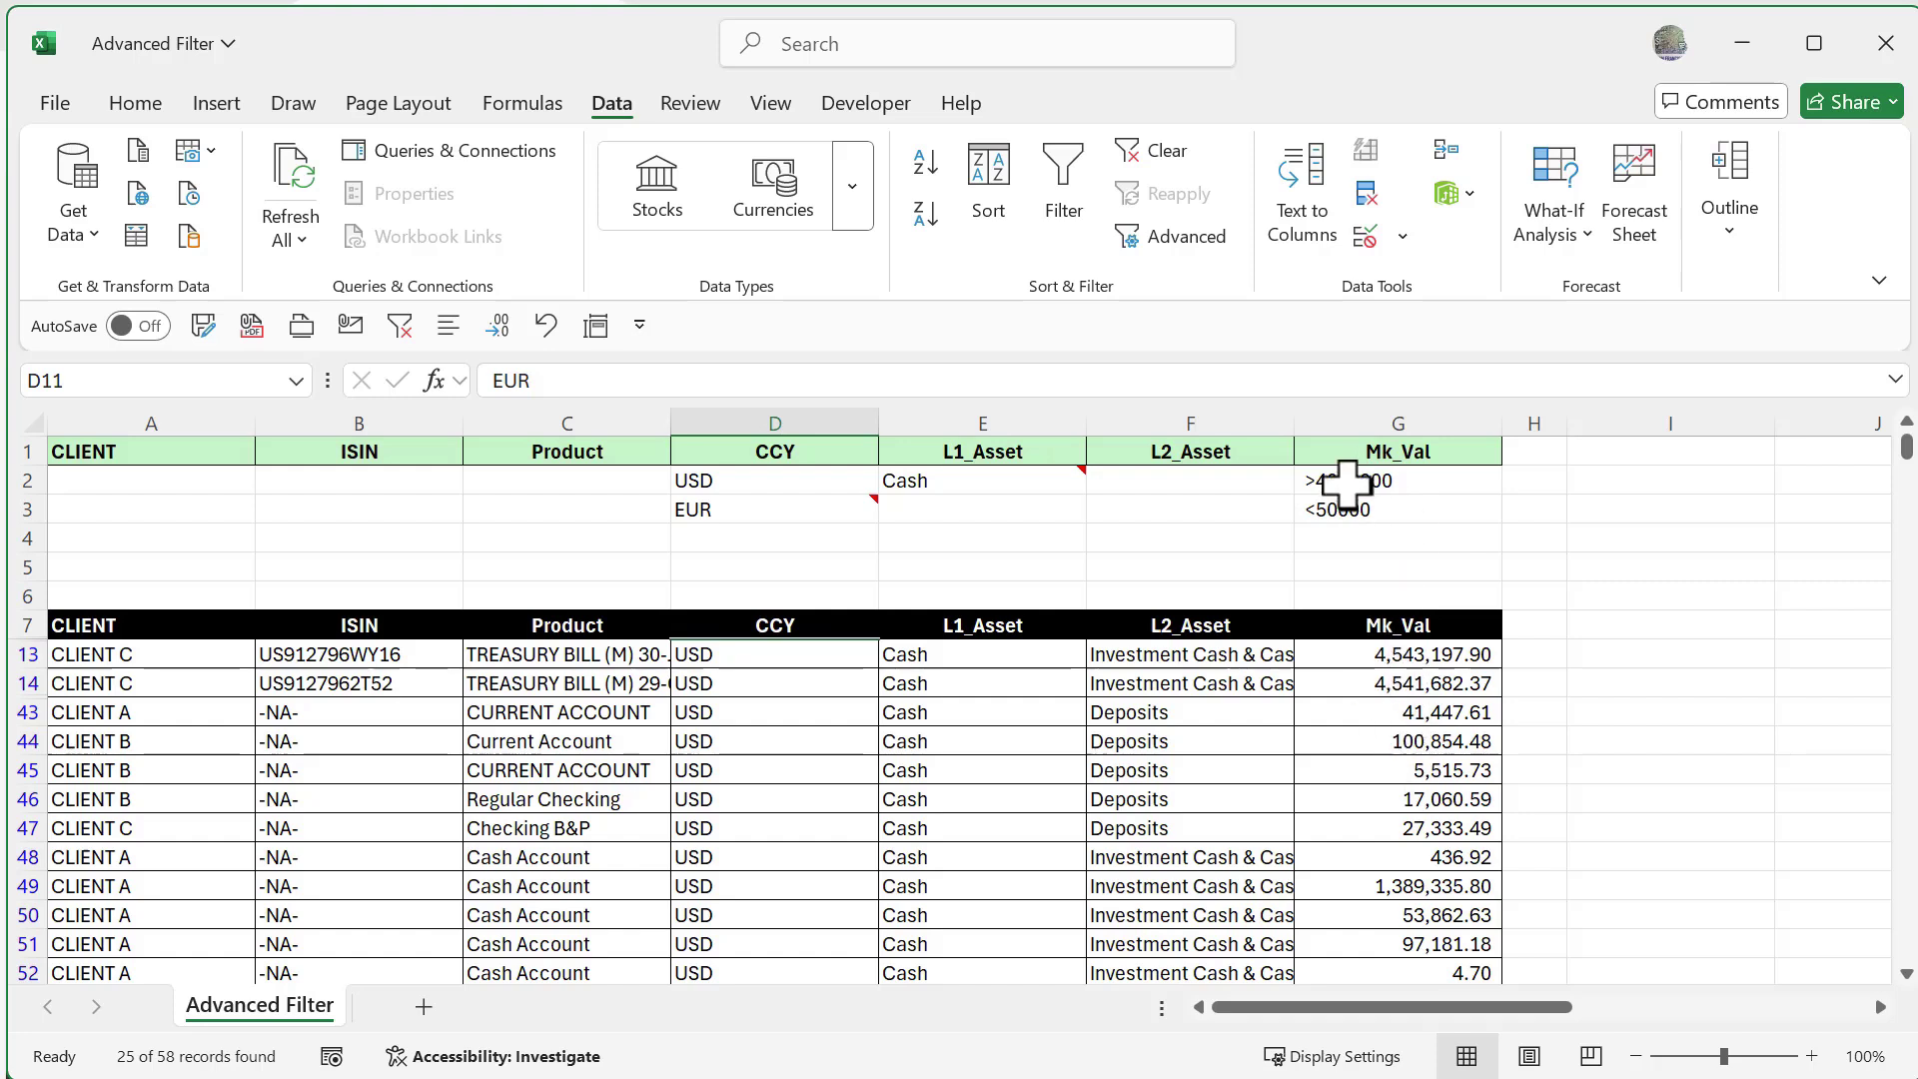
click(1015, 685)
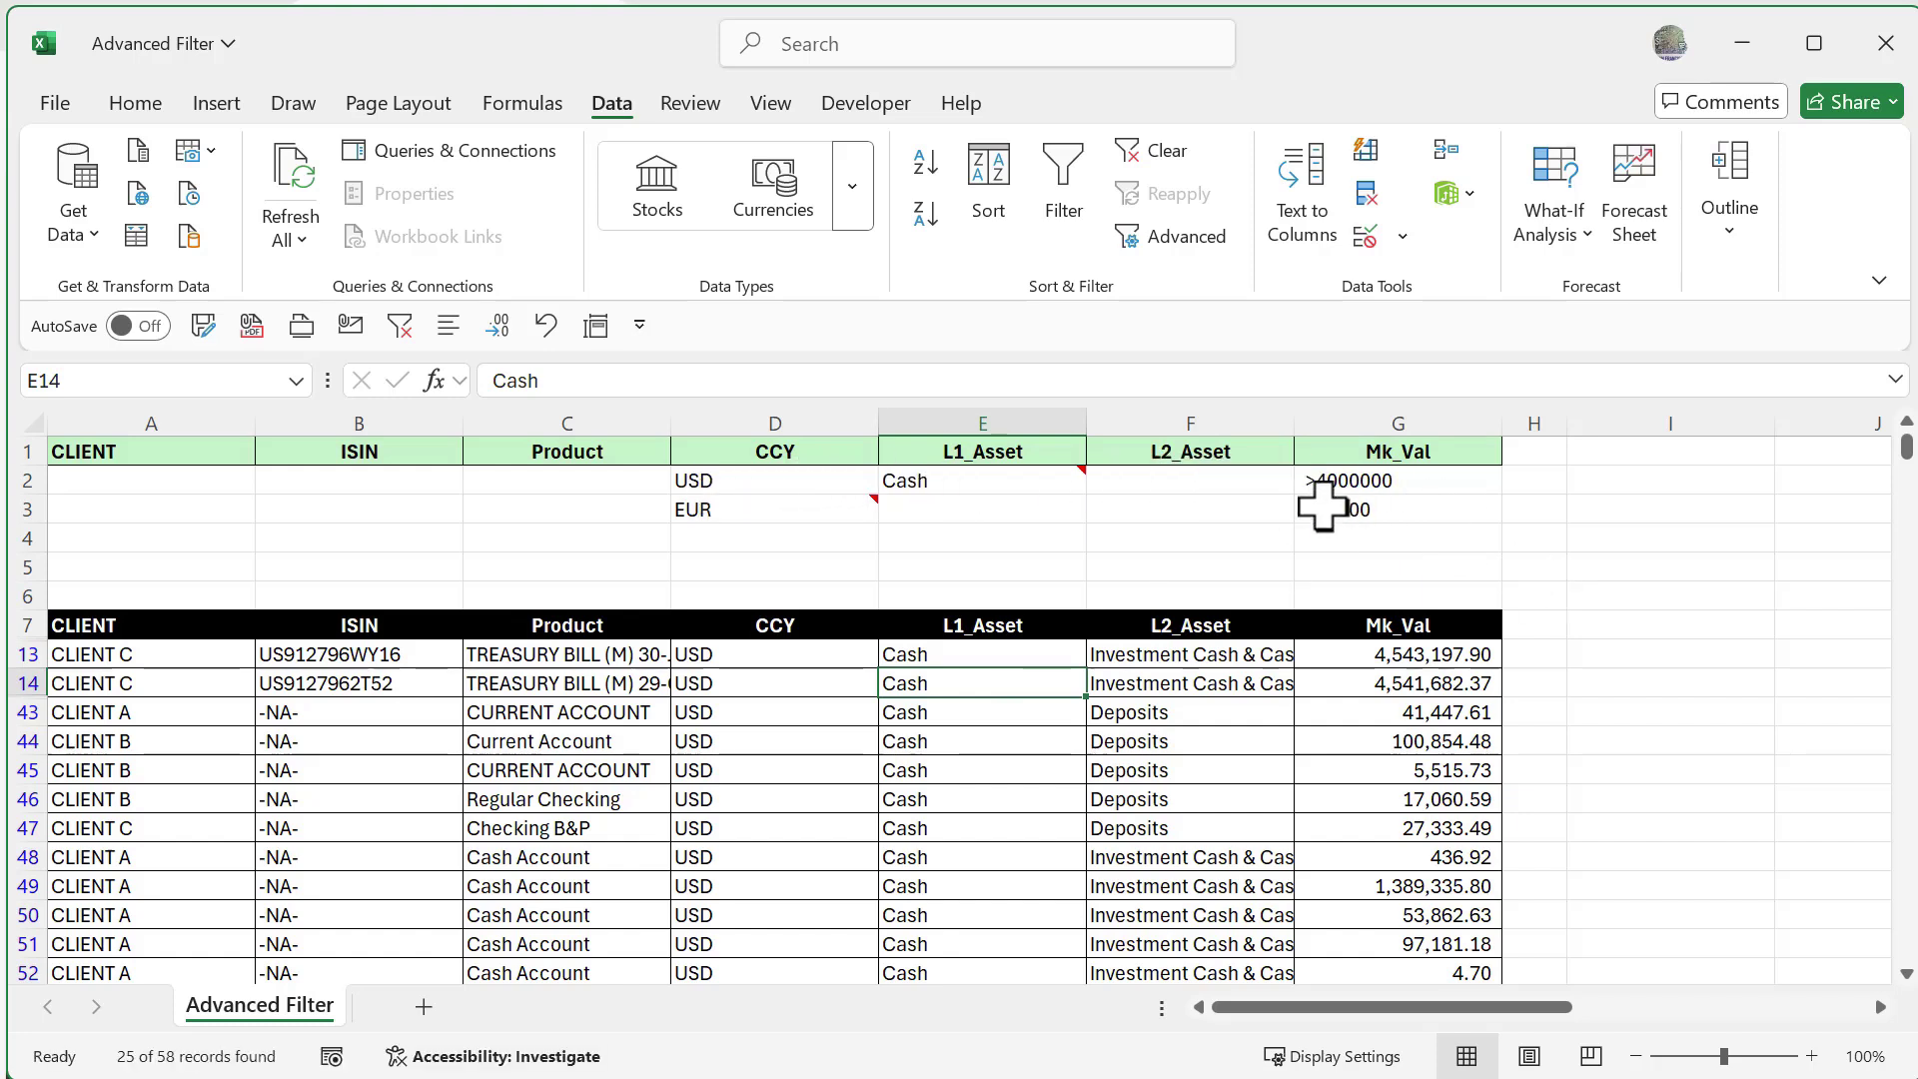
click(792, 759)
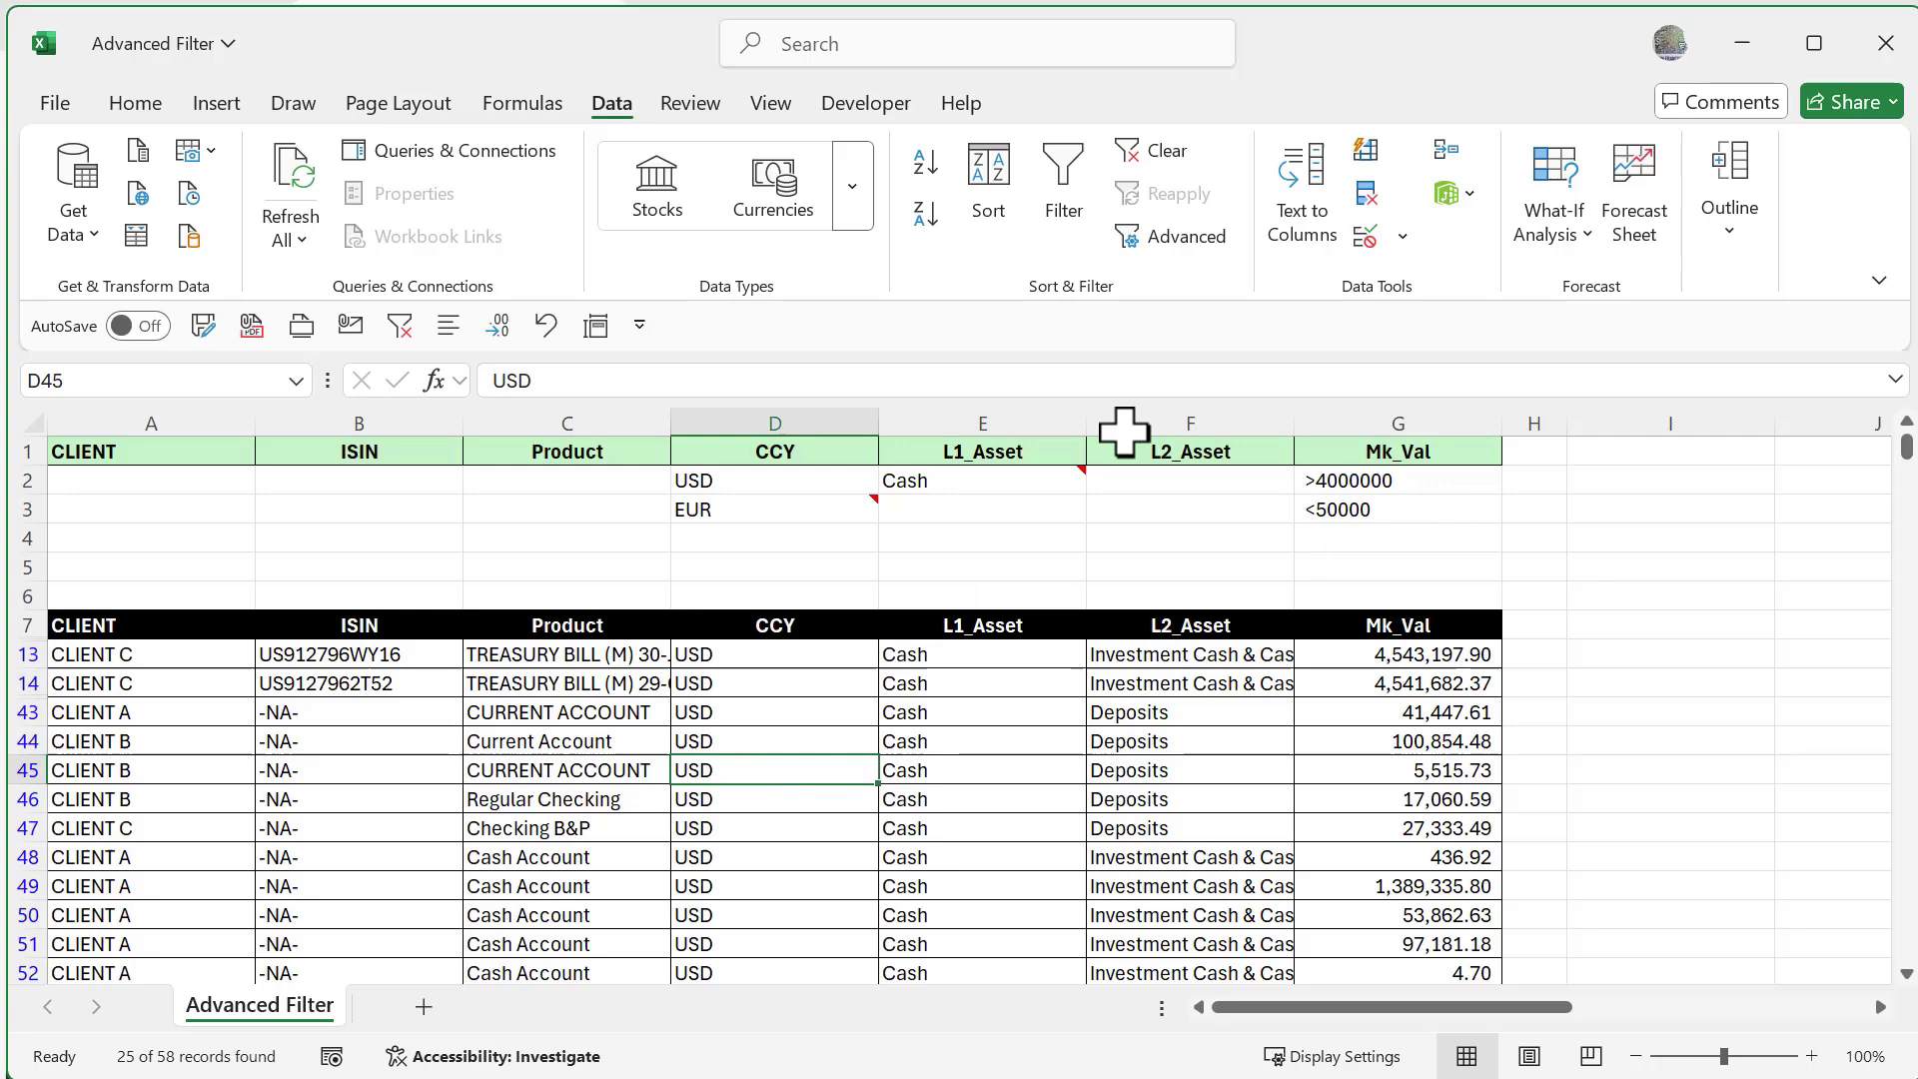
Step: Filter in place on Mk_Val criteria G1:G2, showing the 3 holdings above 4000000, then inspect F13 and C43
click(1179, 238)
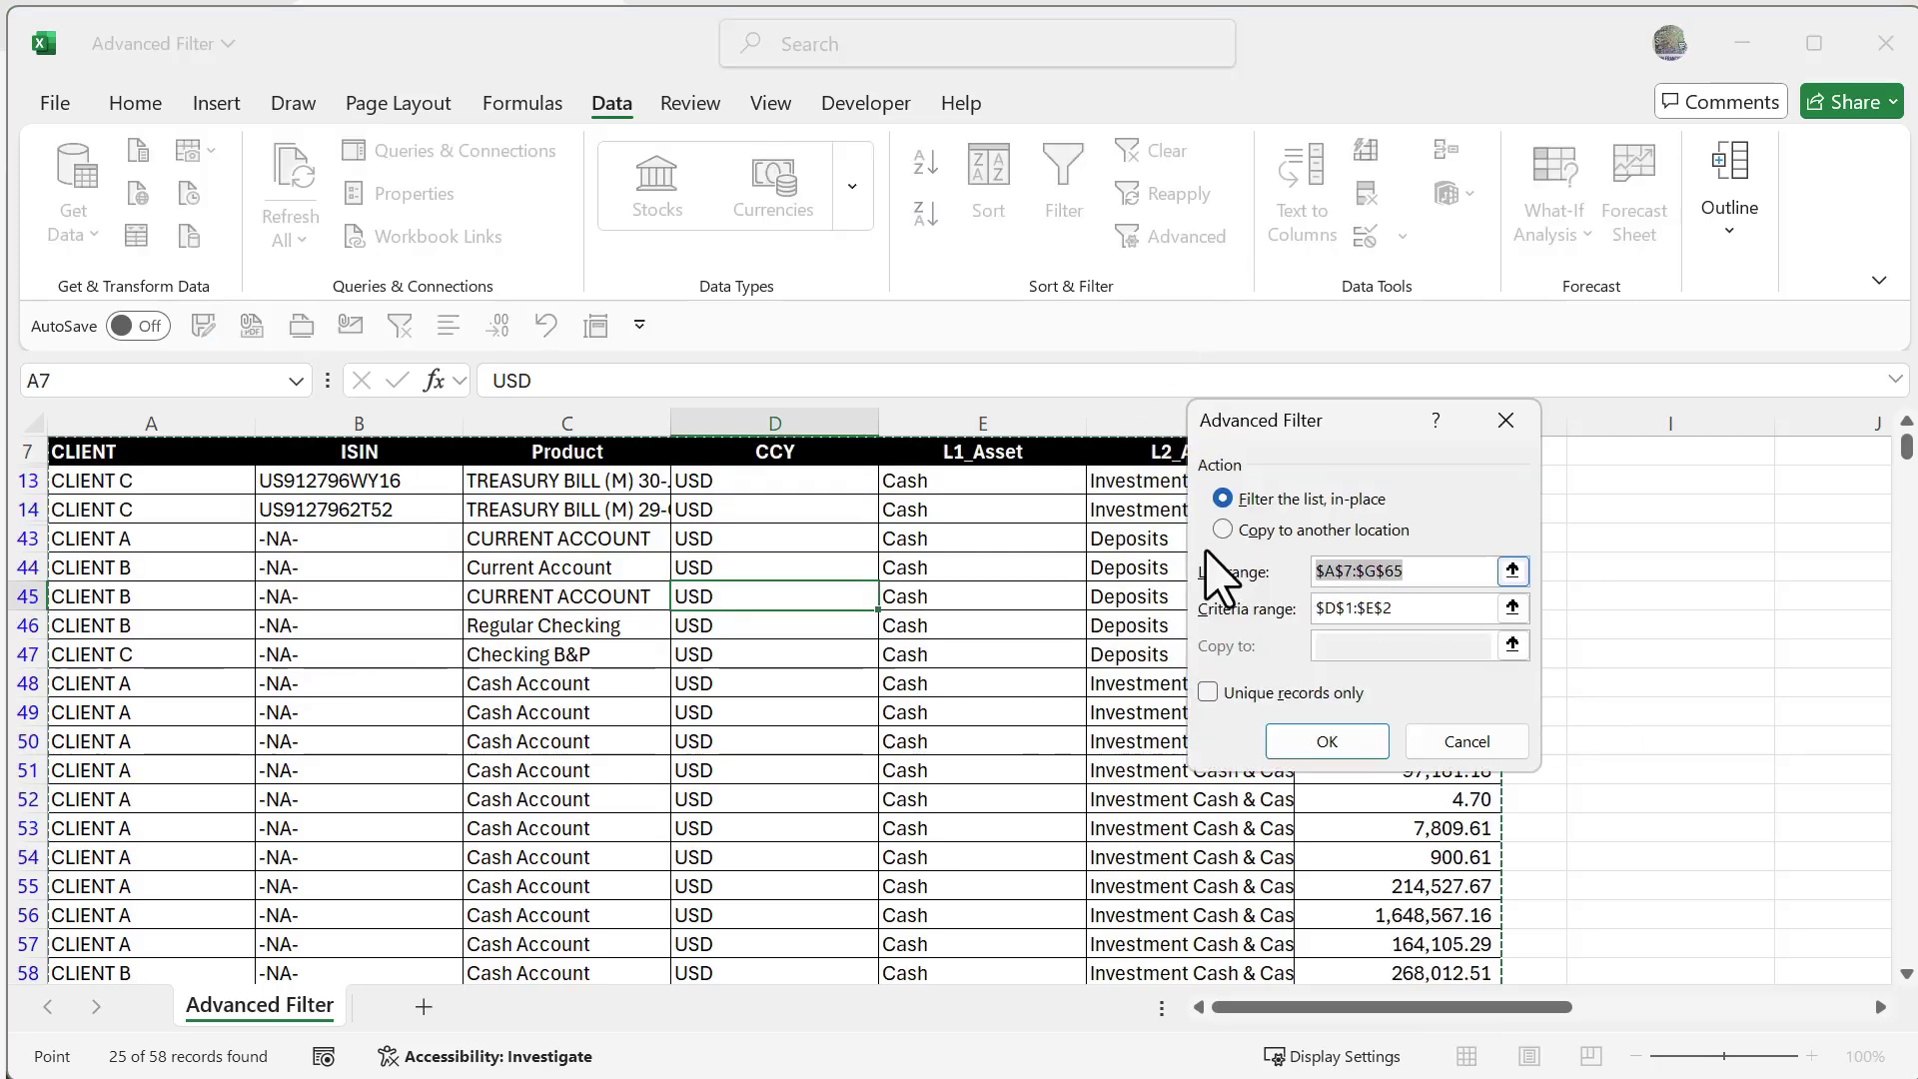
click(1444, 610)
drag(1349, 429, 1758, 490)
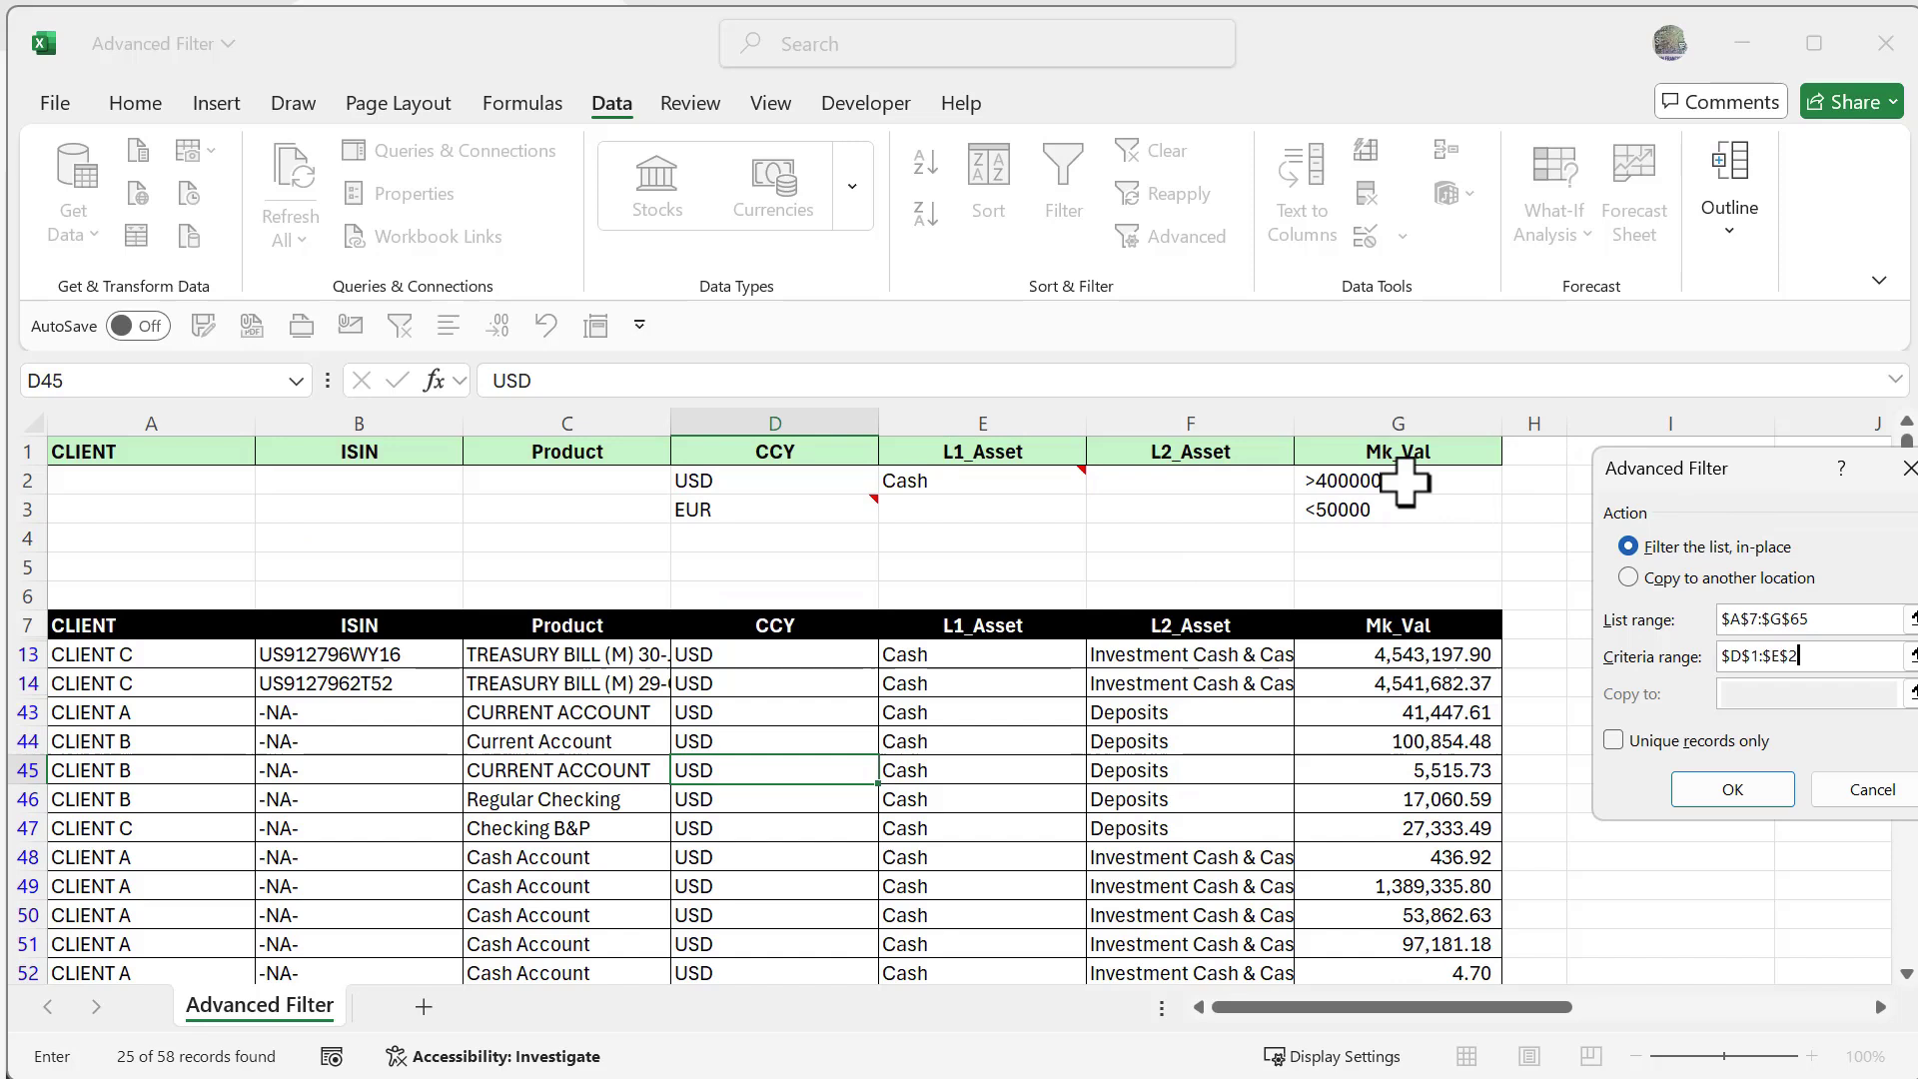
drag(1362, 447, 1374, 486)
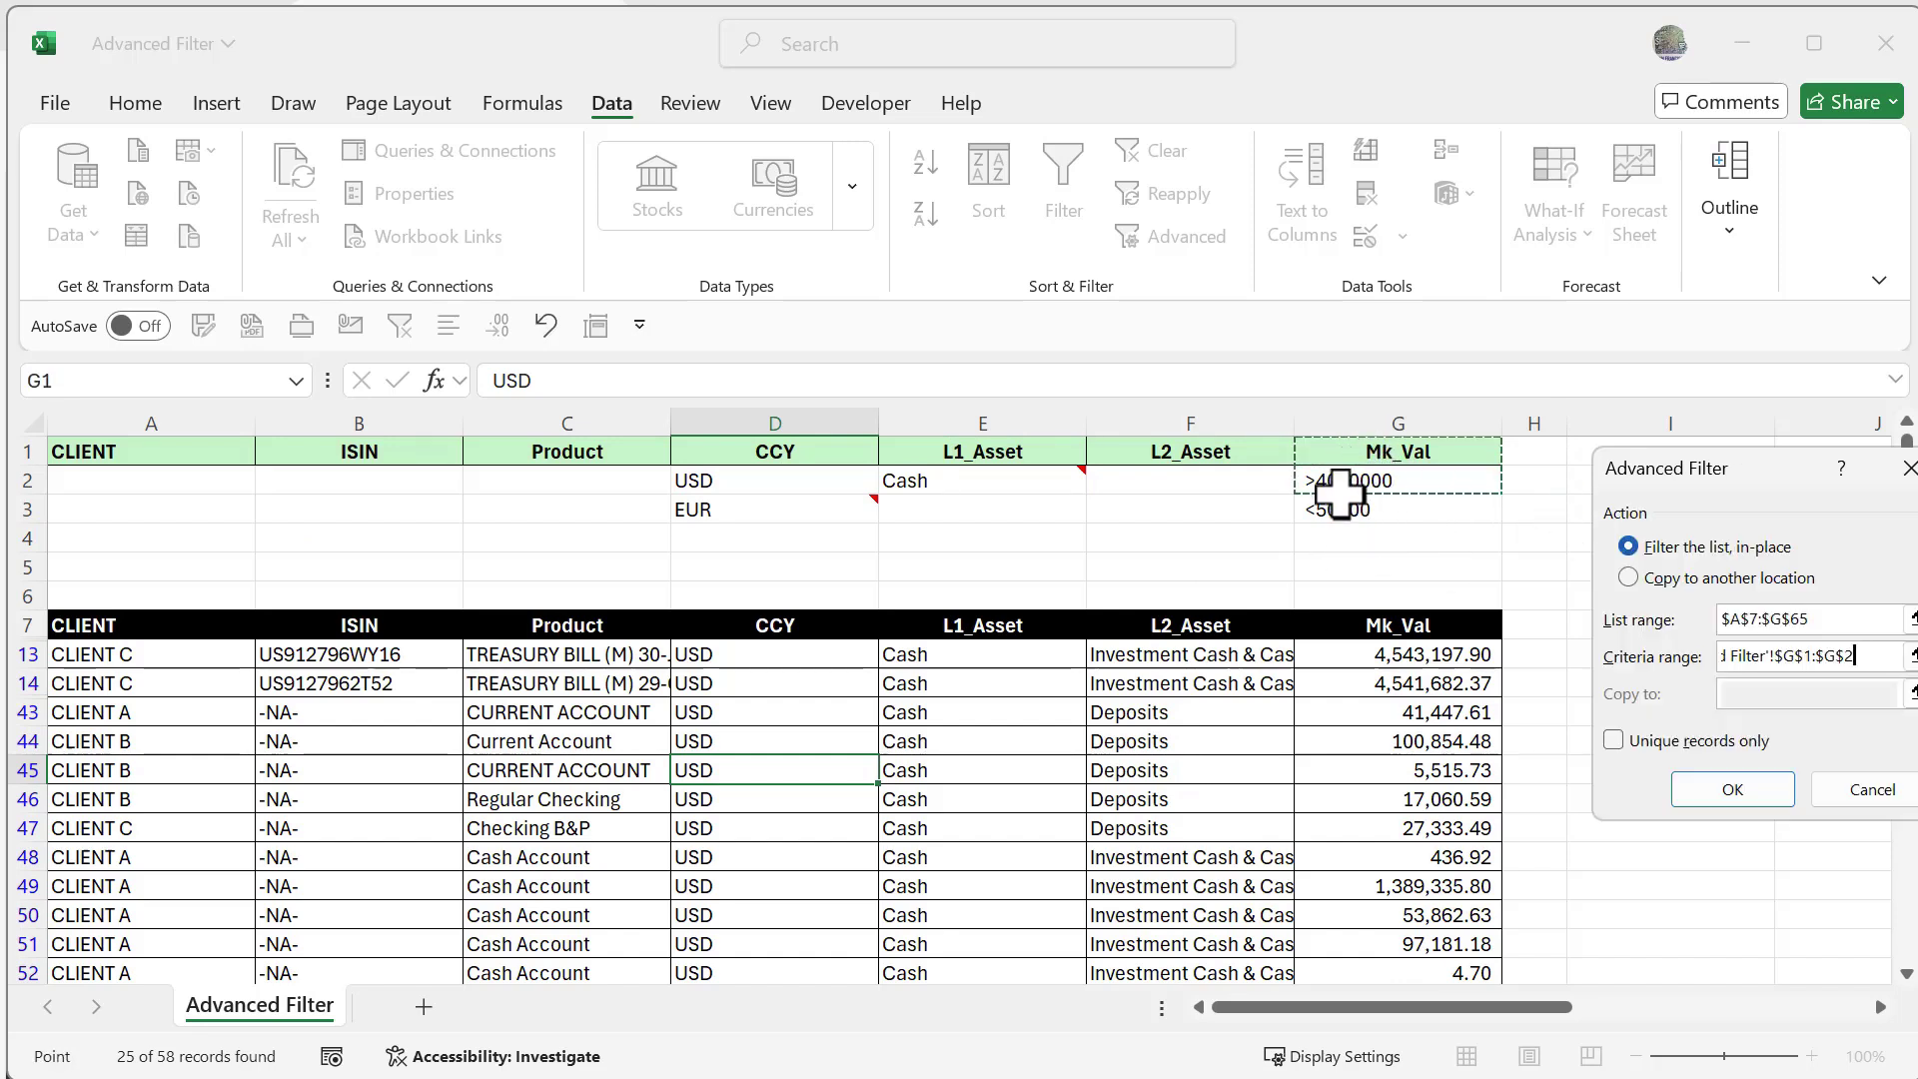
click(1739, 795)
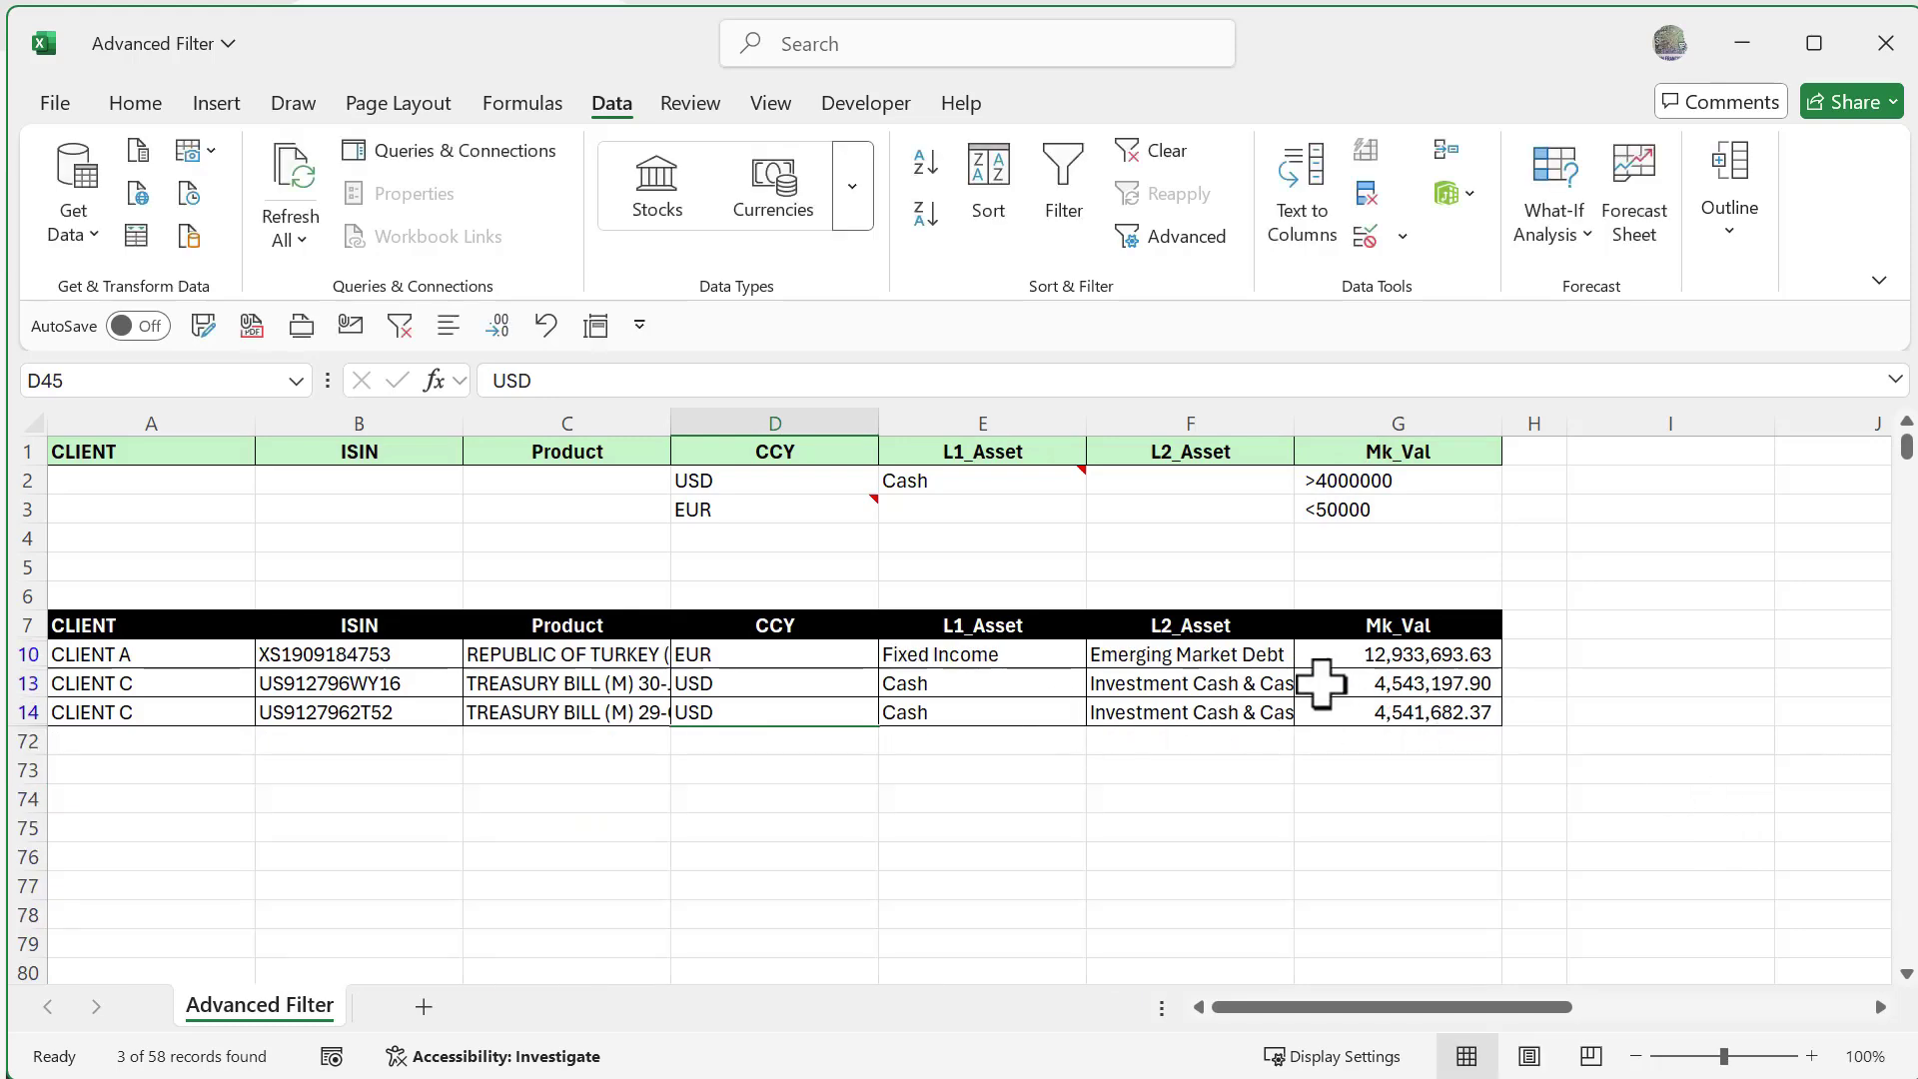
click(1169, 679)
click(475, 714)
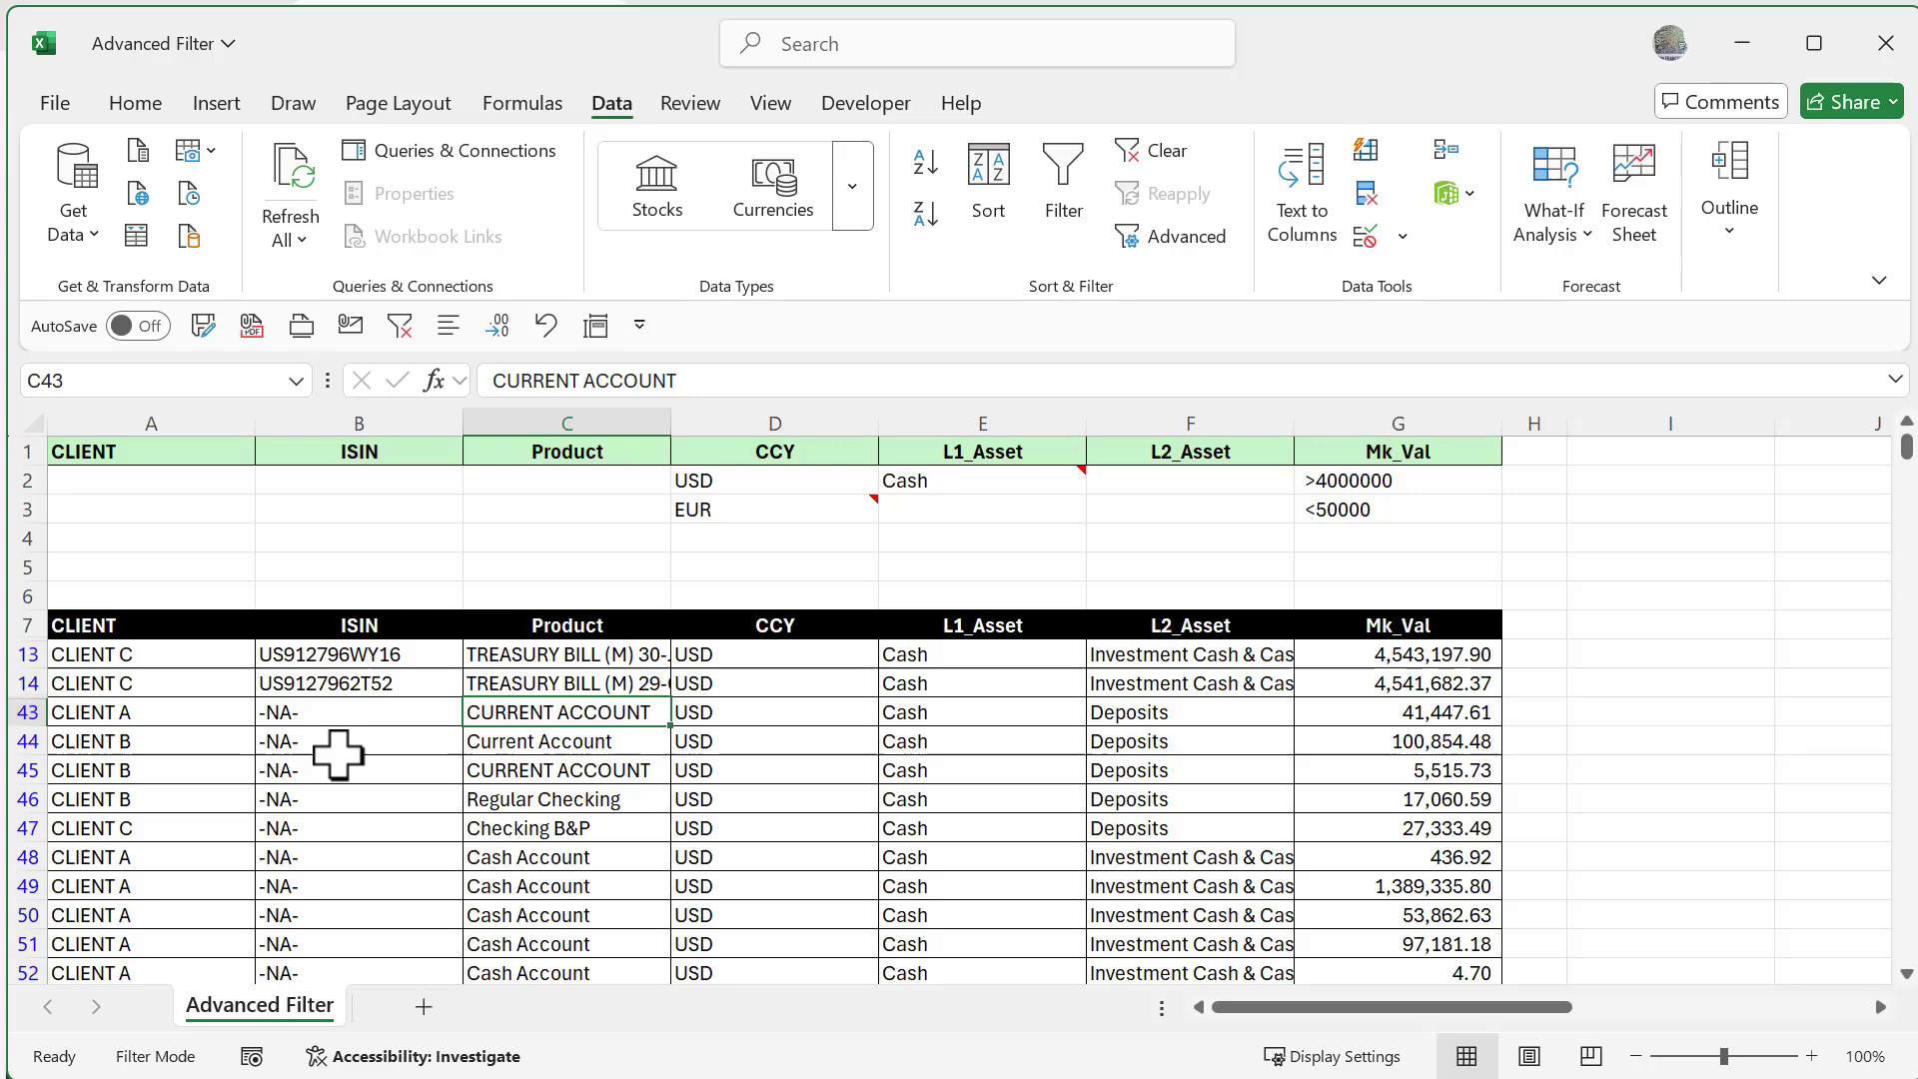
Step: Toggle AutoFilter with Ctrl+Shift+L to clear the advanced filter, then select C12 and D11
key(ctrl+shift+l)
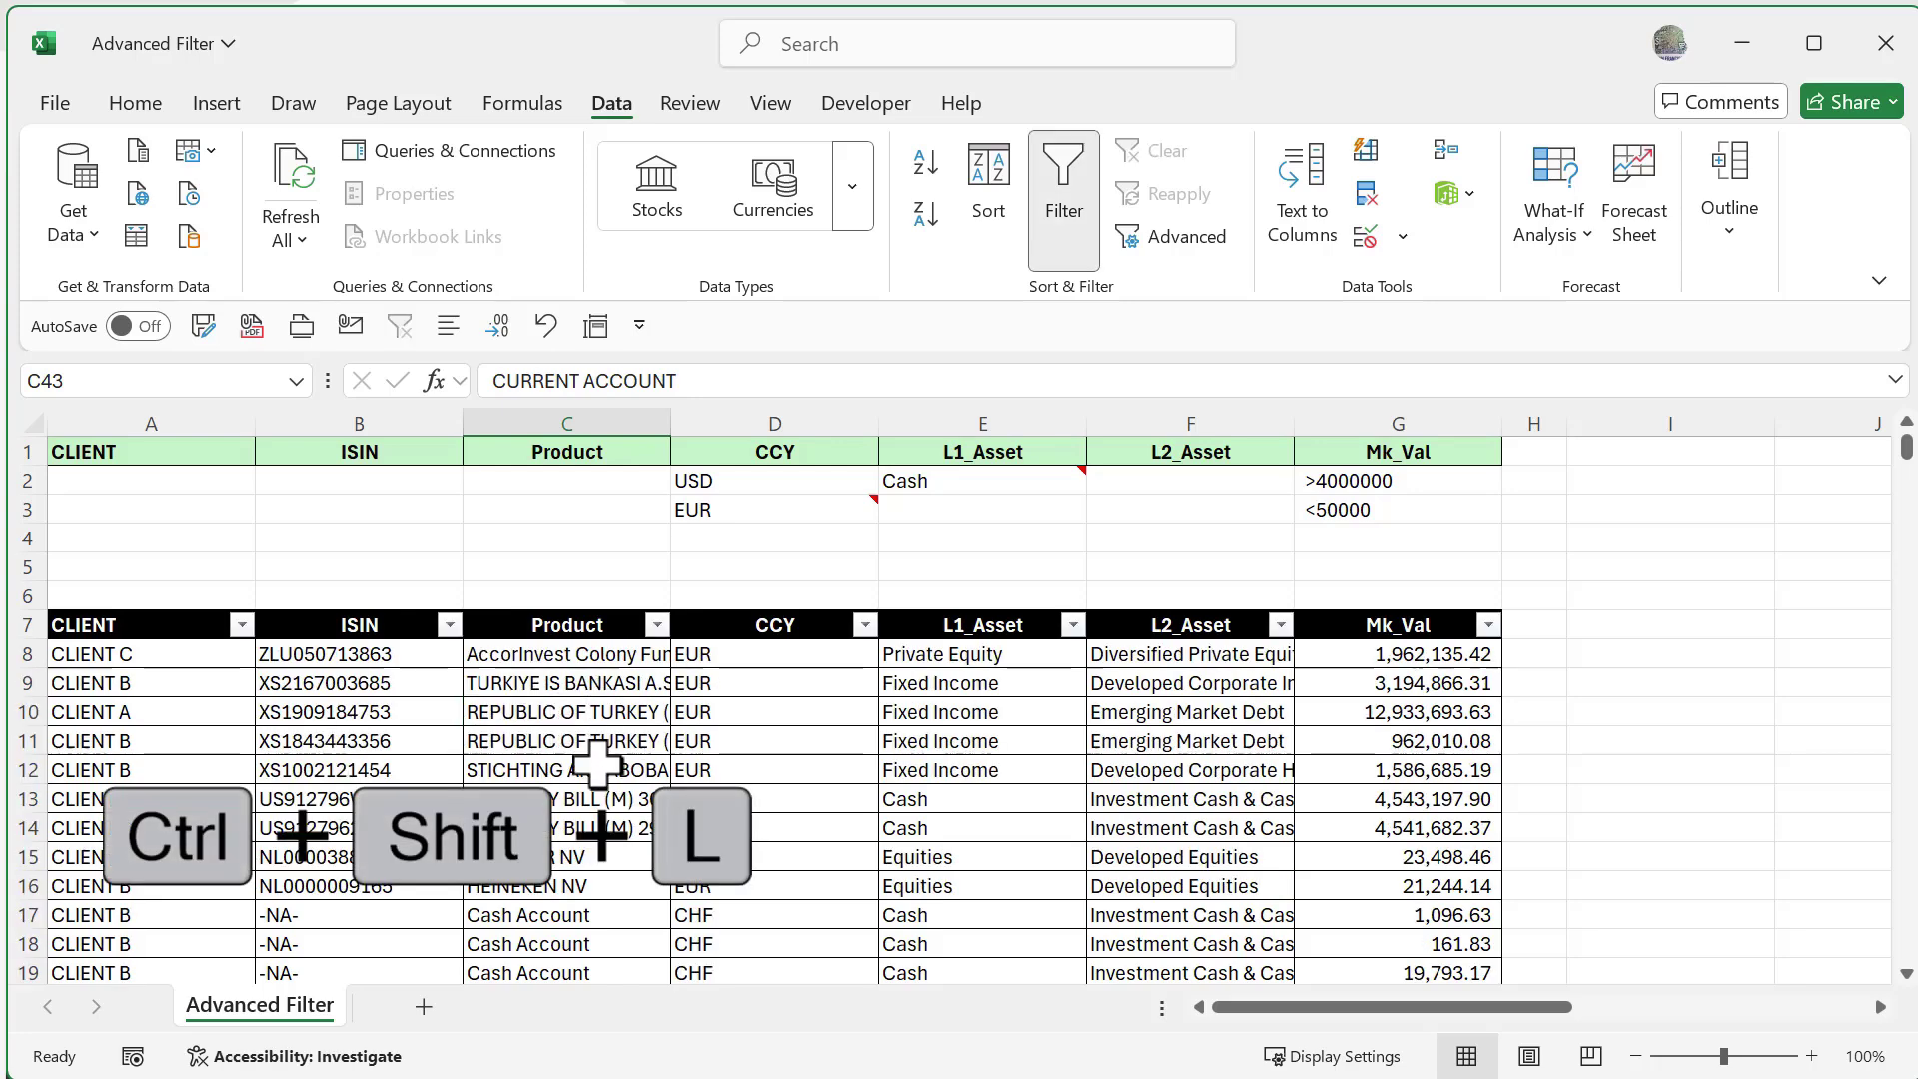
click(598, 767)
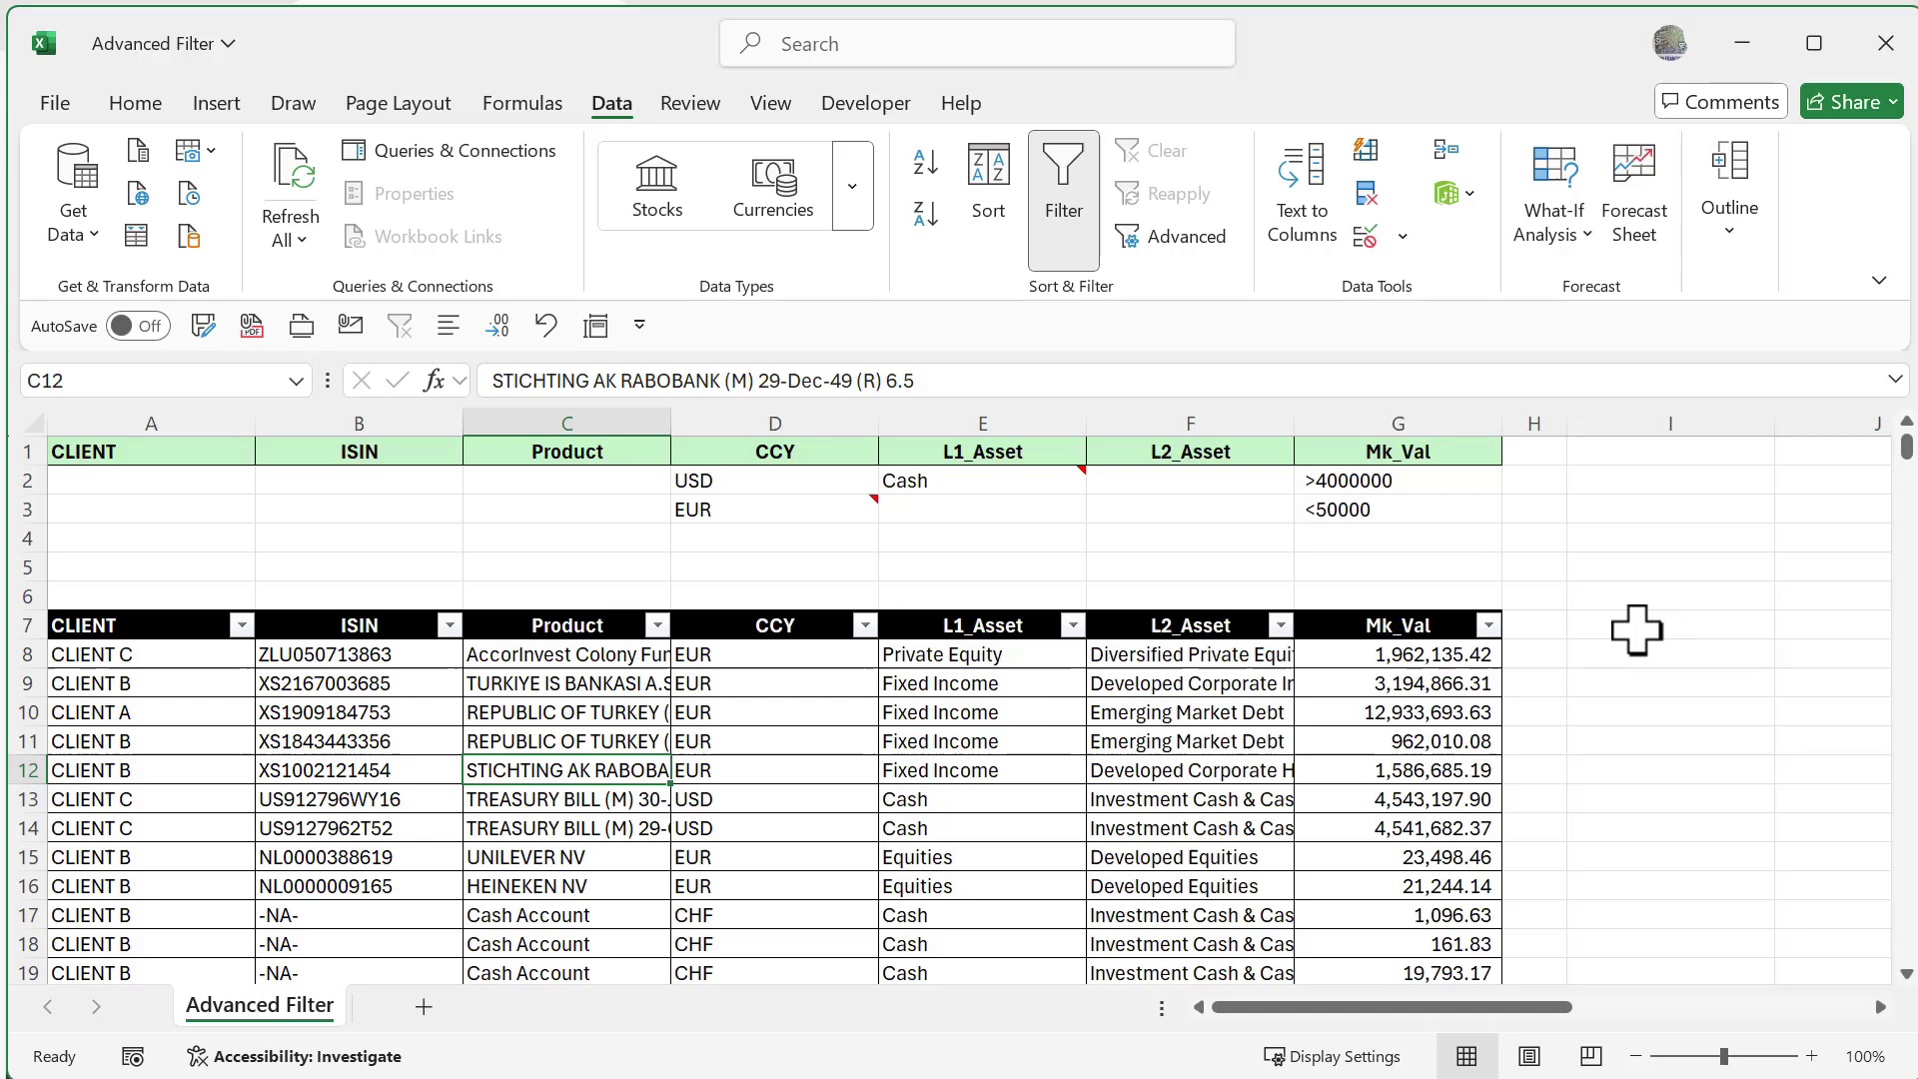
click(752, 740)
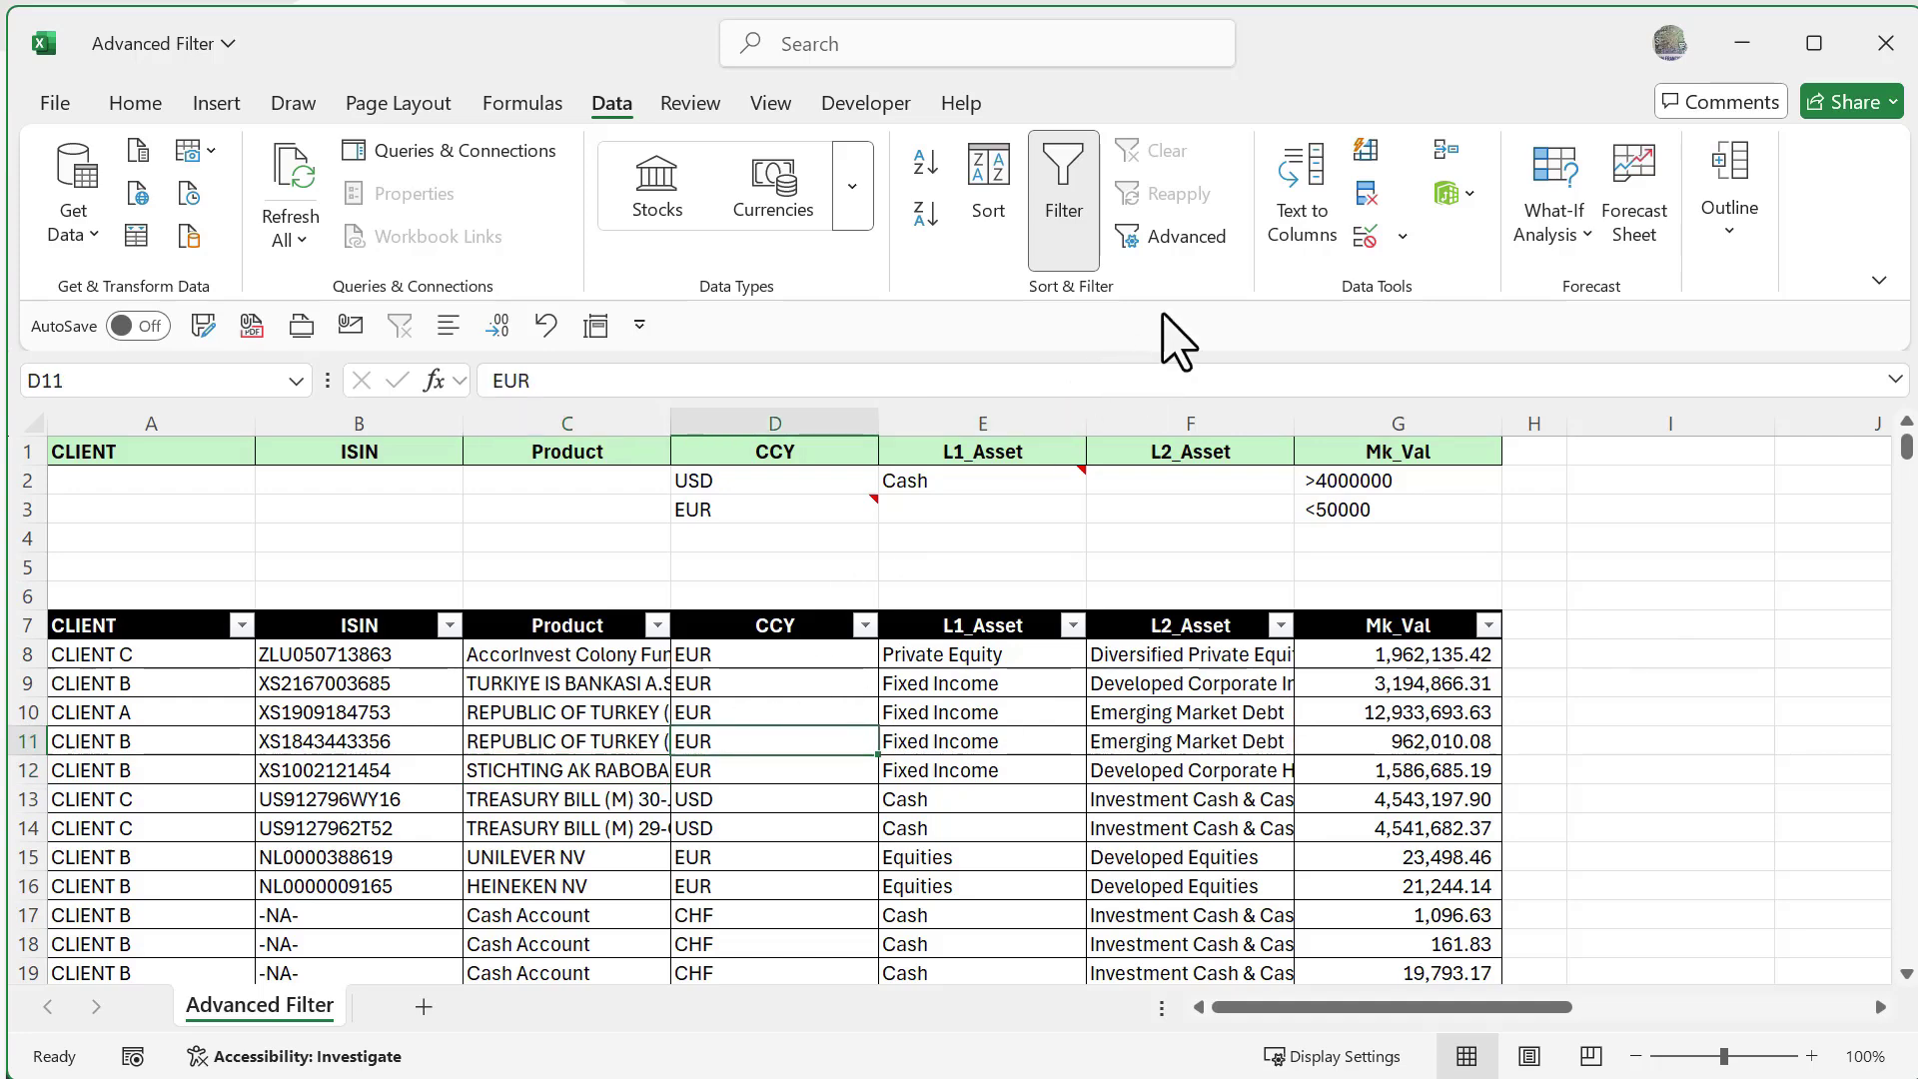
Step: Switch Advanced Filter to Copy to another location and reset the list range to A7:G65
click(1164, 242)
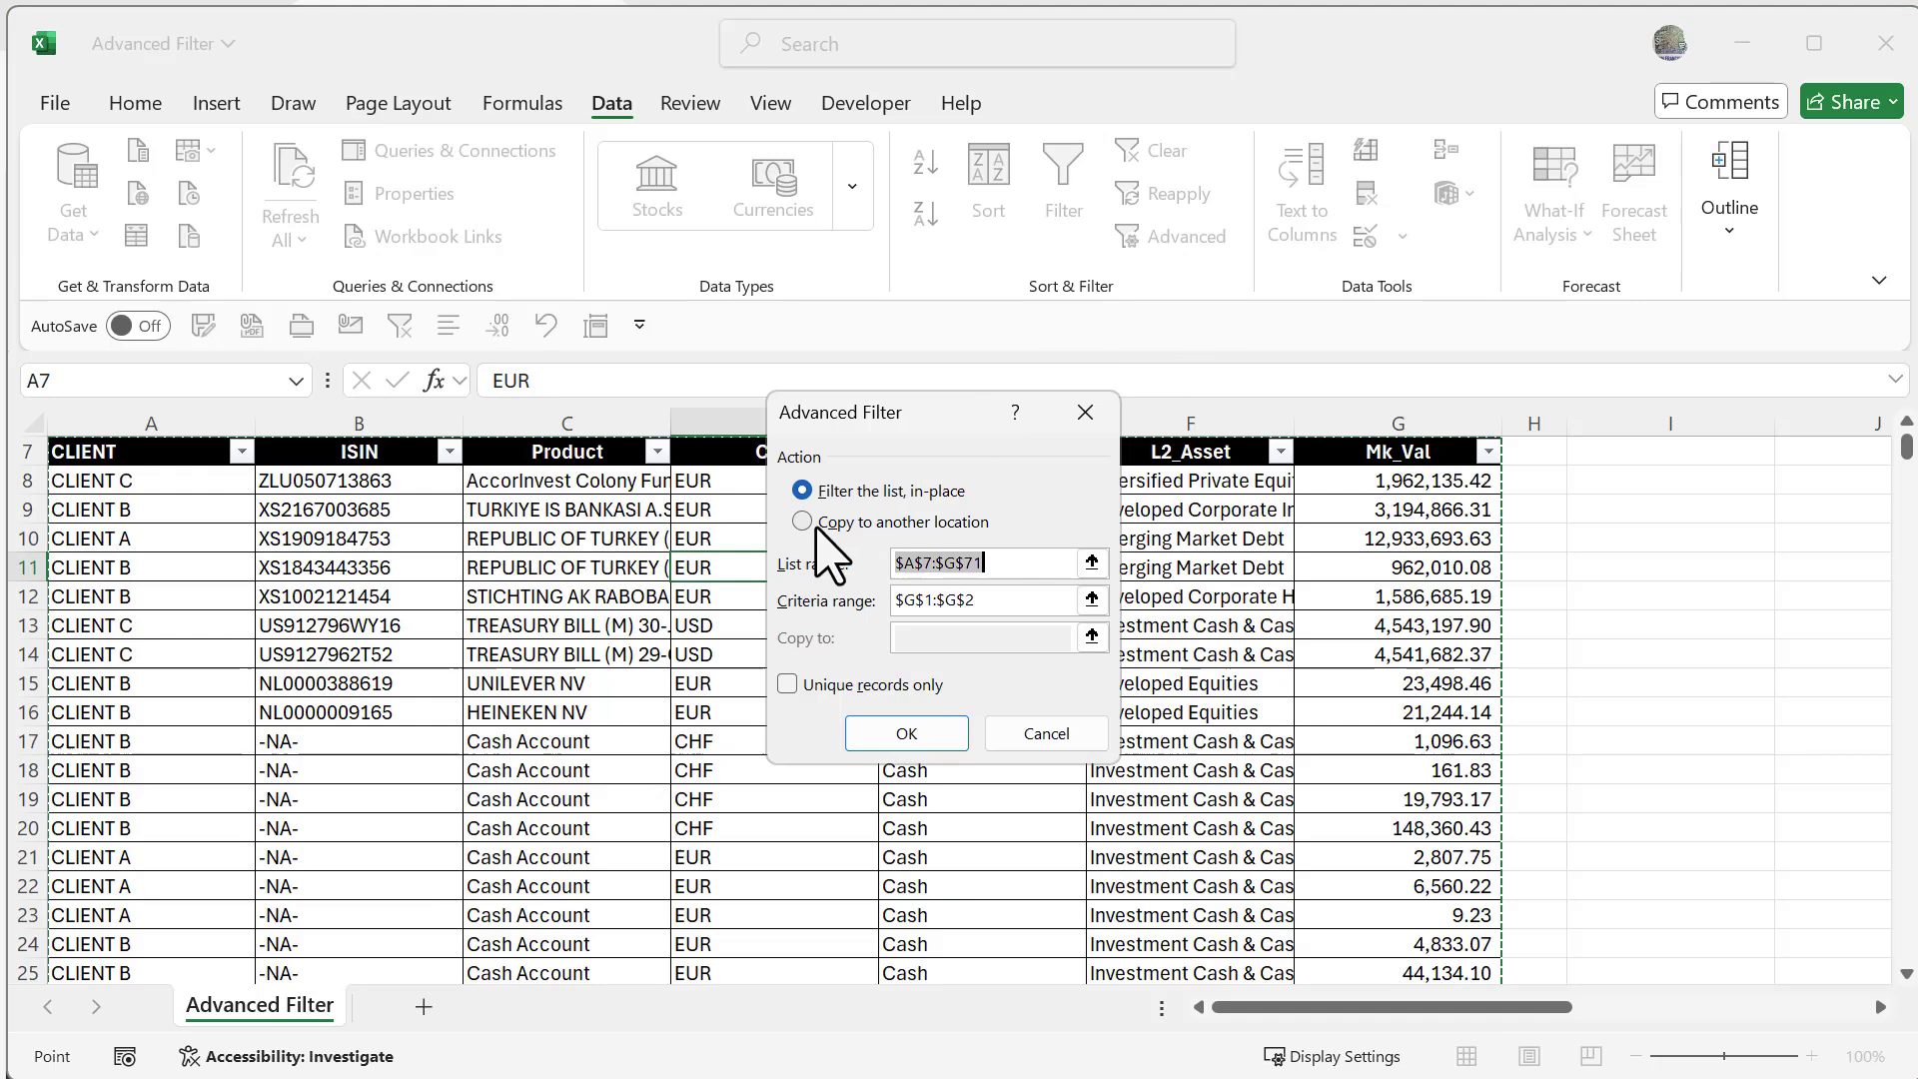
click(803, 523)
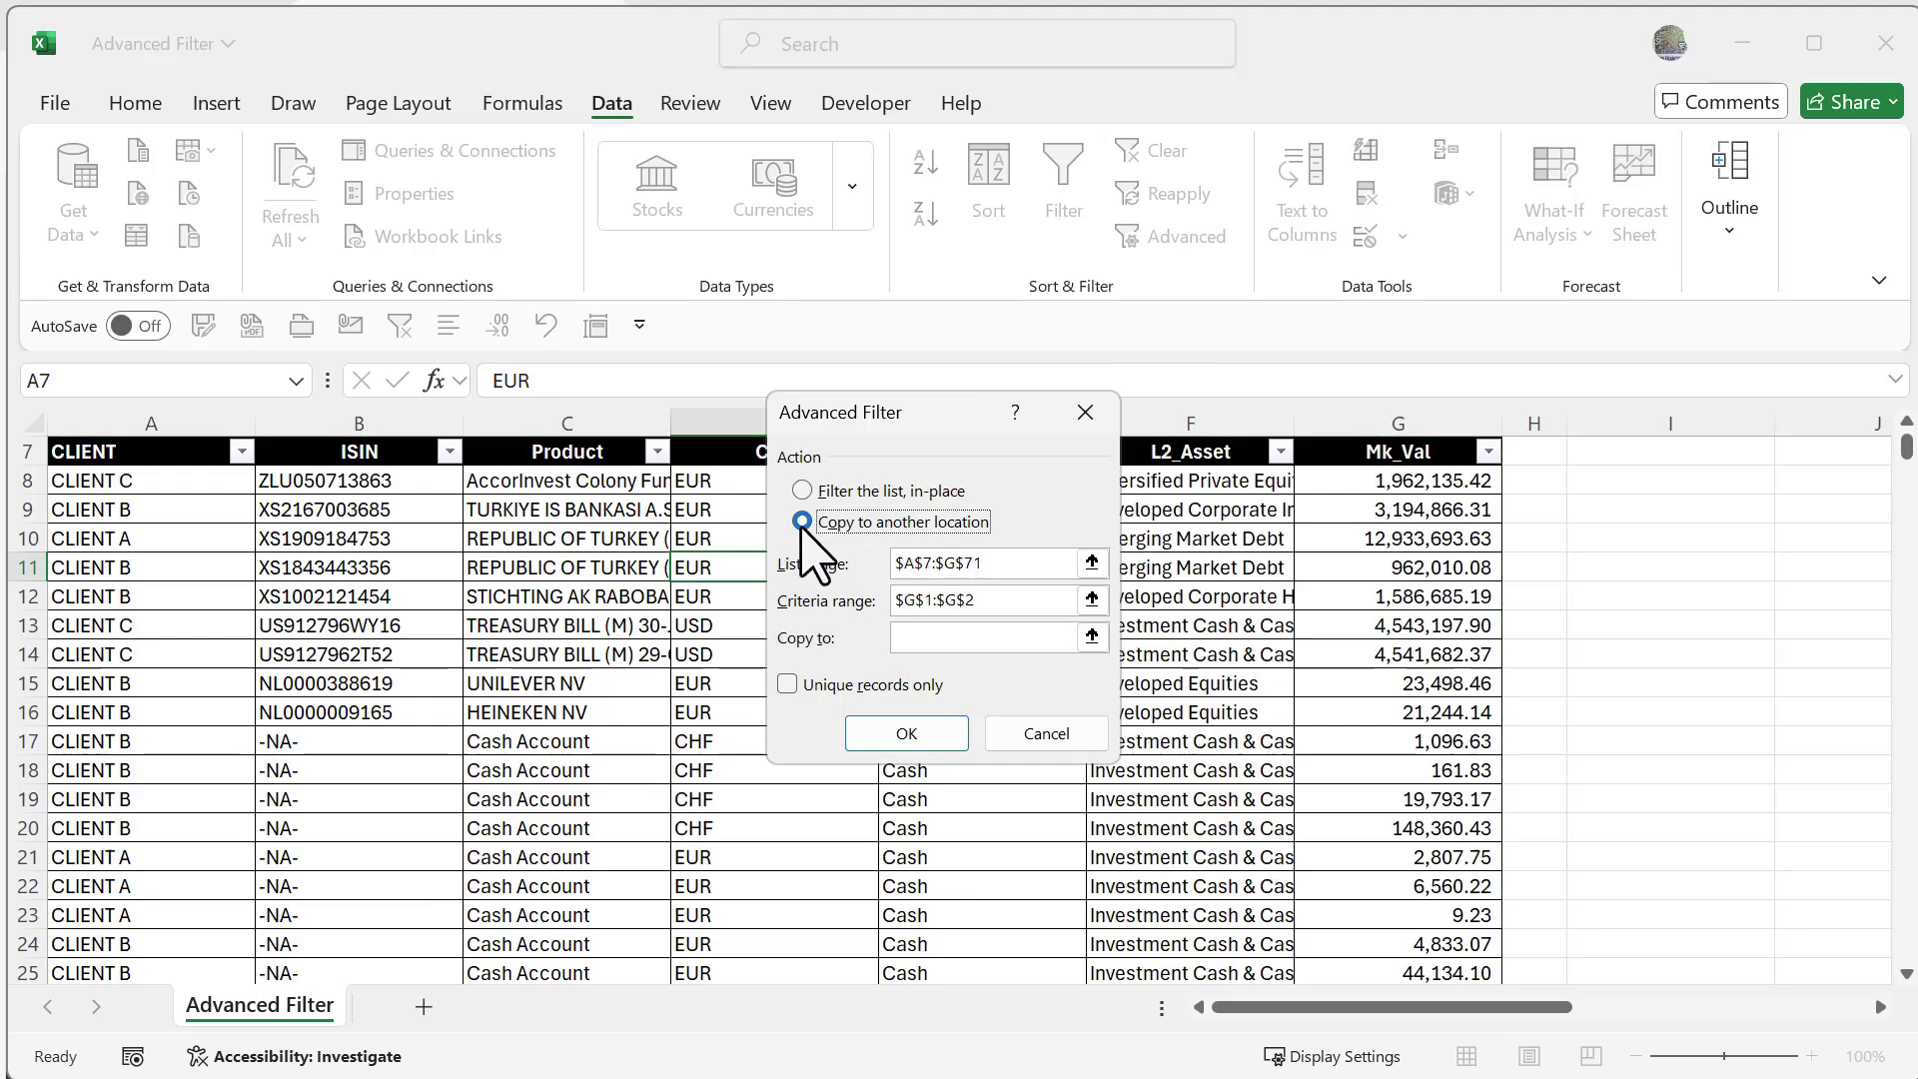
drag(981, 563, 817, 561)
key(Delete)
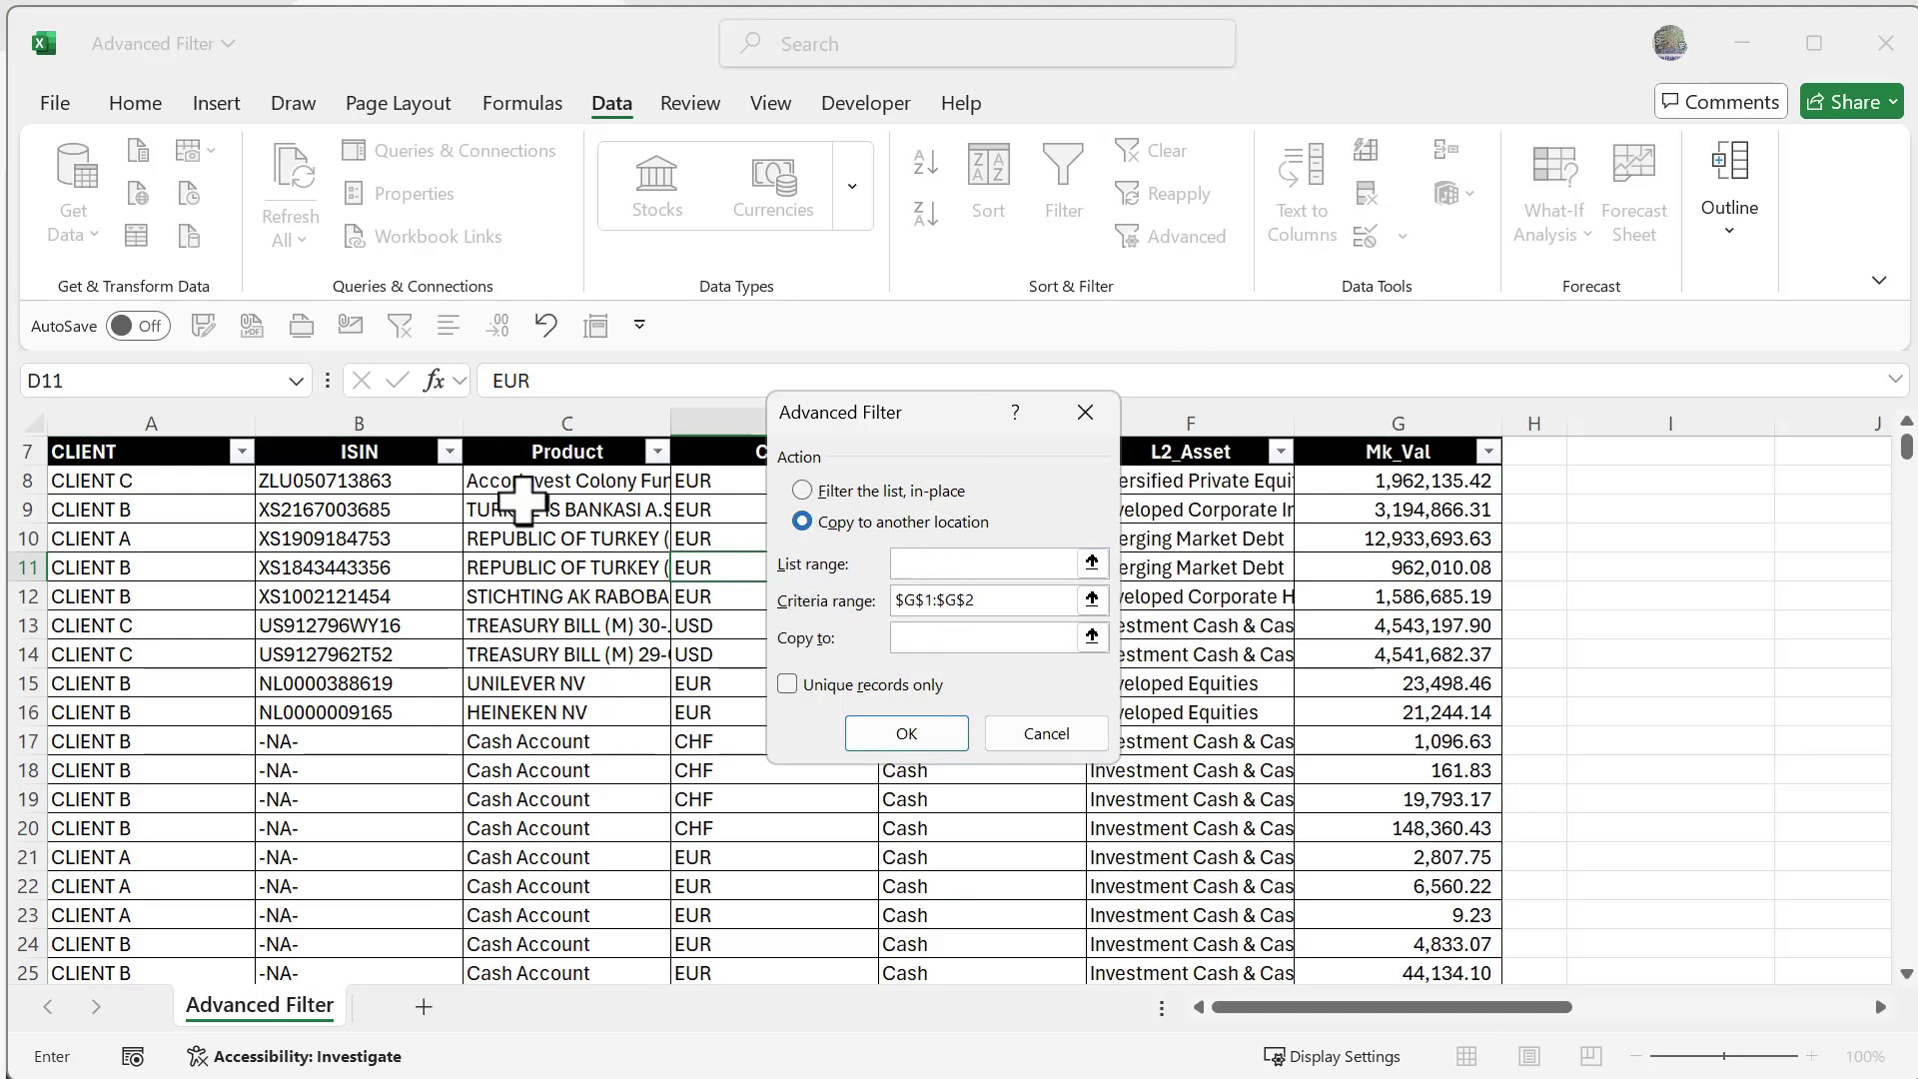
click(90, 460)
key(ctrl+shift+Down)
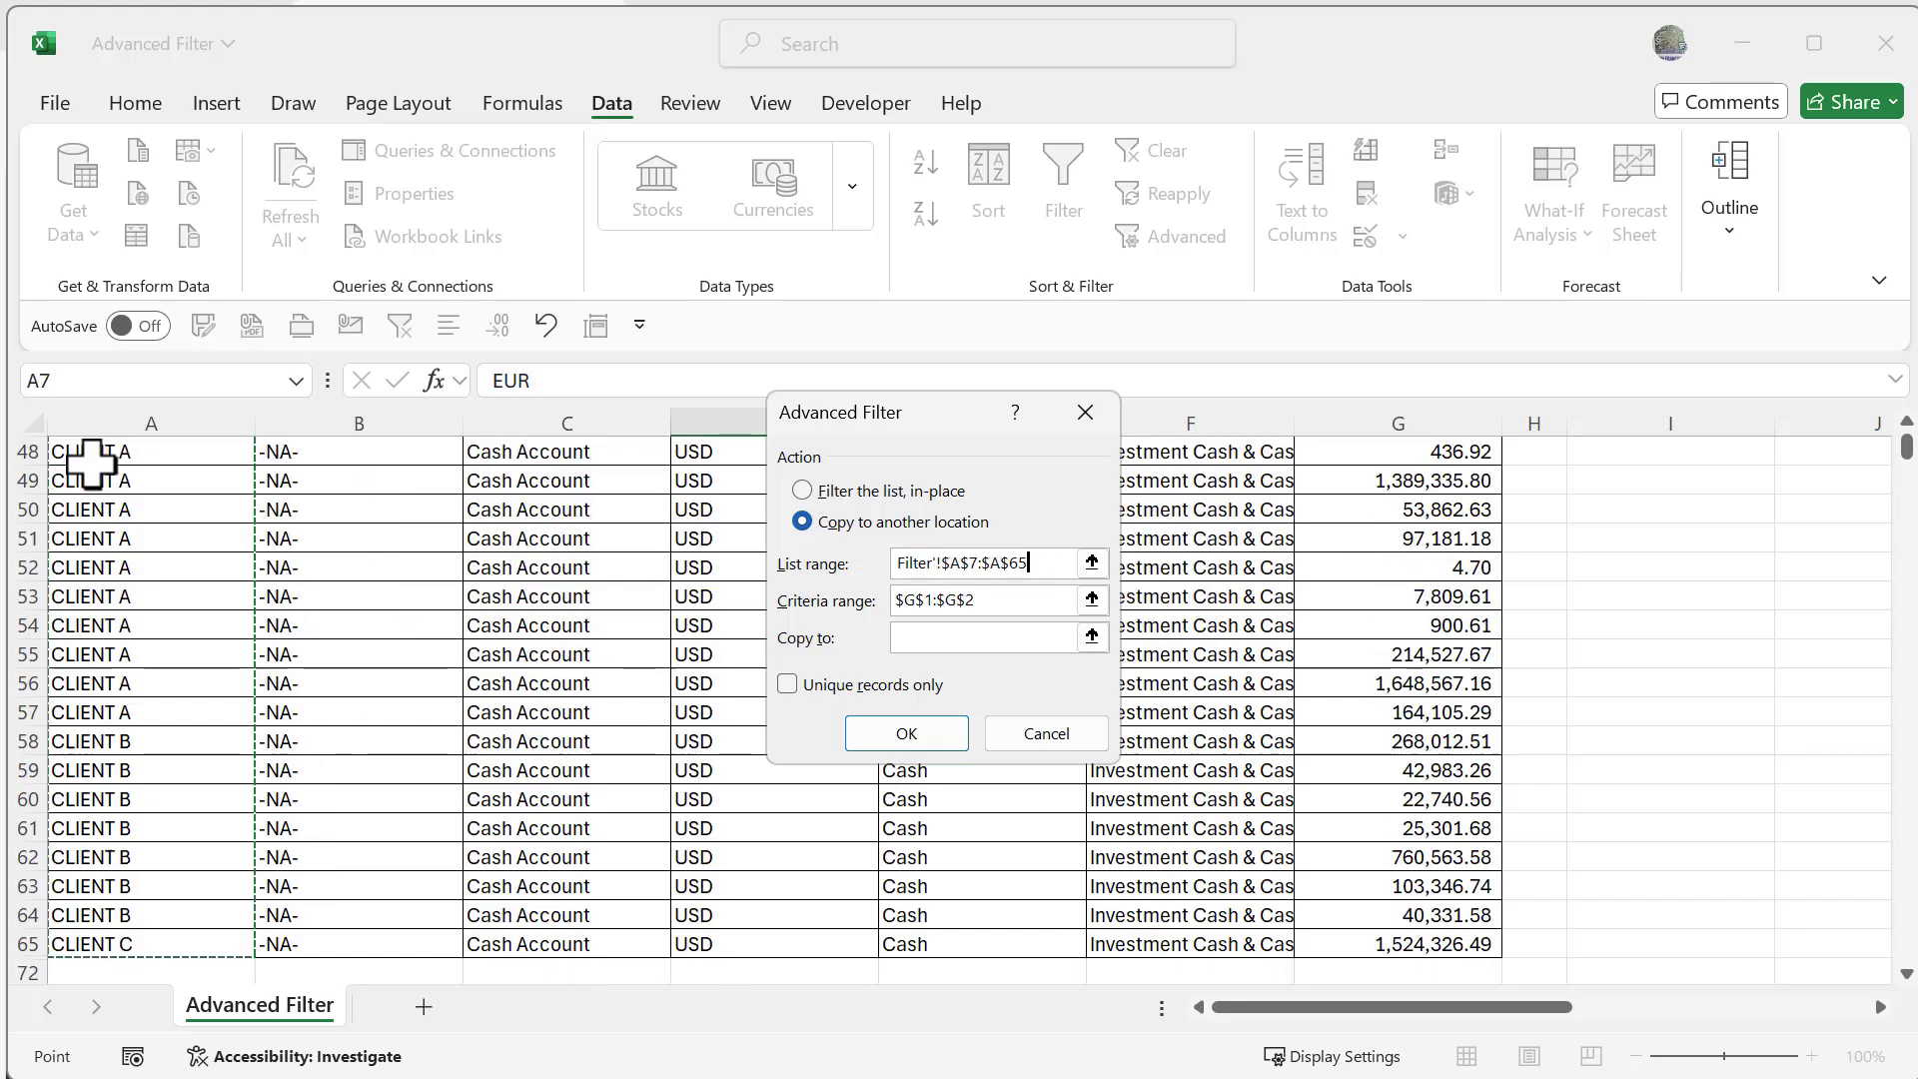
Step: Set criteria G1:G2 and destination I7, then copy the over-4000000 holdings there
drag(985, 601, 896, 603)
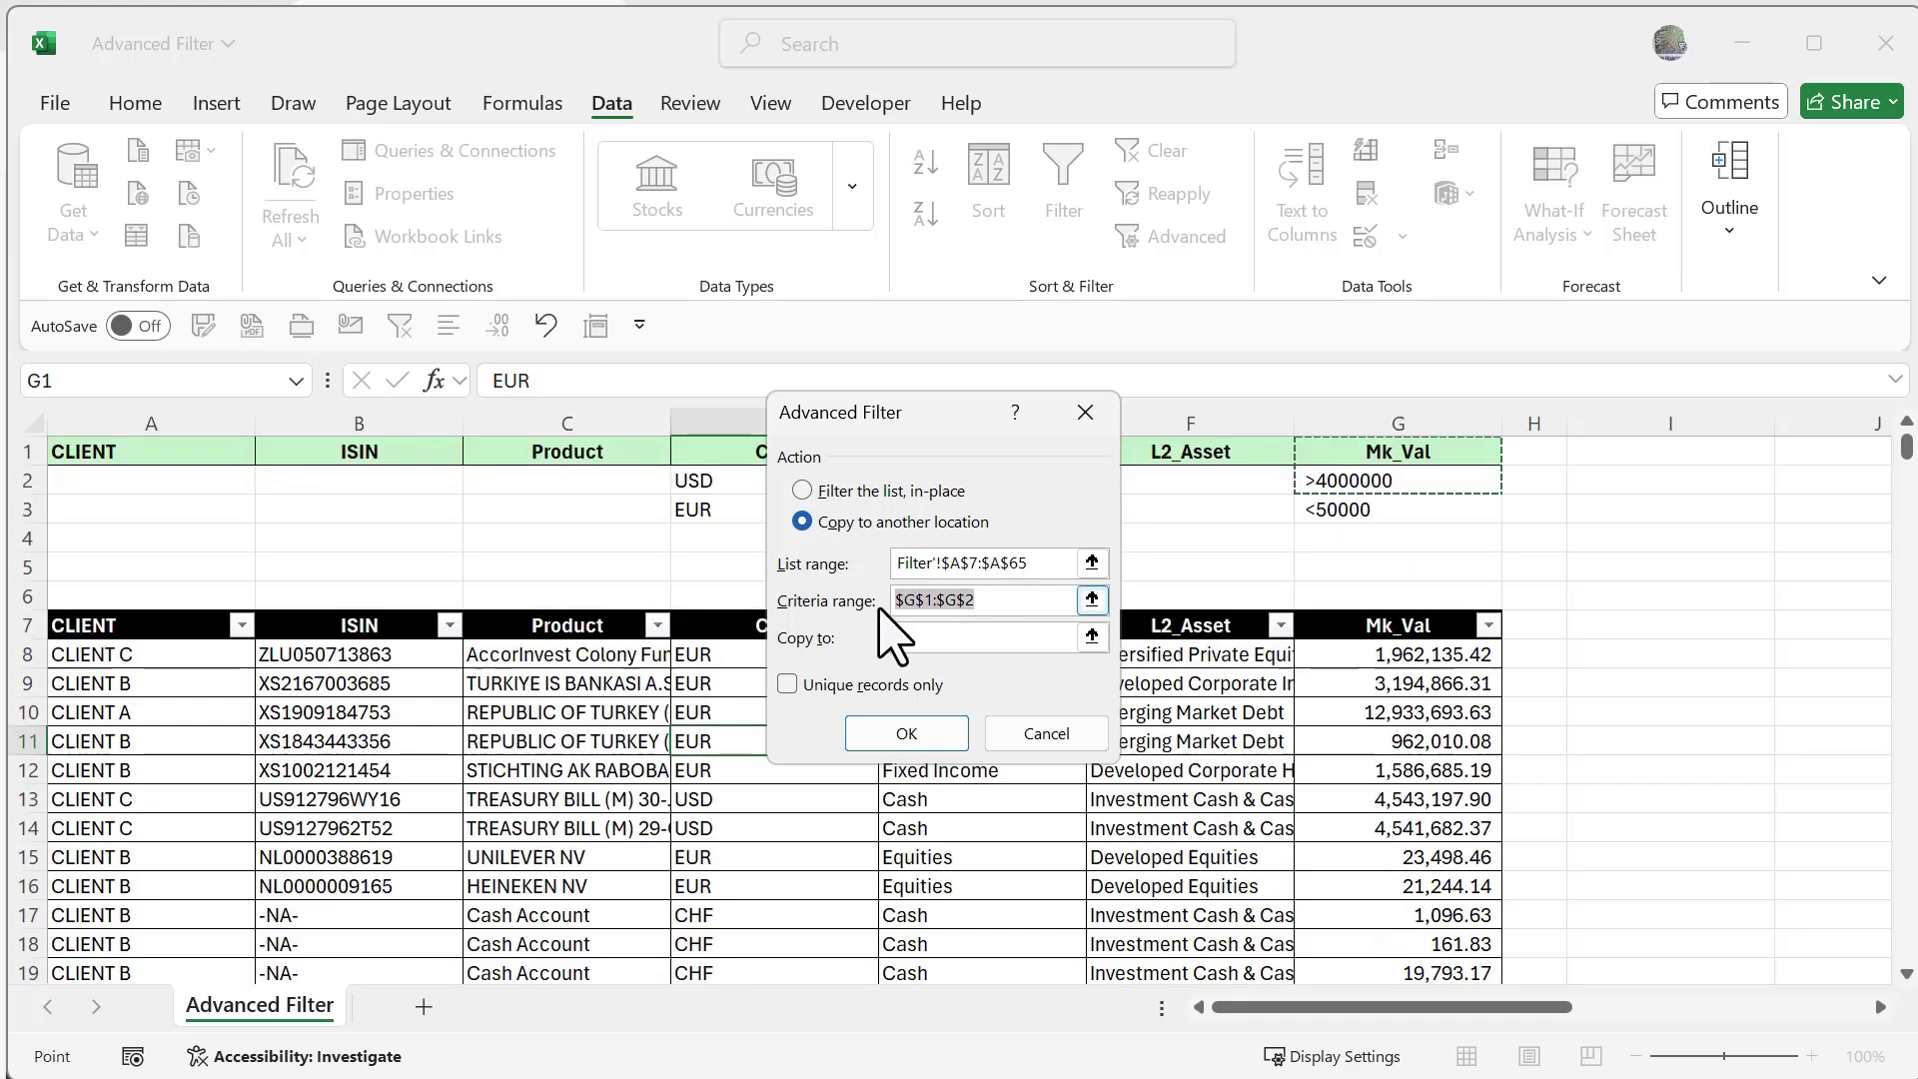
drag(1396, 458, 1395, 485)
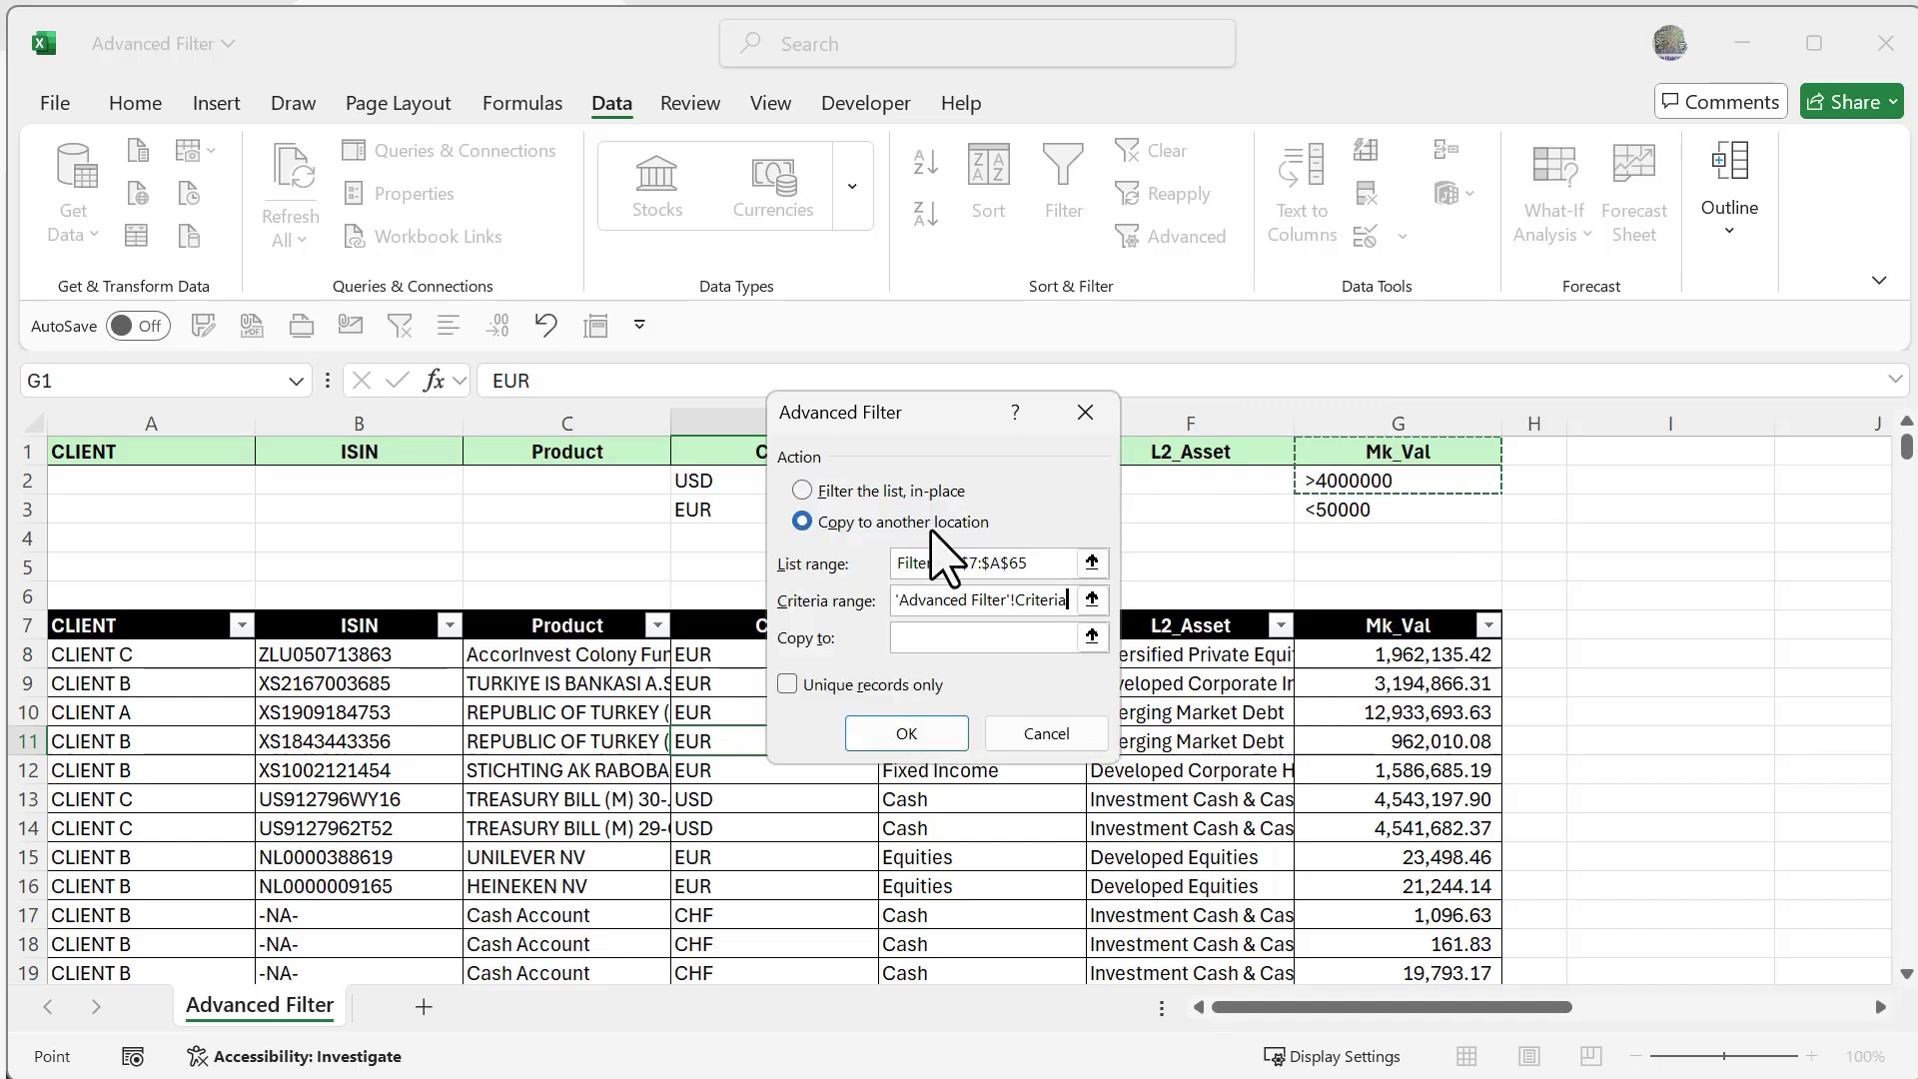
click(933, 640)
click(921, 640)
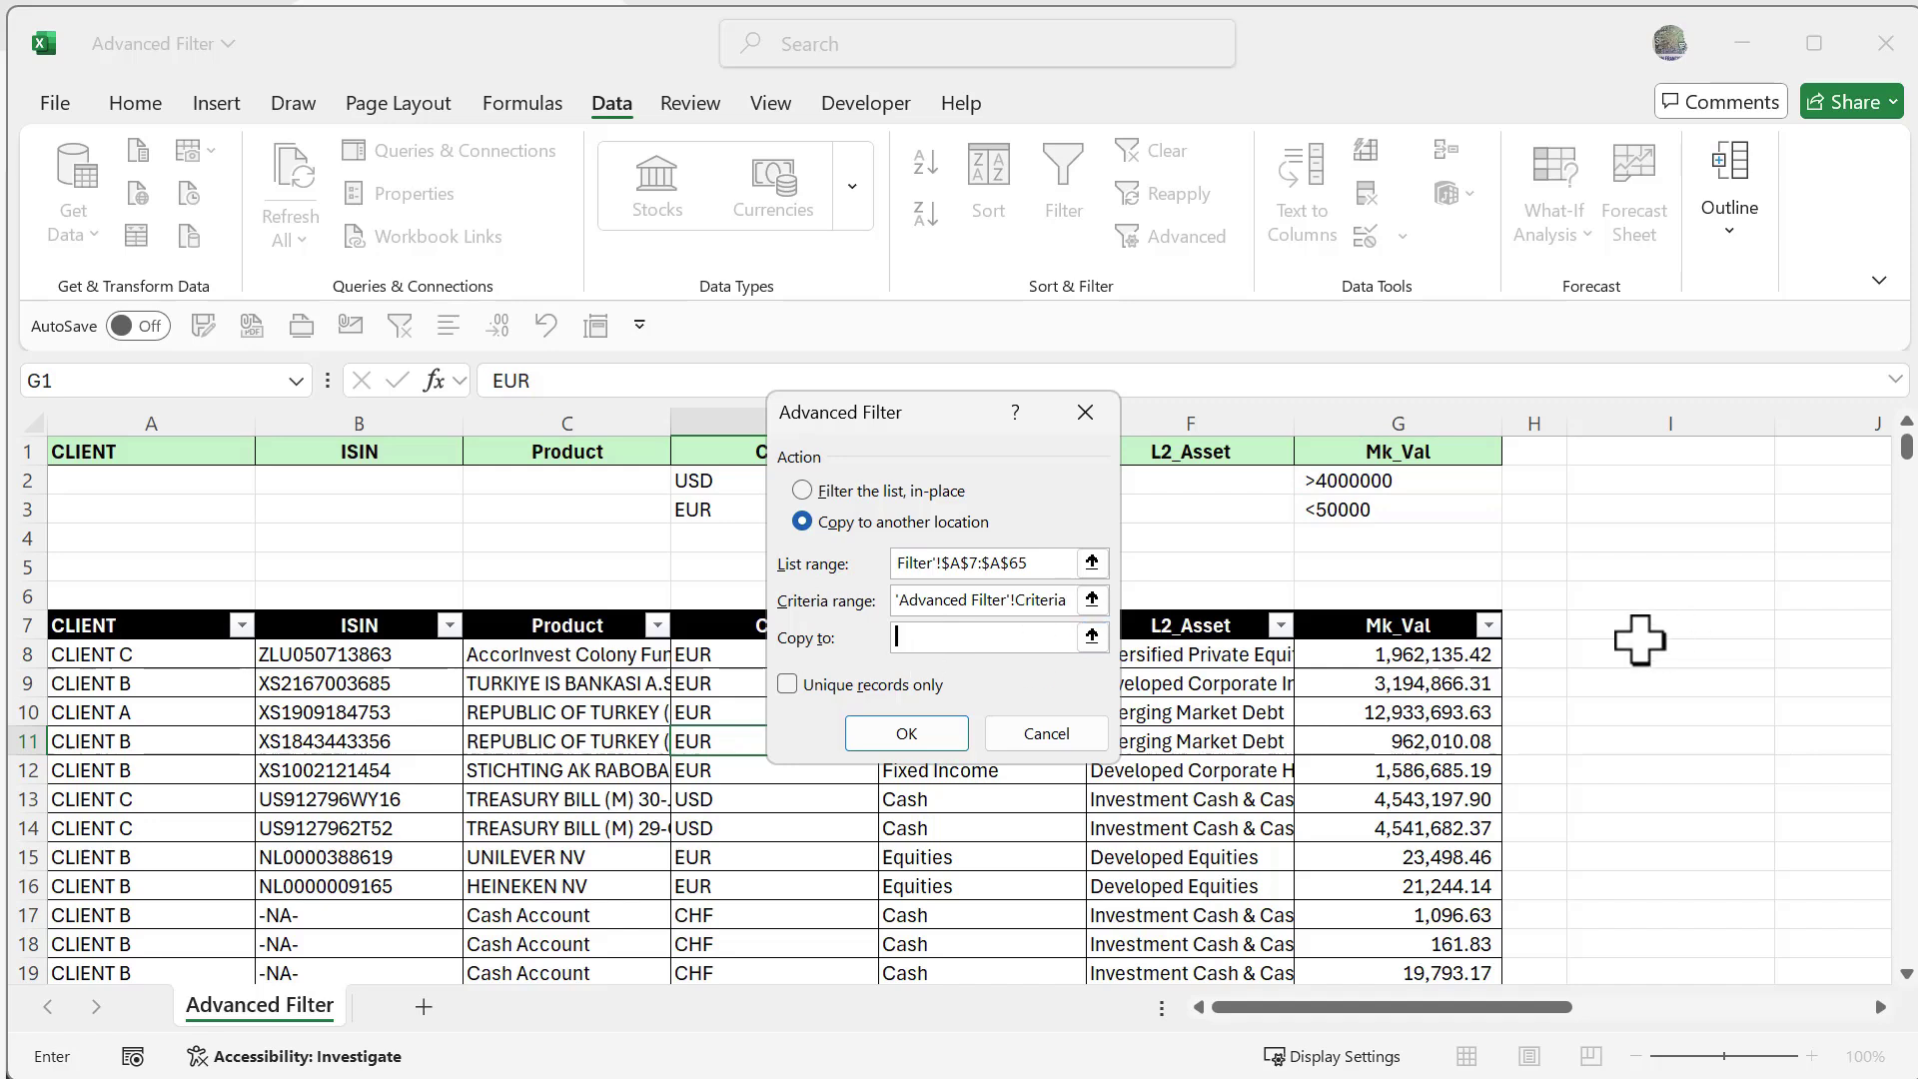
click(1619, 625)
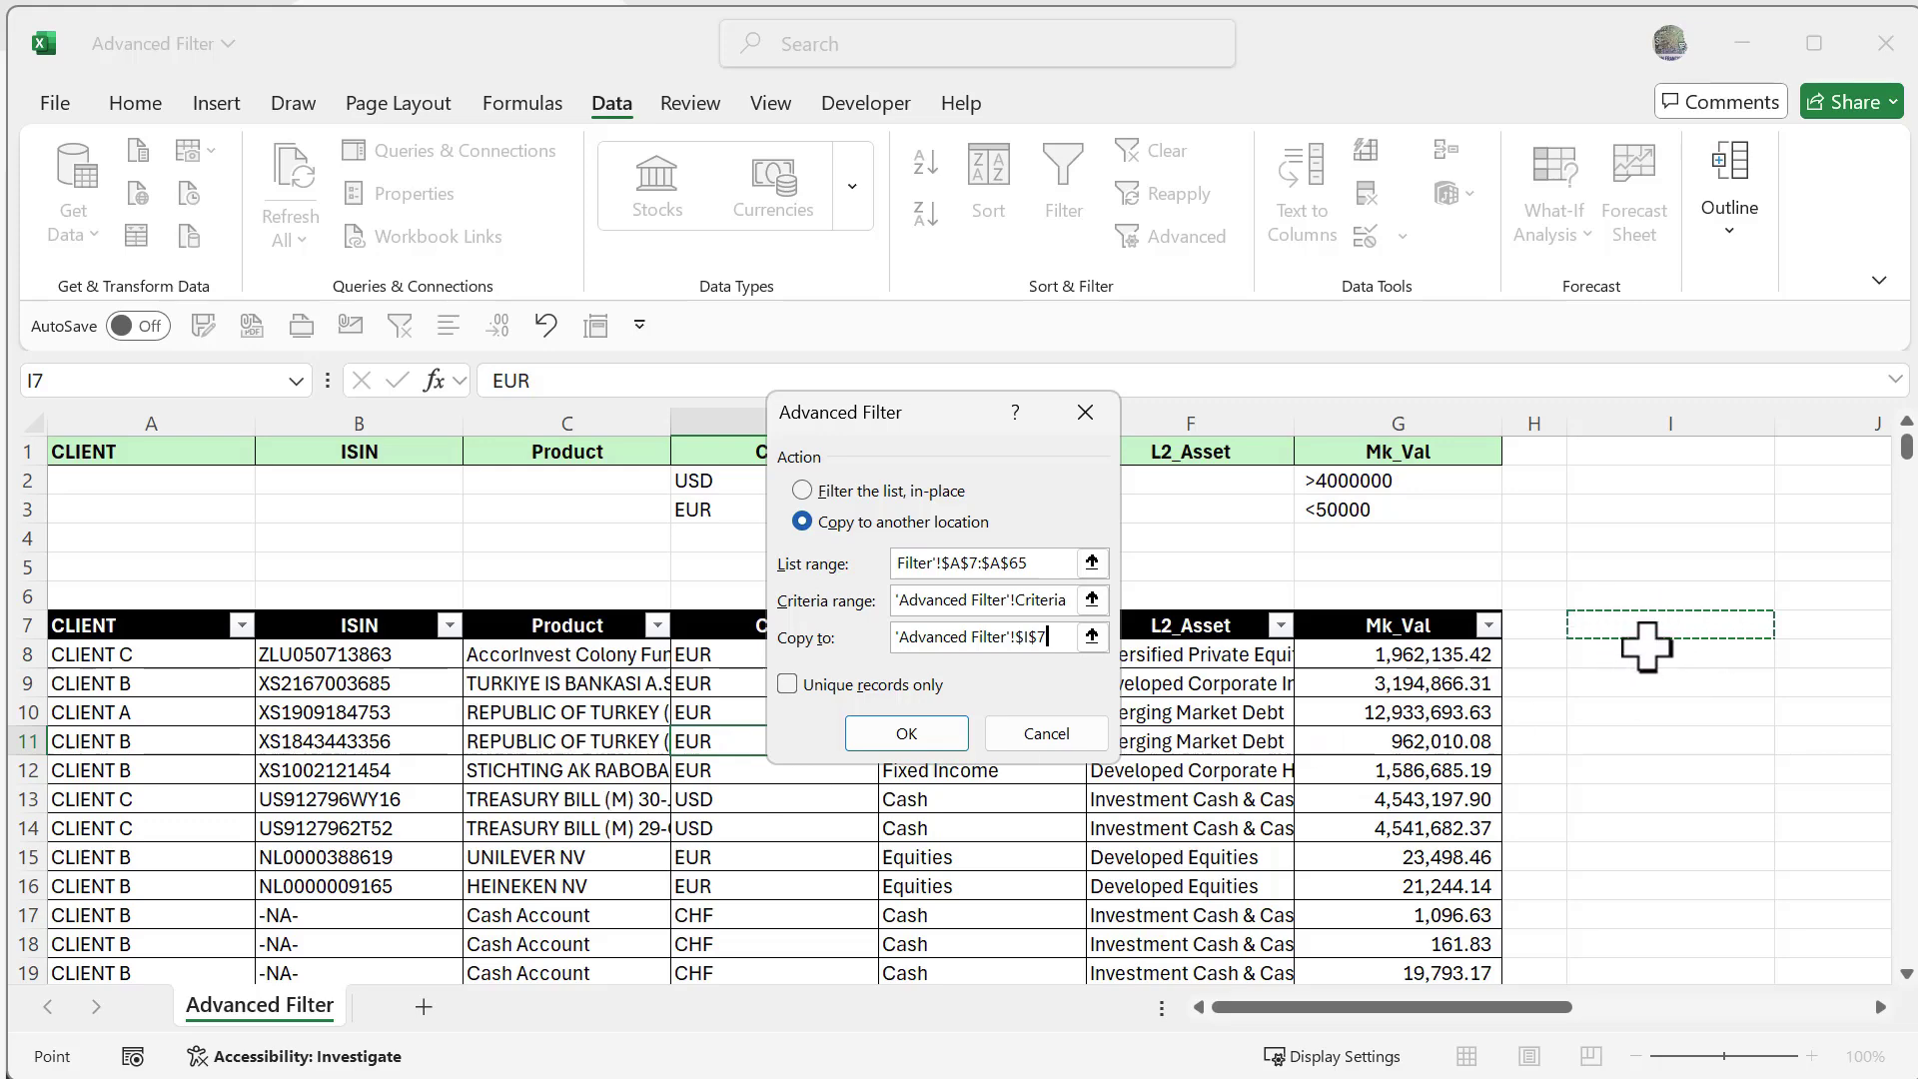
click(902, 737)
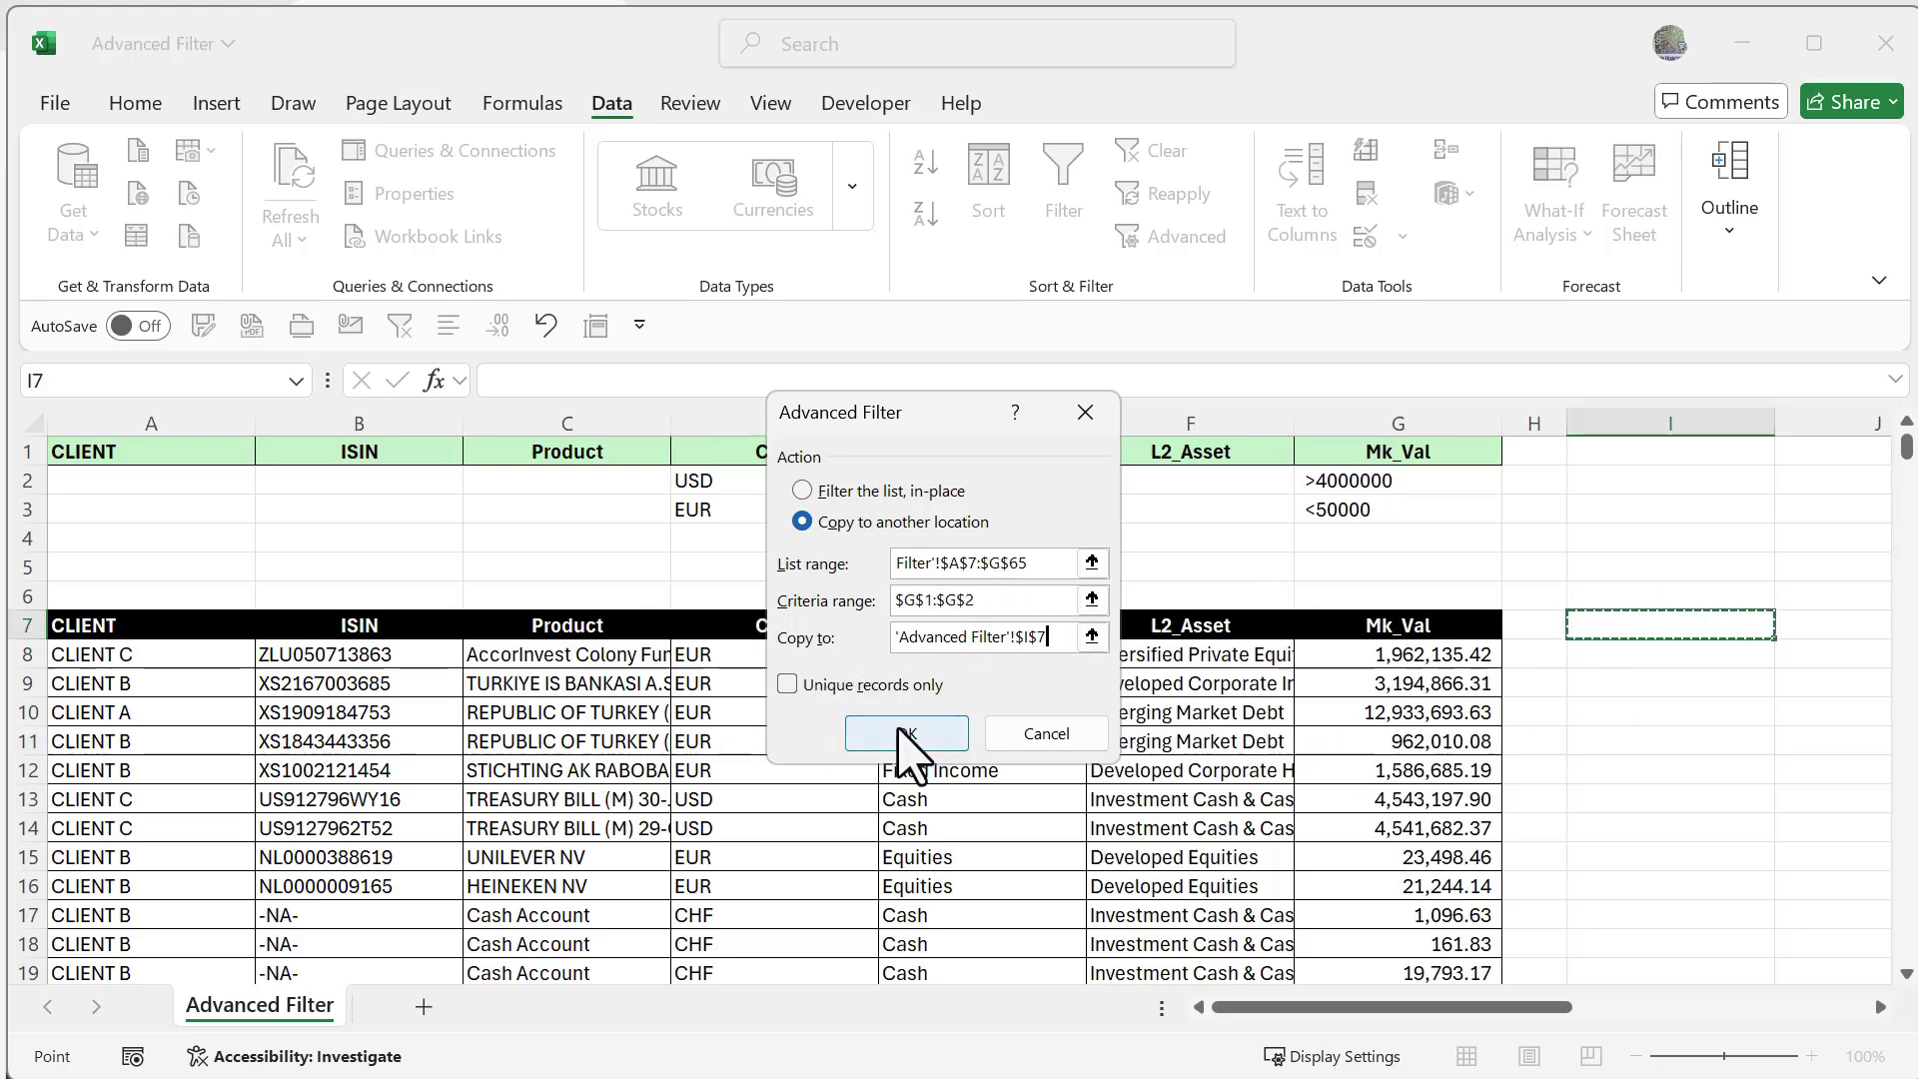
scroll(849, 744, right, 5)
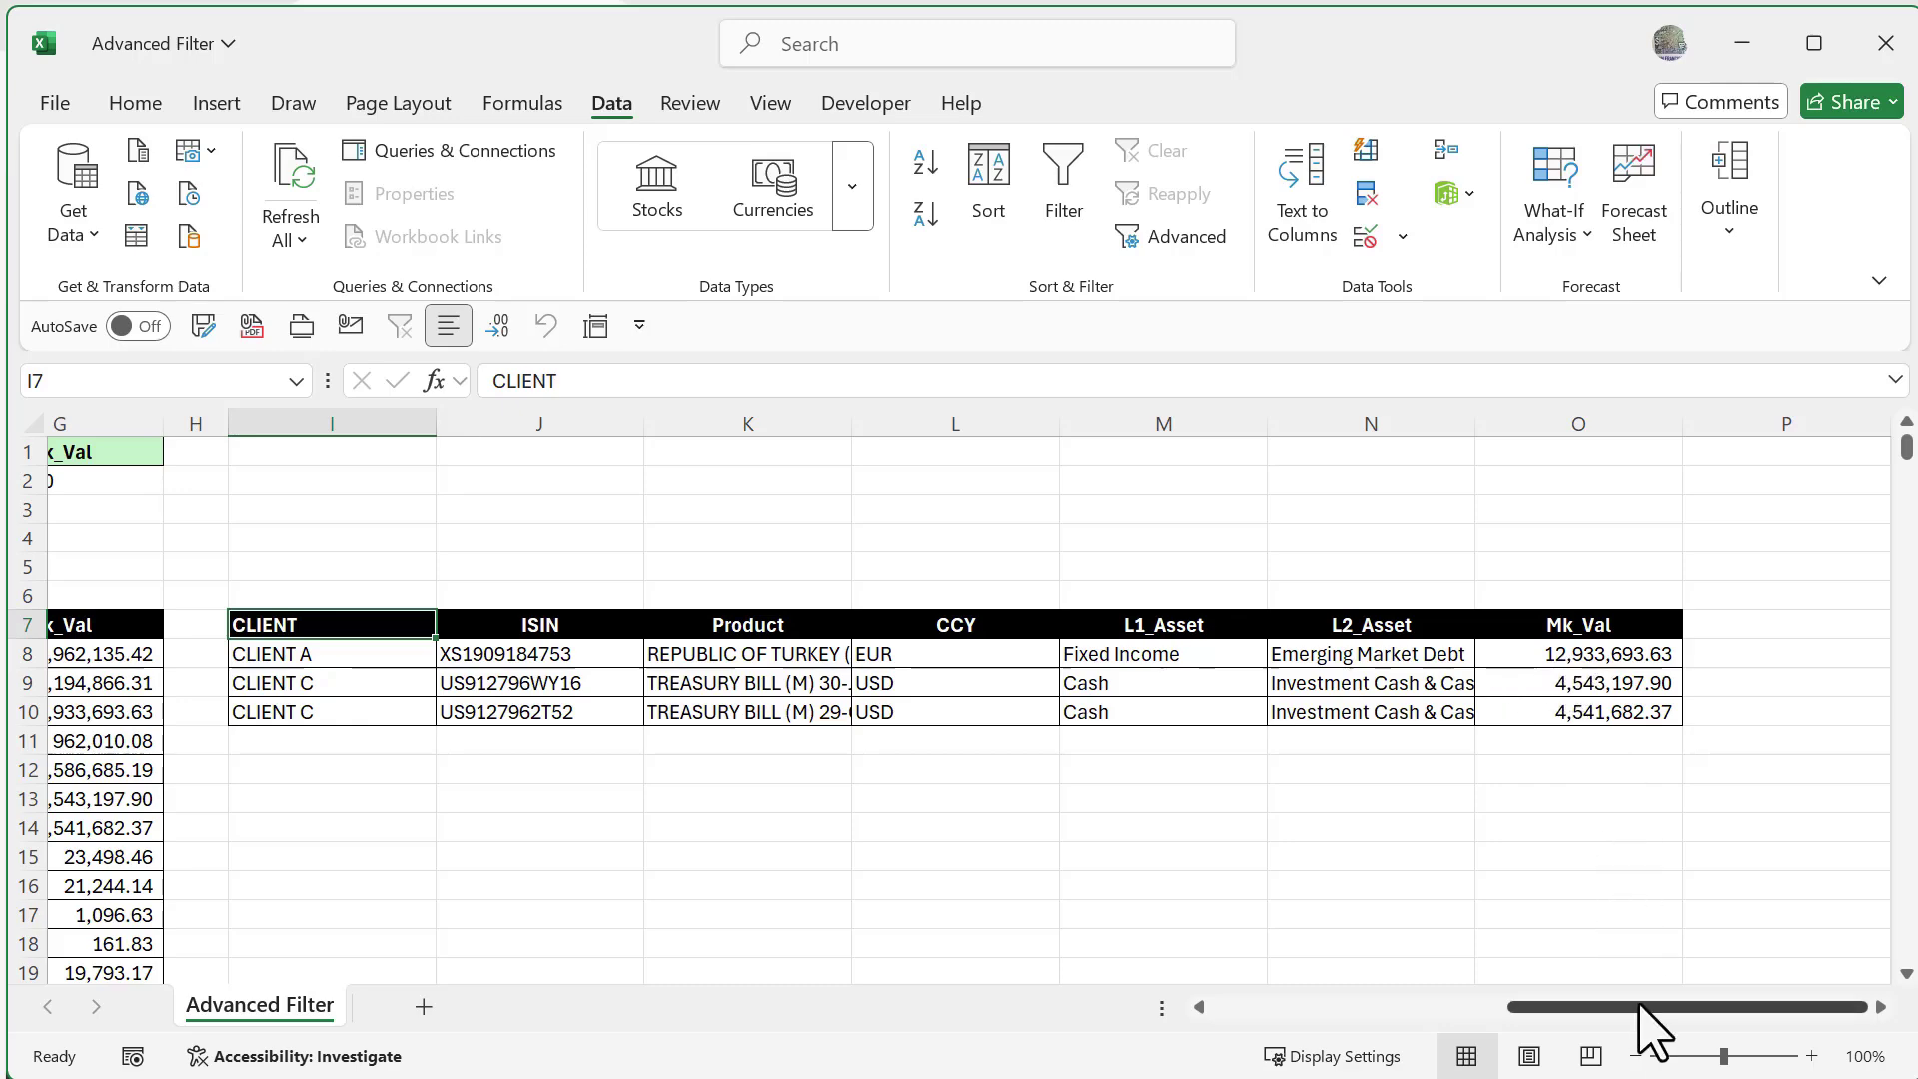
drag(1641, 1006, 1100, 1053)
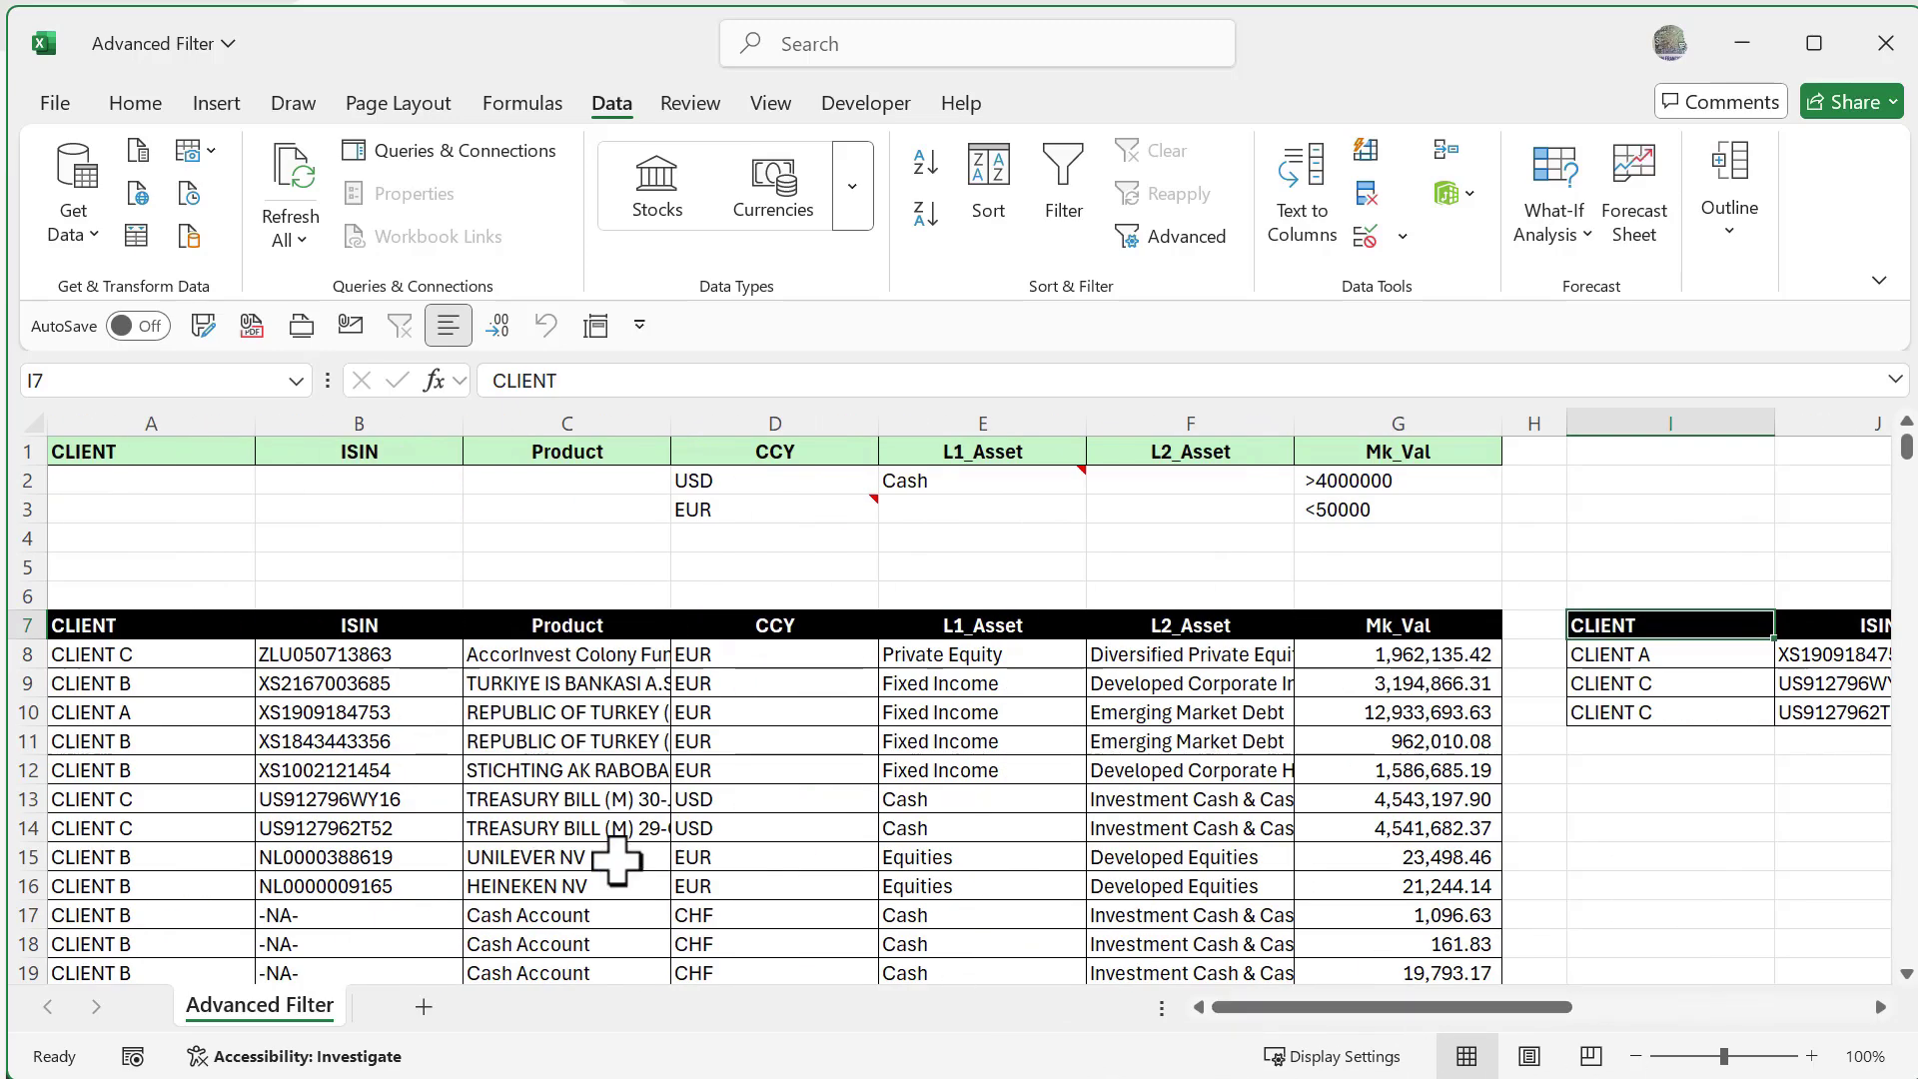
click(800, 752)
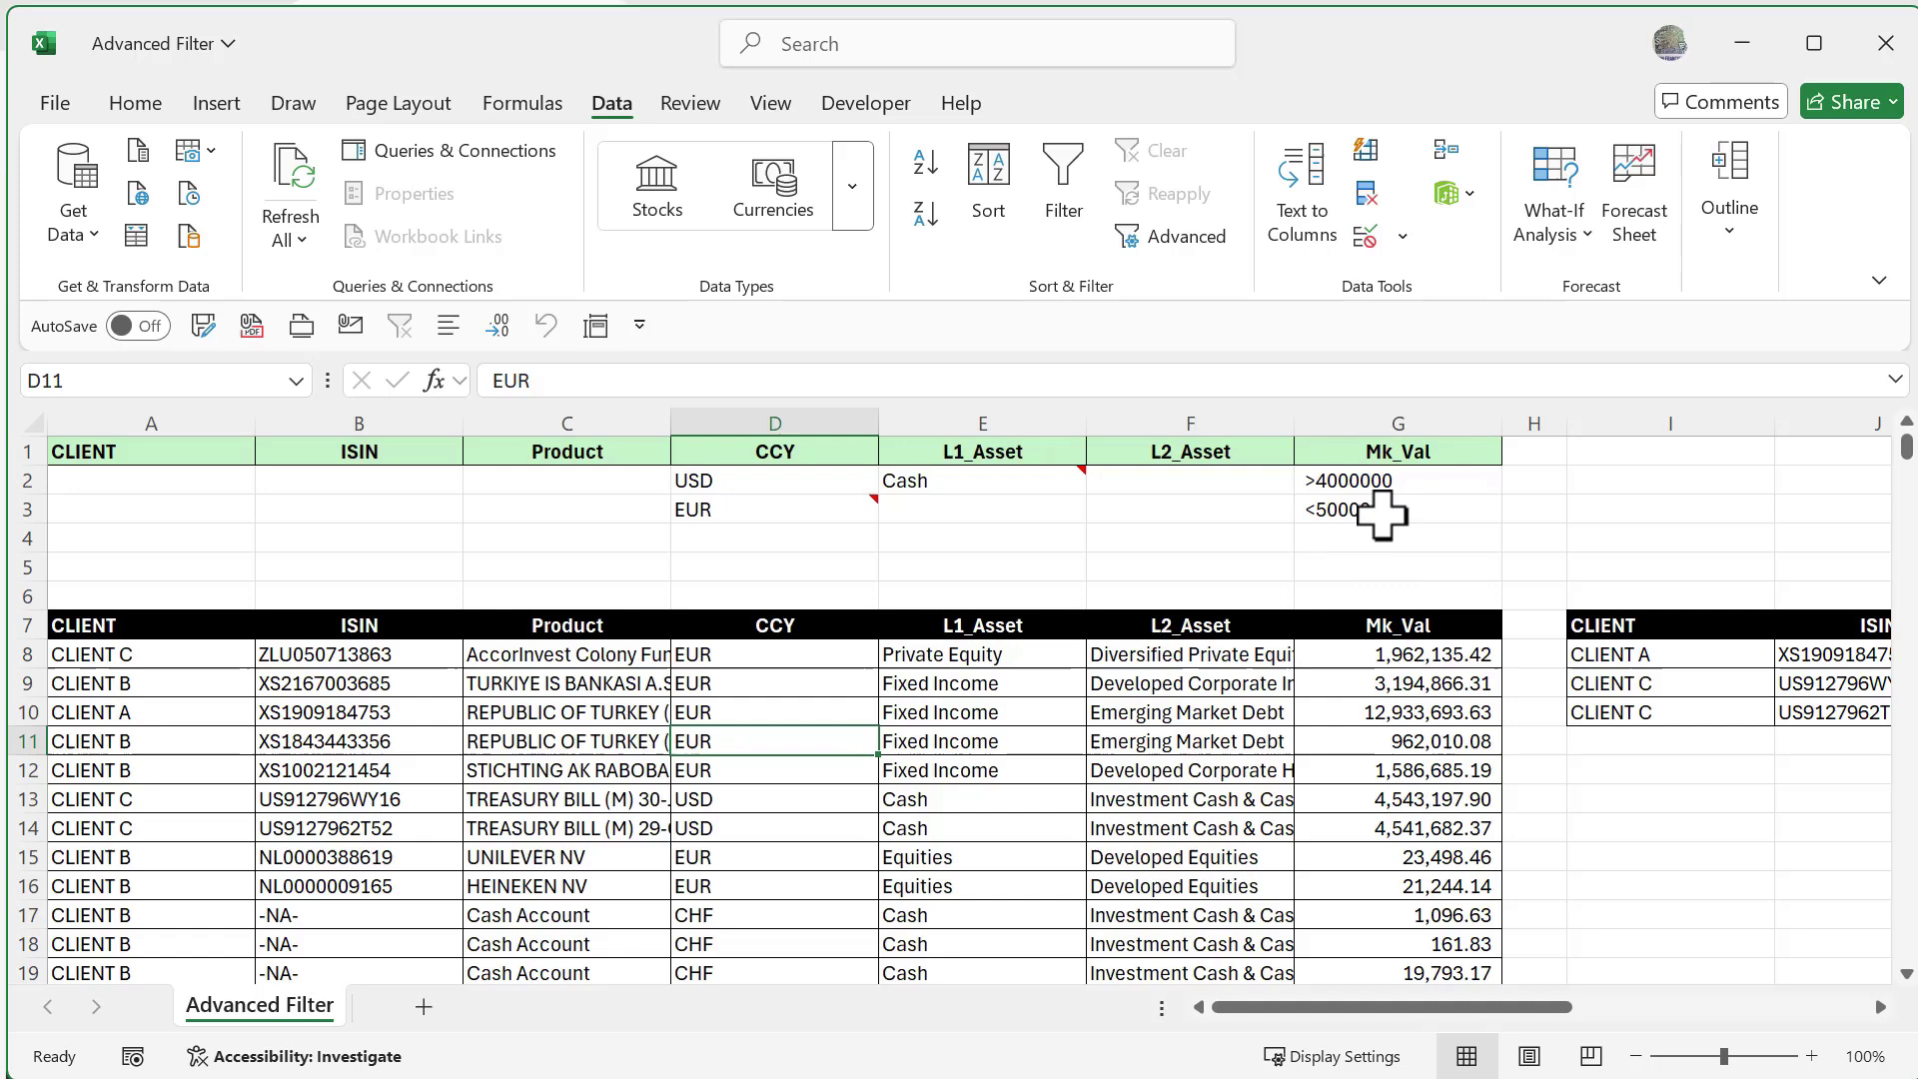
click(900, 795)
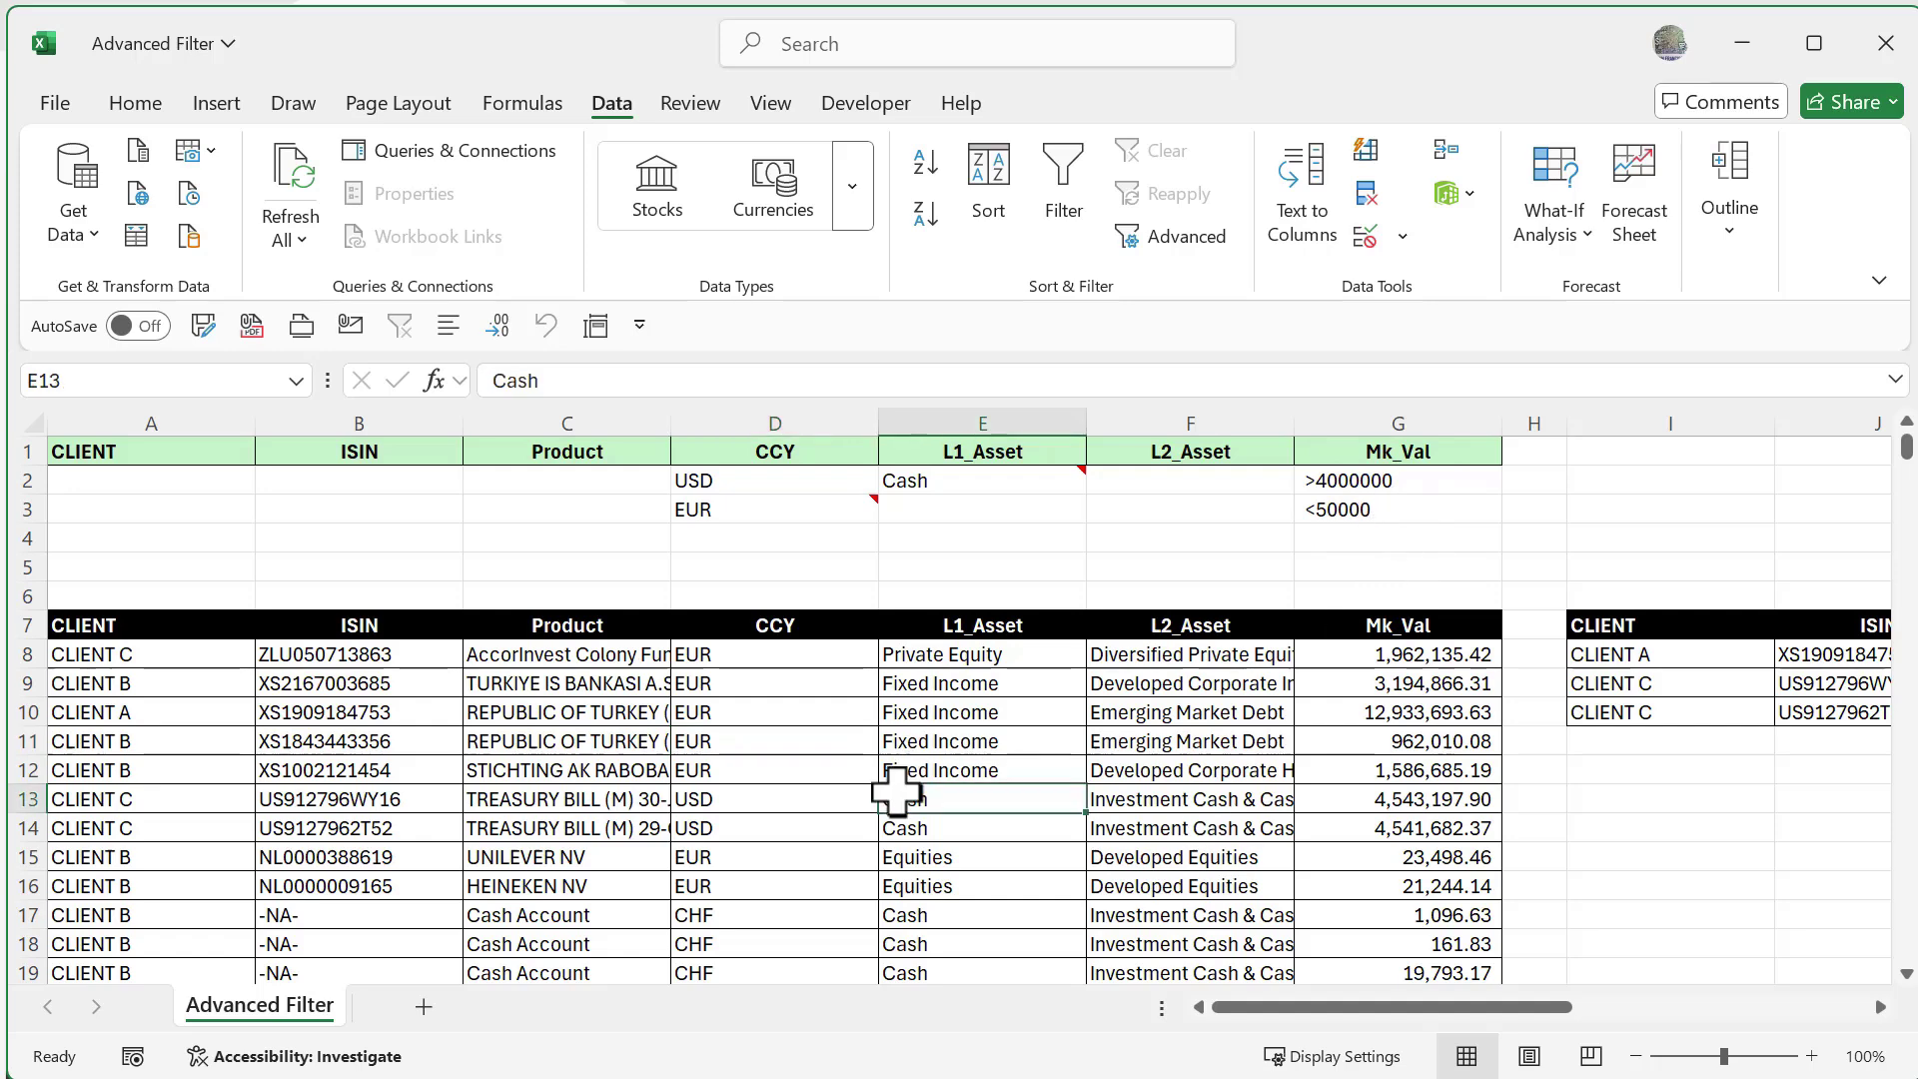
Step: Reopen Advanced Filter and extend the criteria range to G1:G3 covering >4000000 and <50000
click(1160, 244)
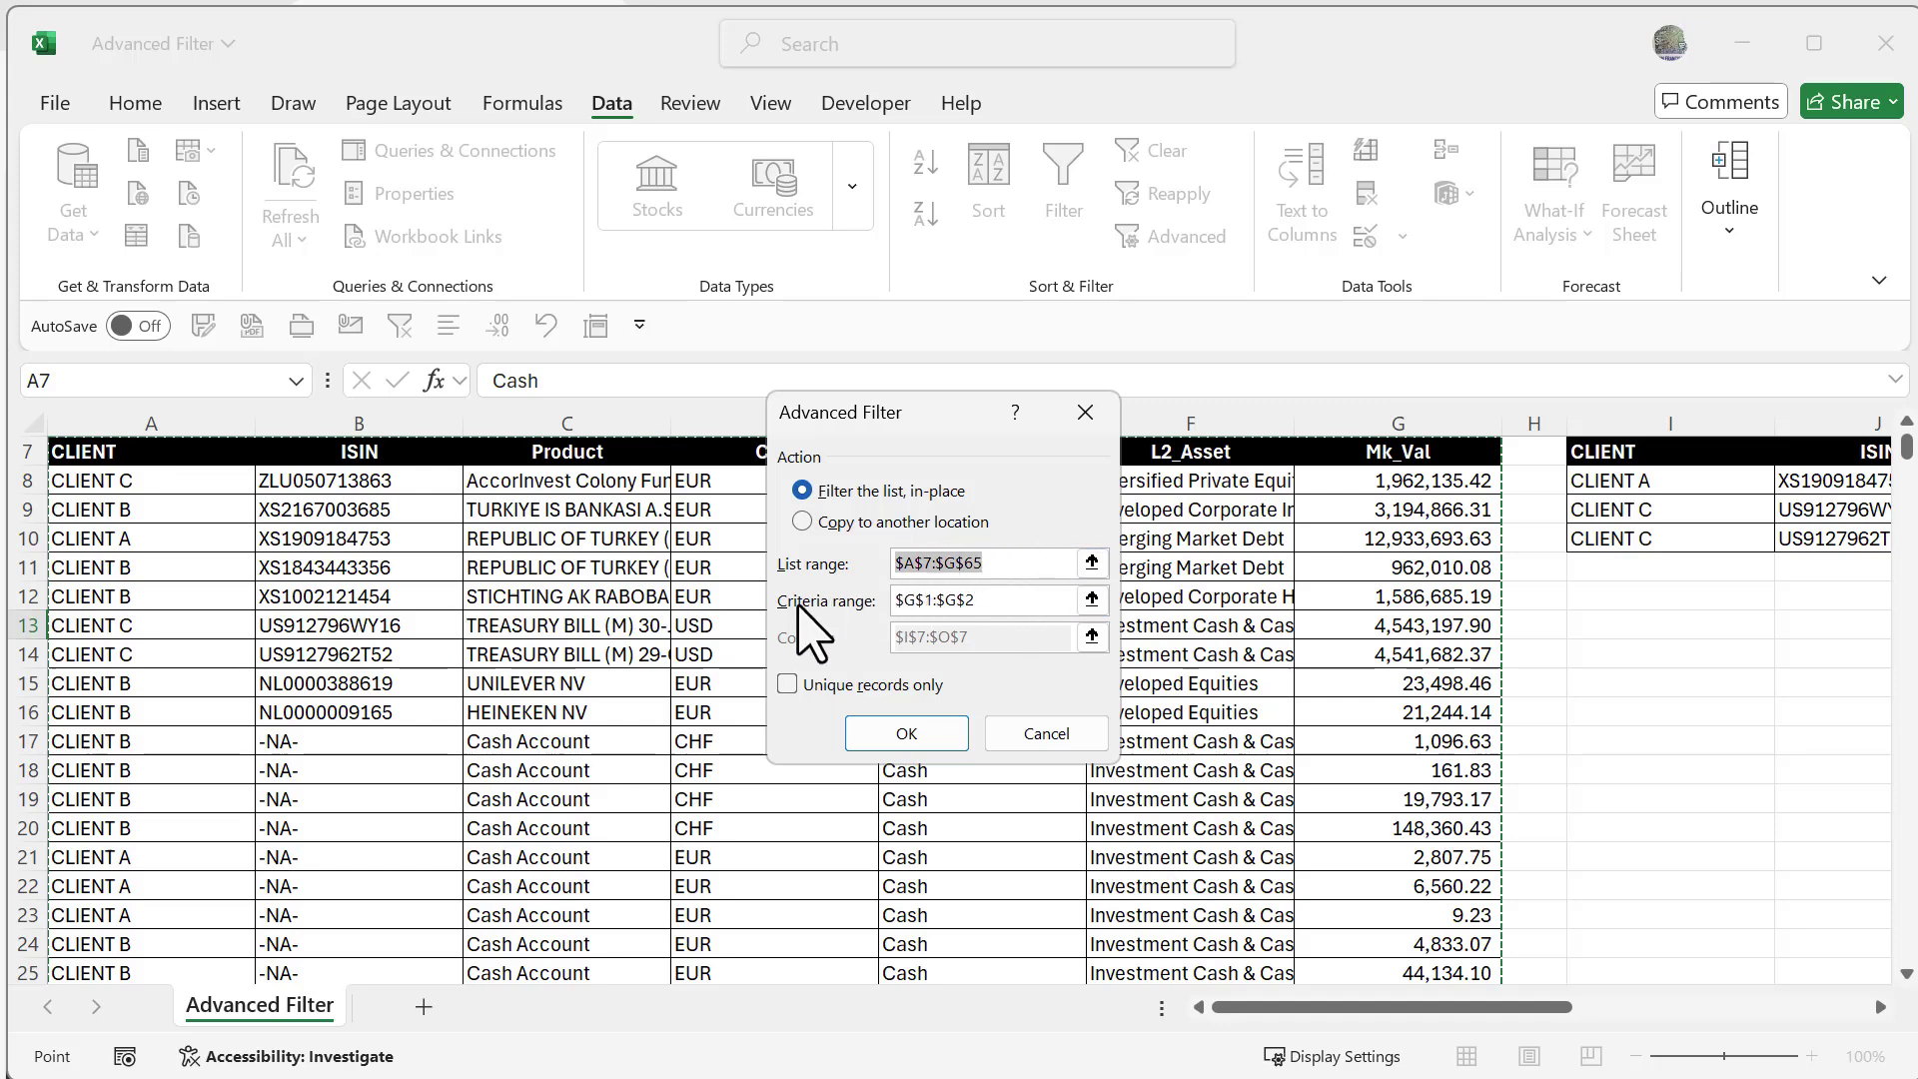
click(1017, 603)
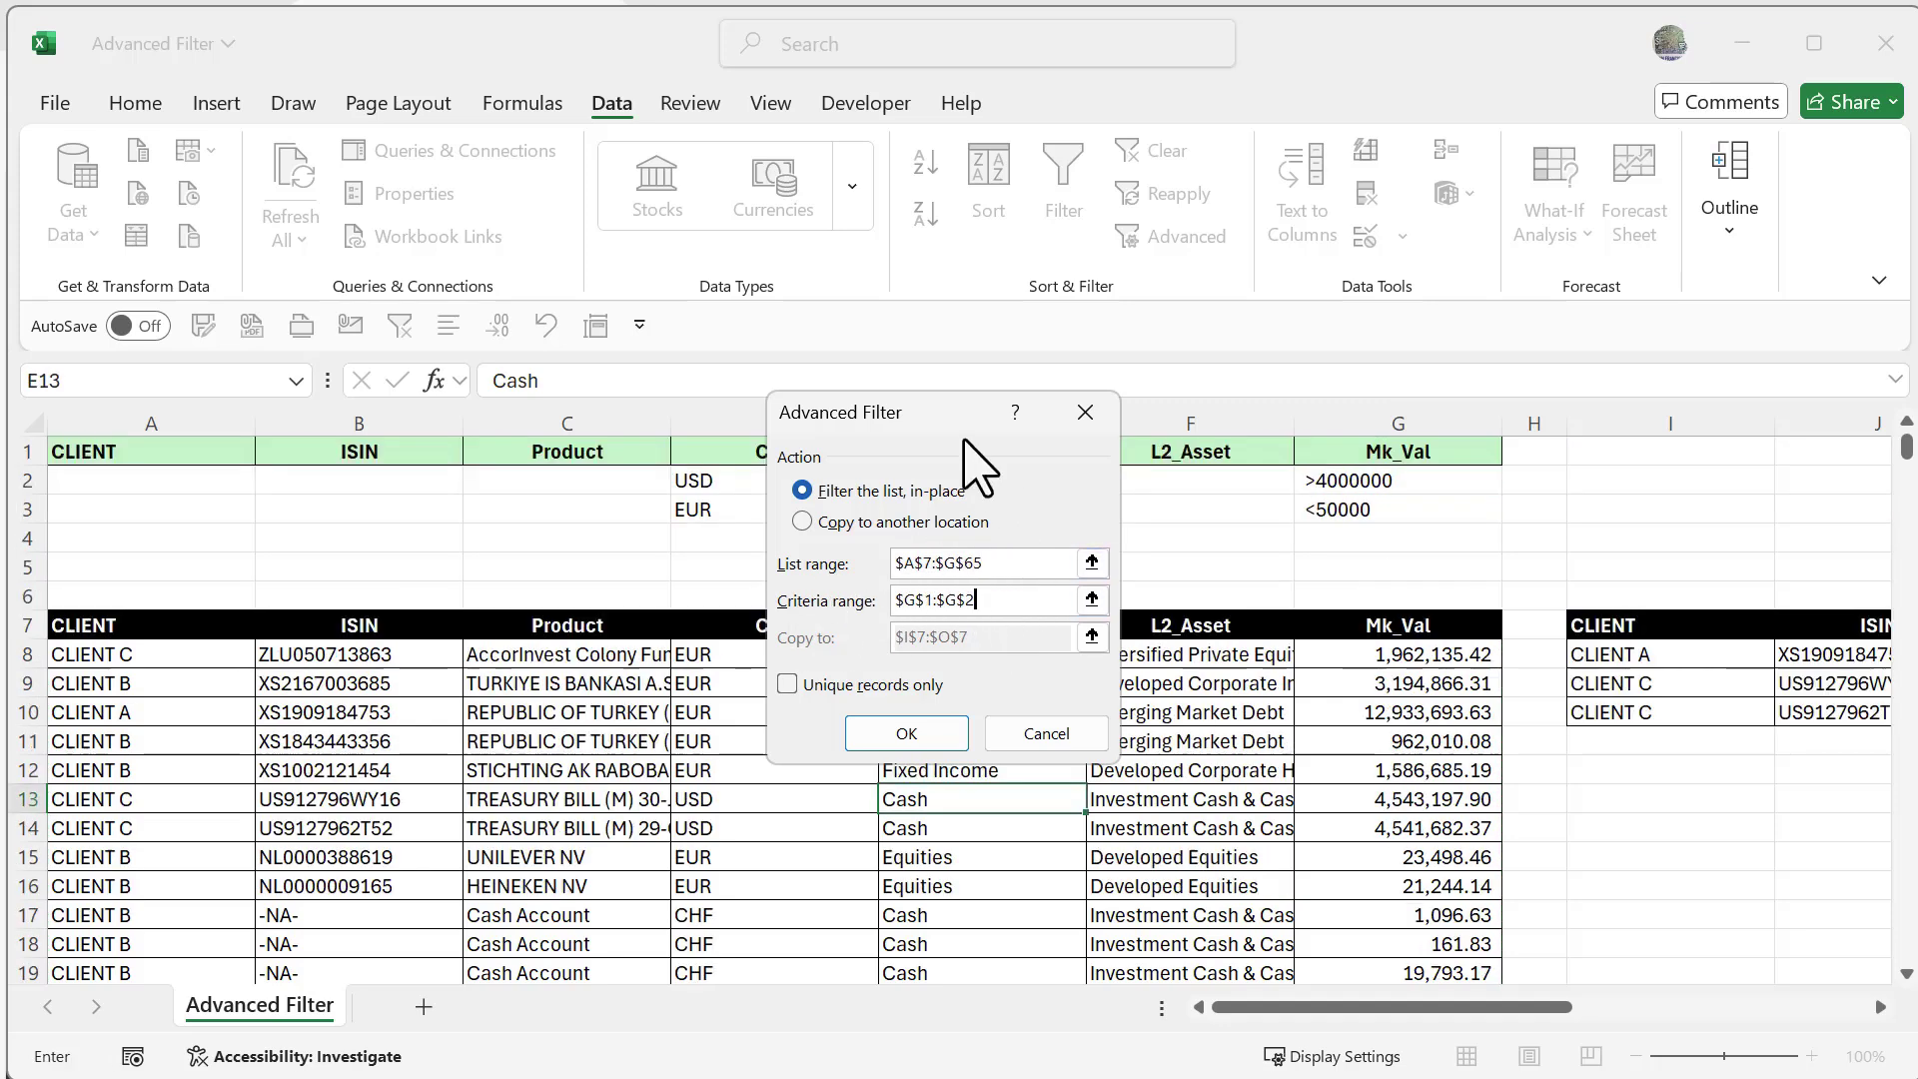
drag(1398, 454, 1396, 512)
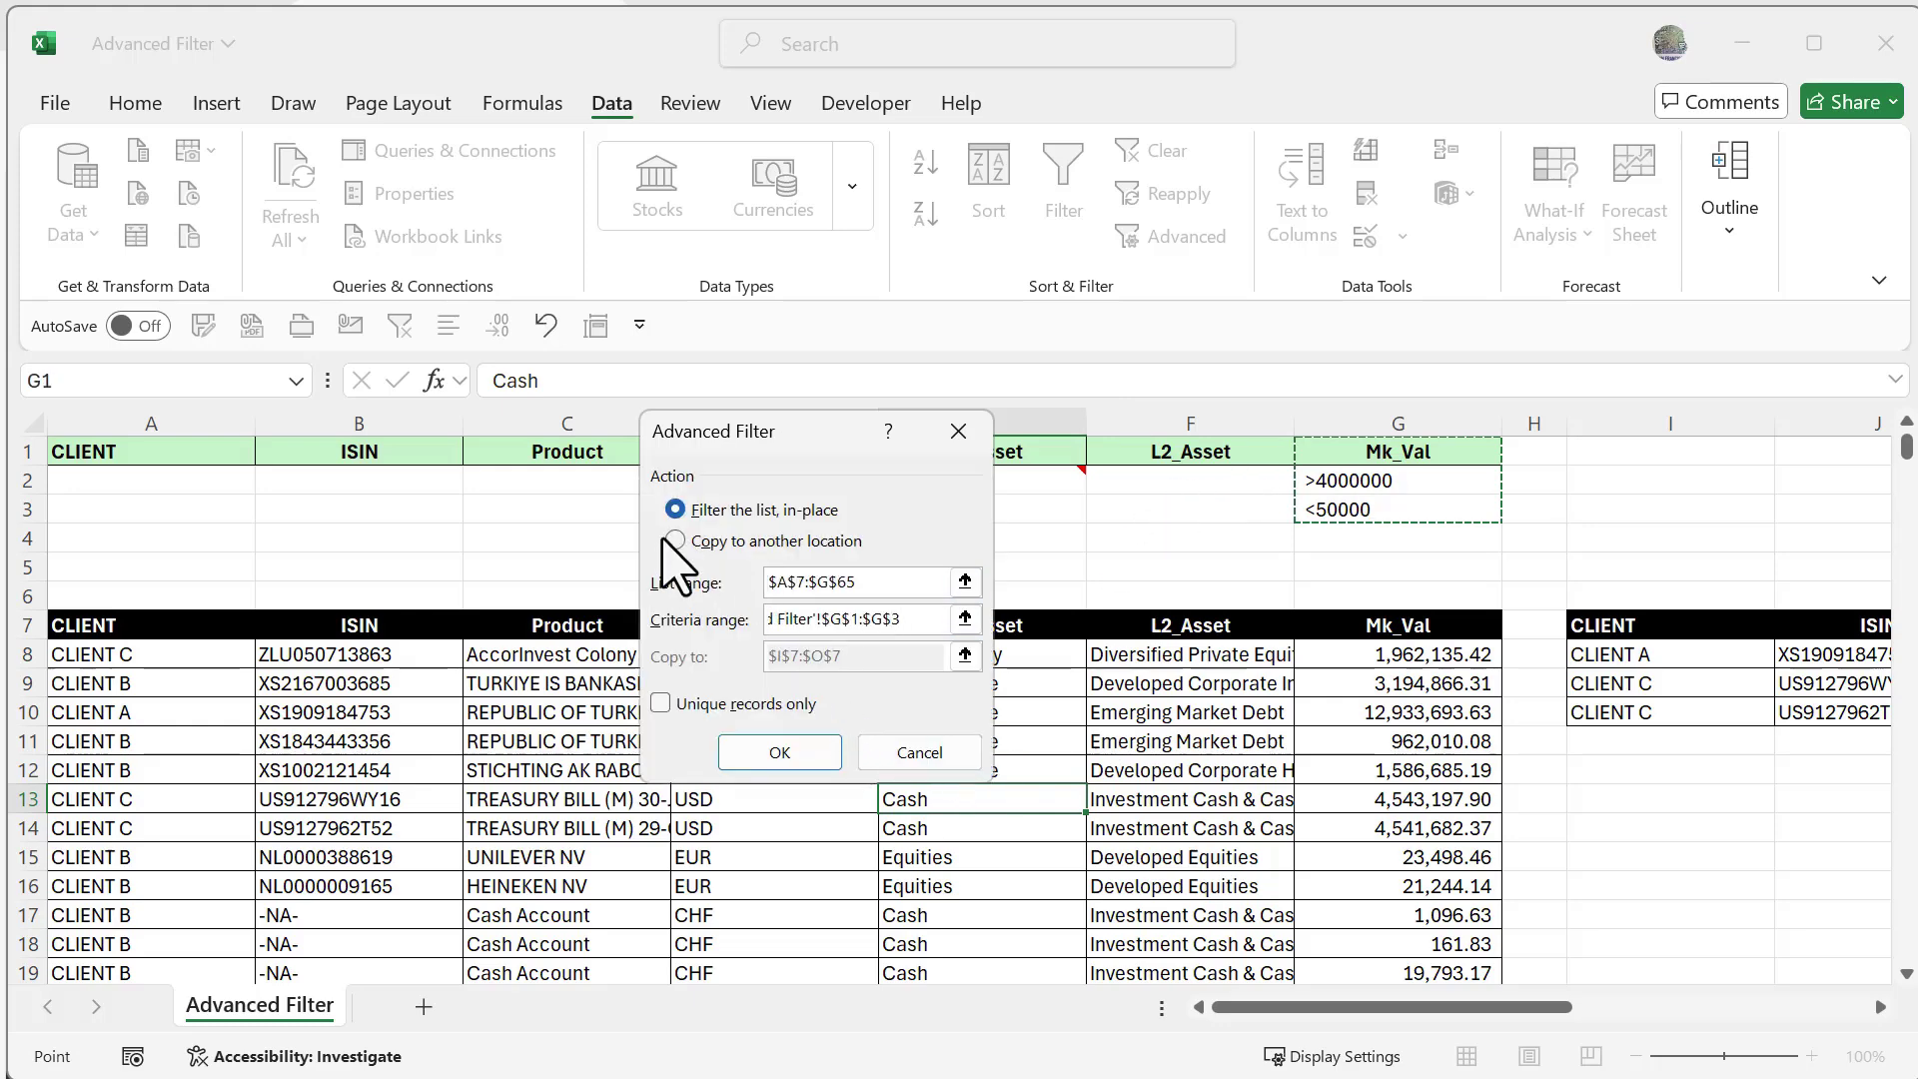
click(785, 762)
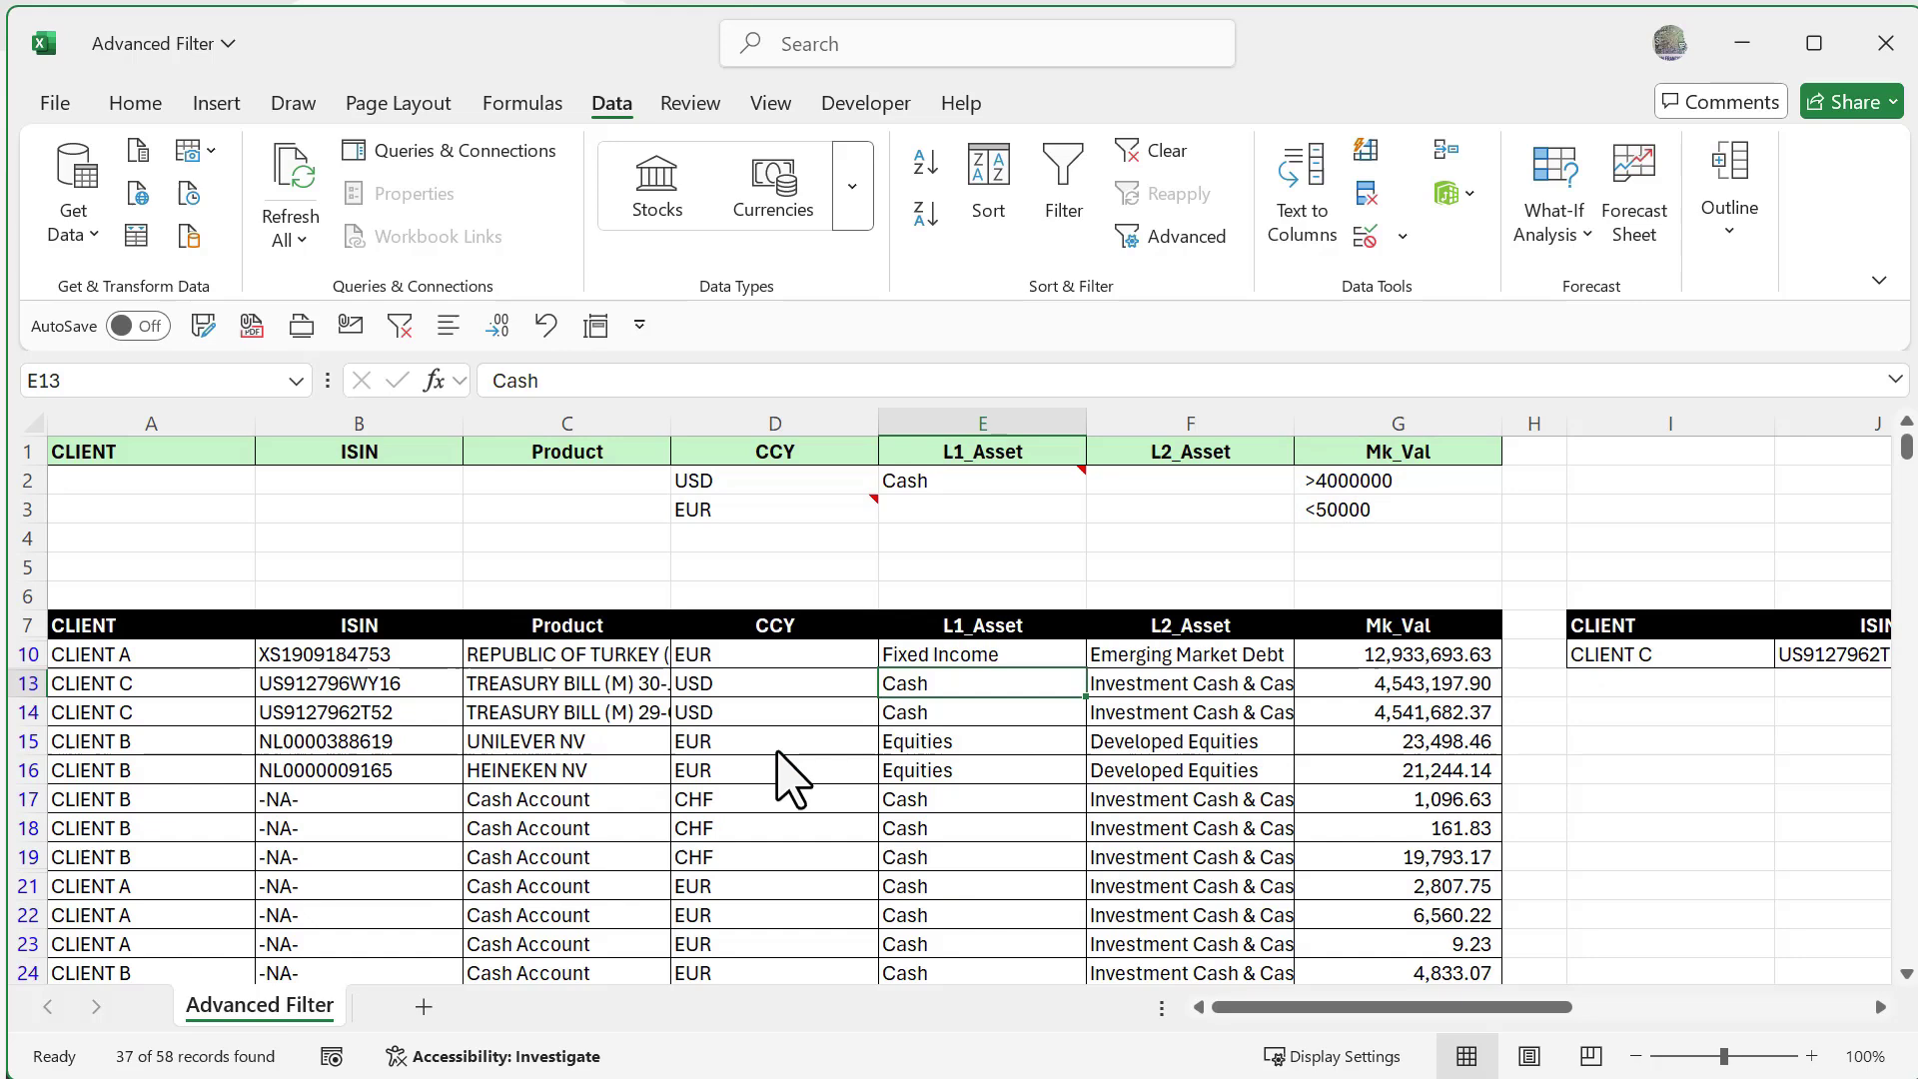
scroll(1362, 814, down, 5)
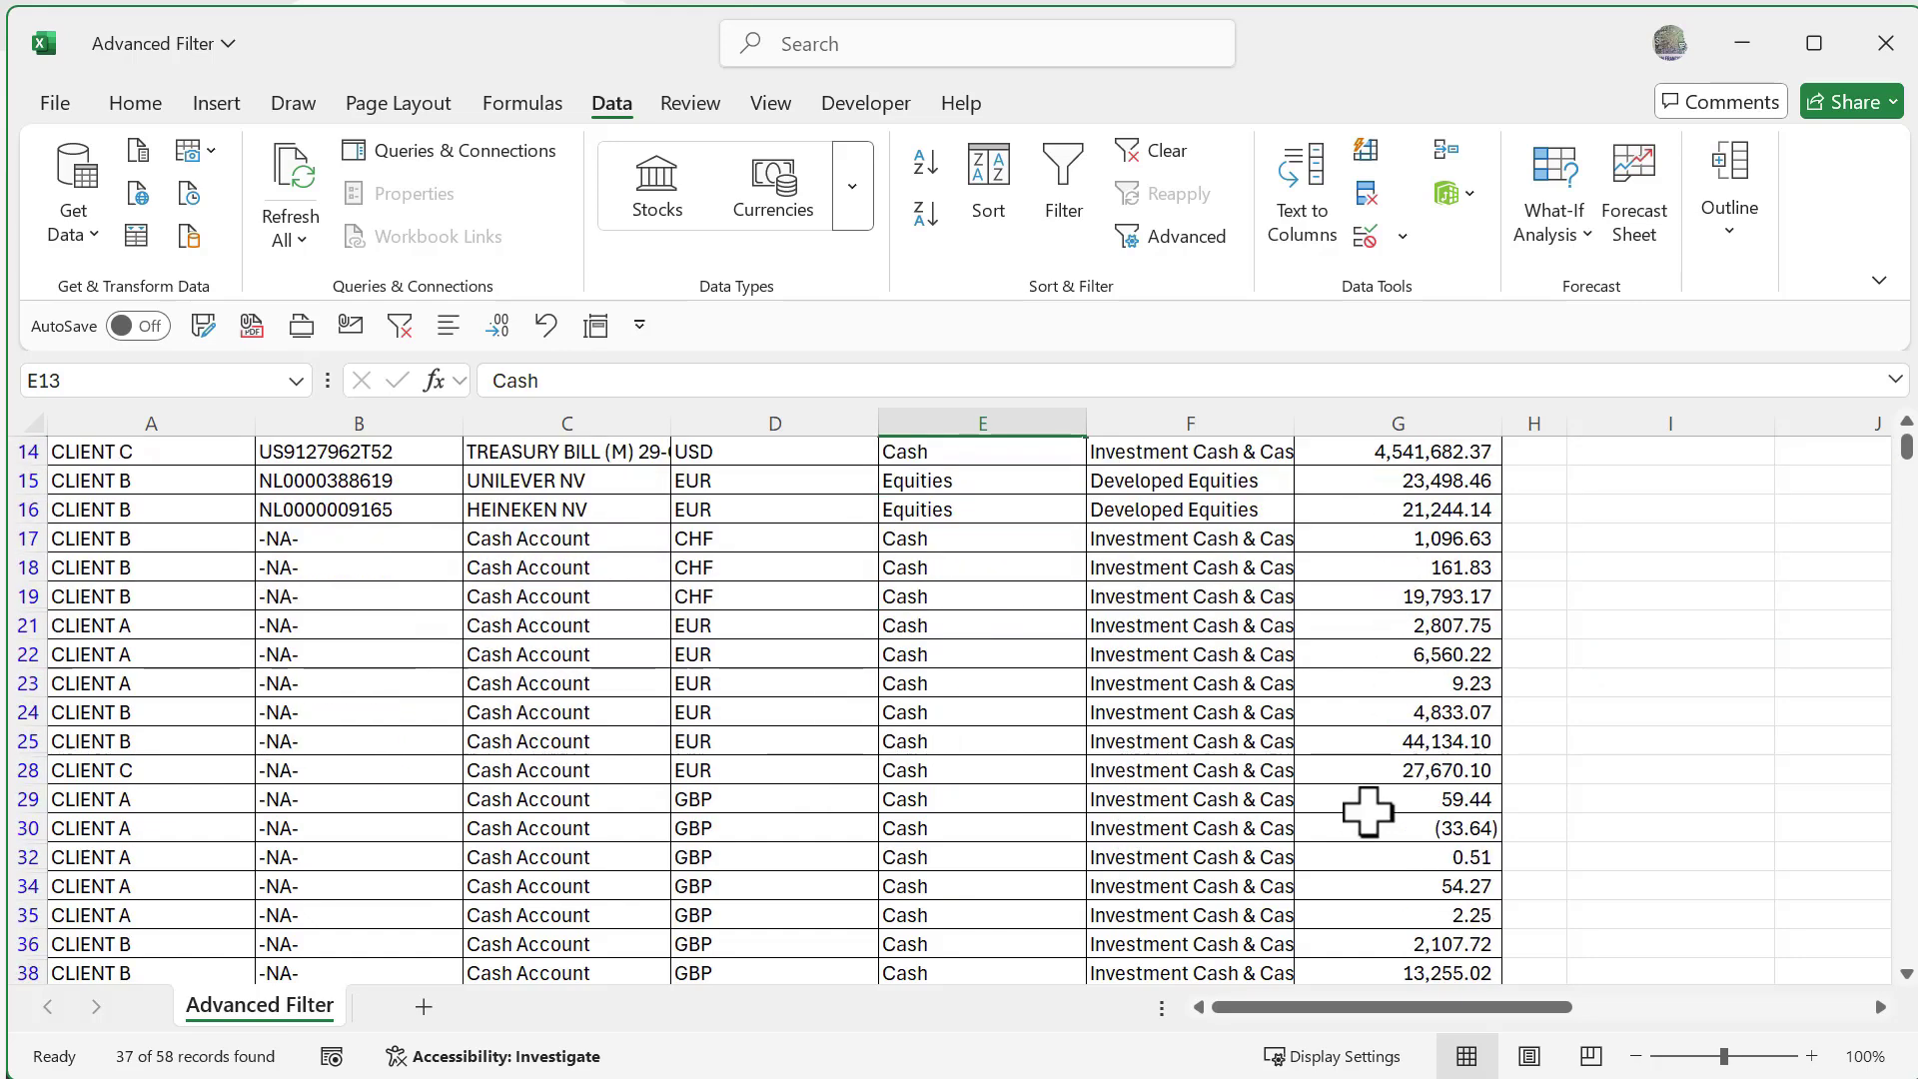
scroll(1363, 789, up, 5)
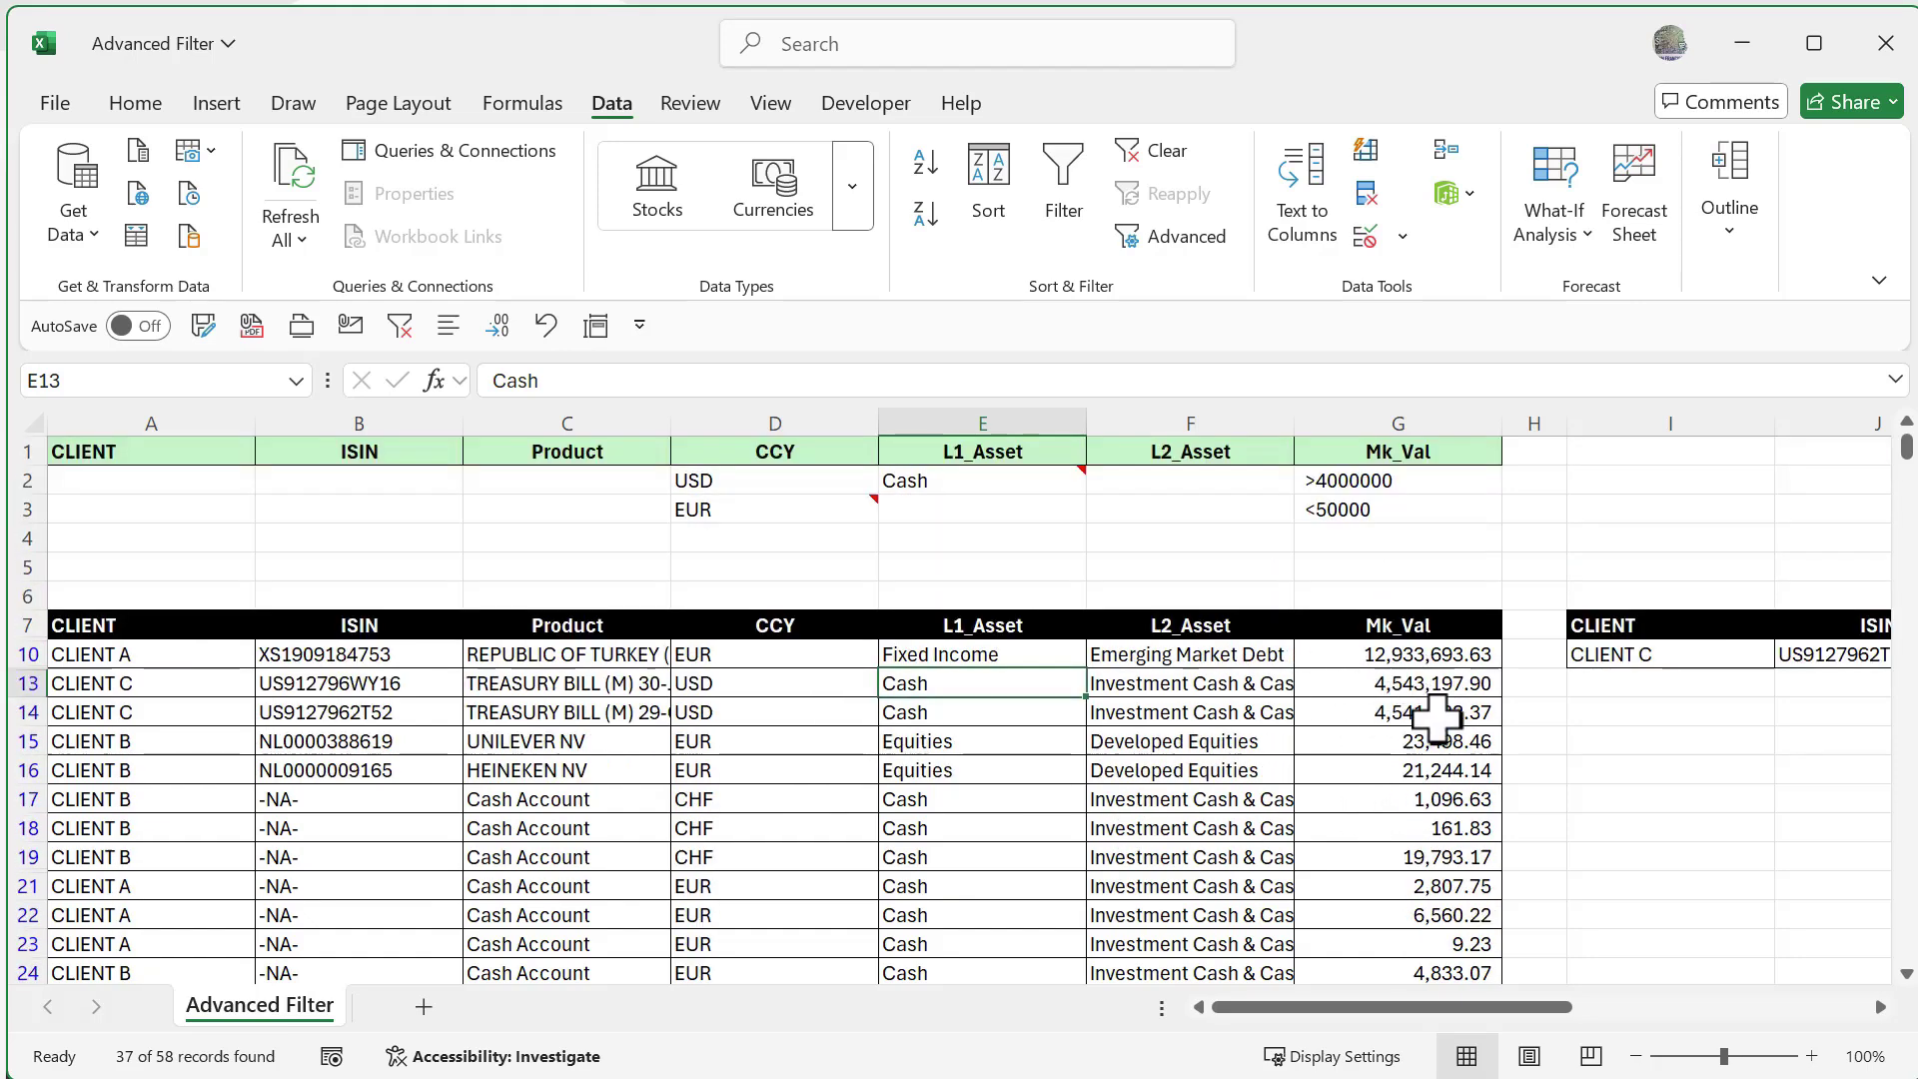
scroll(1390, 733, down, 1)
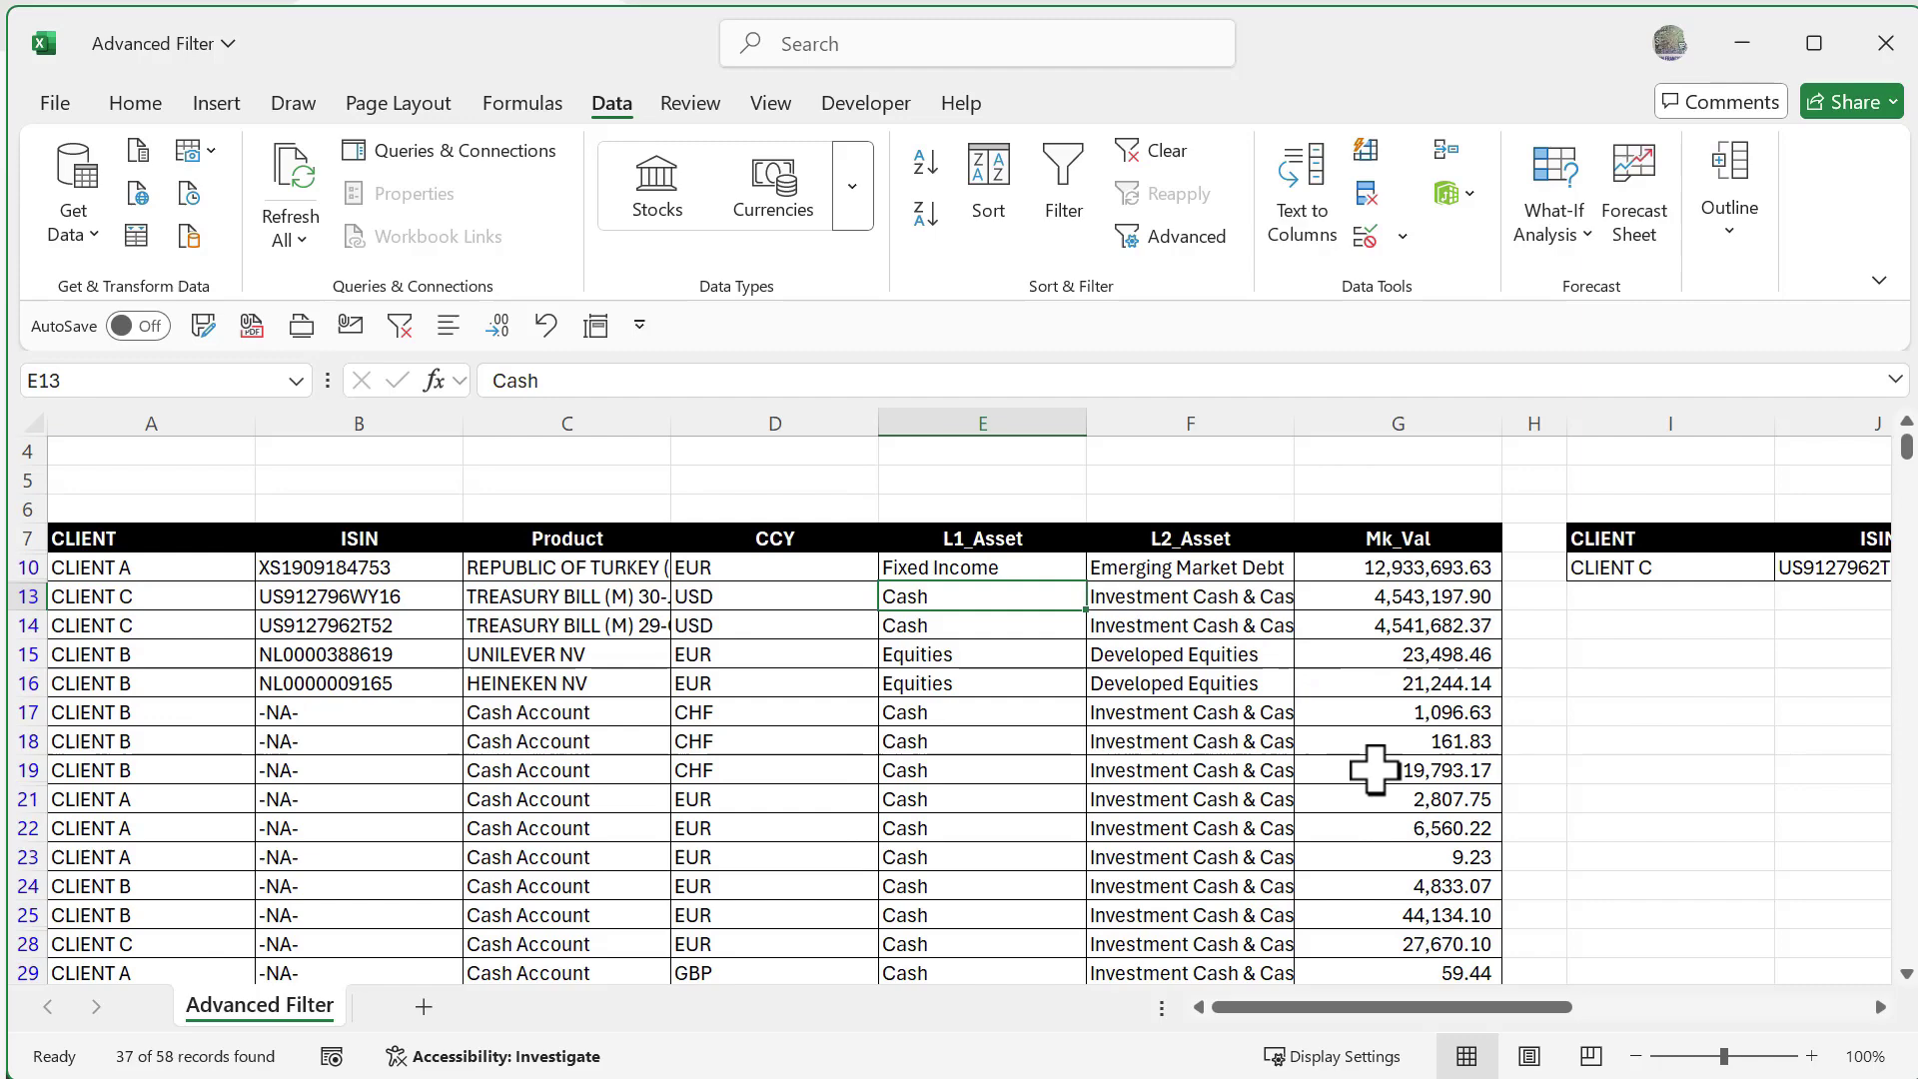
scroll(1375, 770, down, 8)
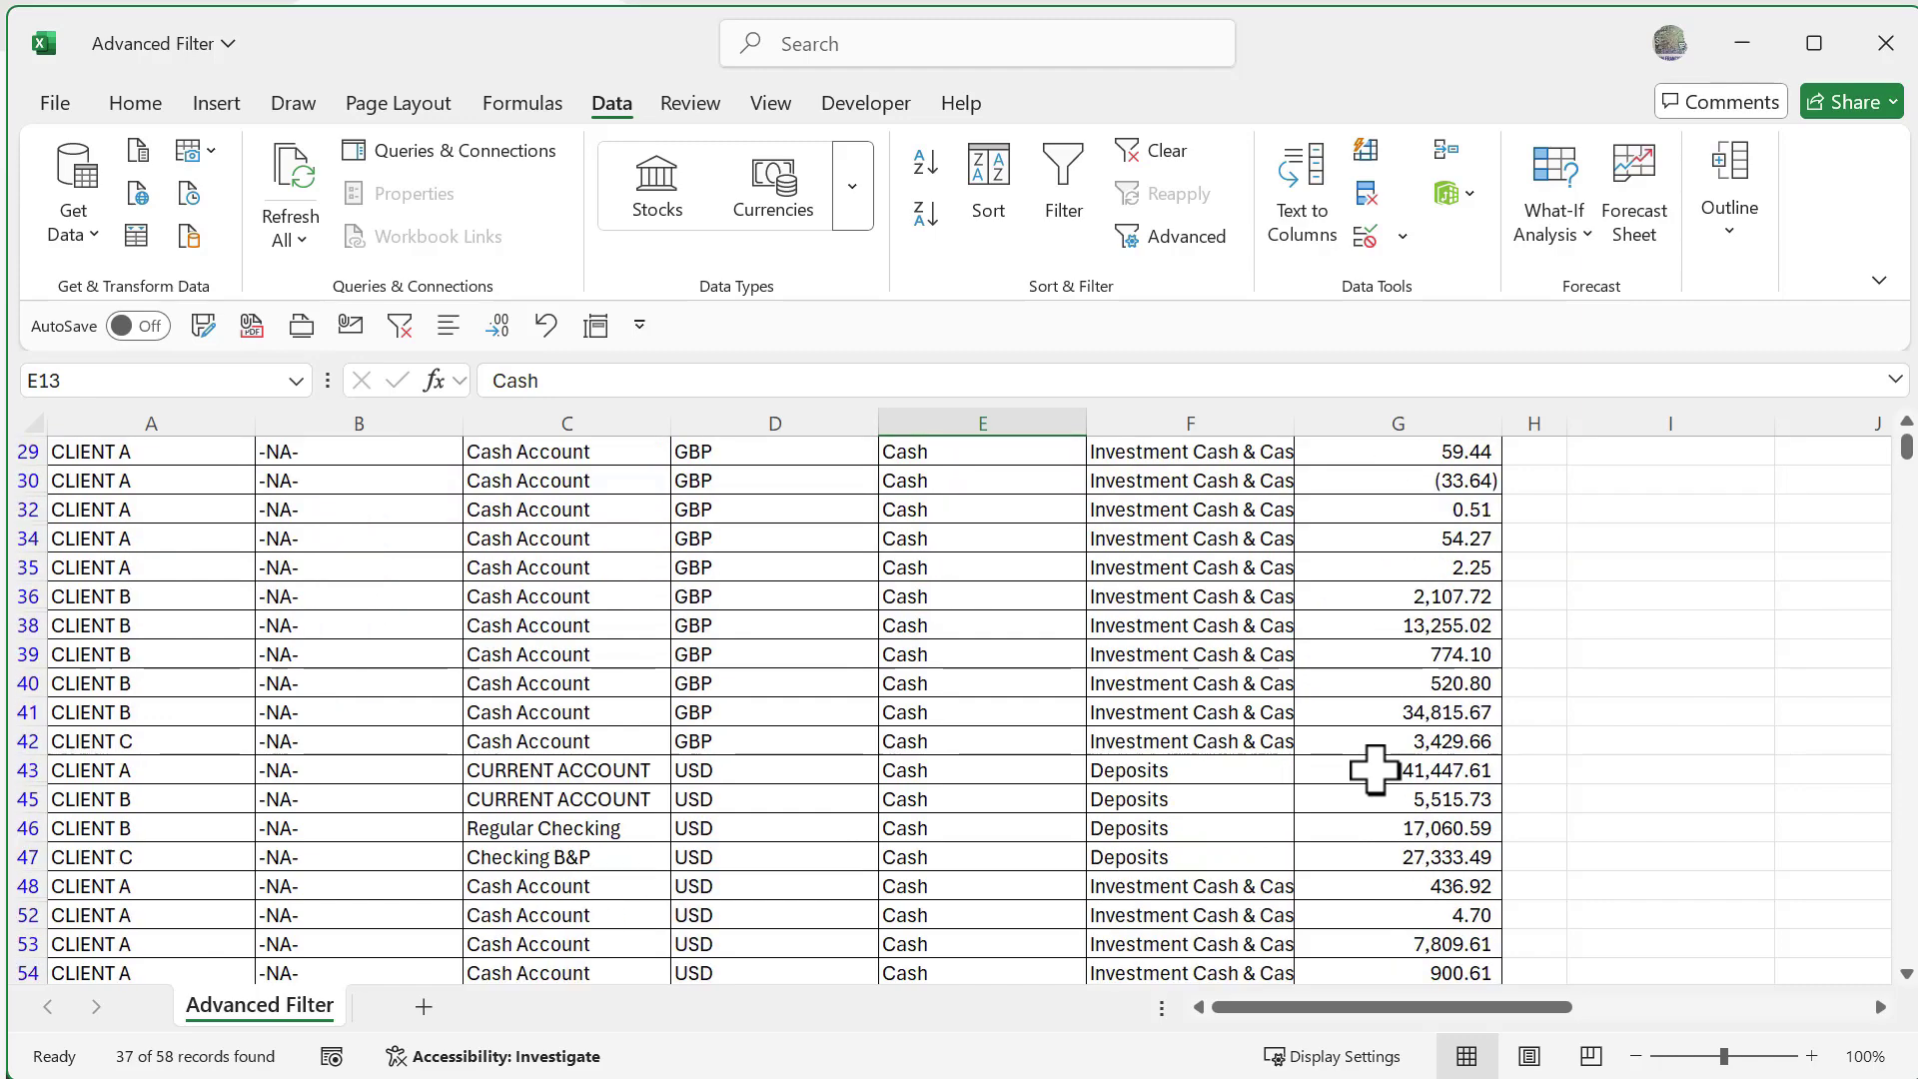
scroll(1375, 770, up, 10)
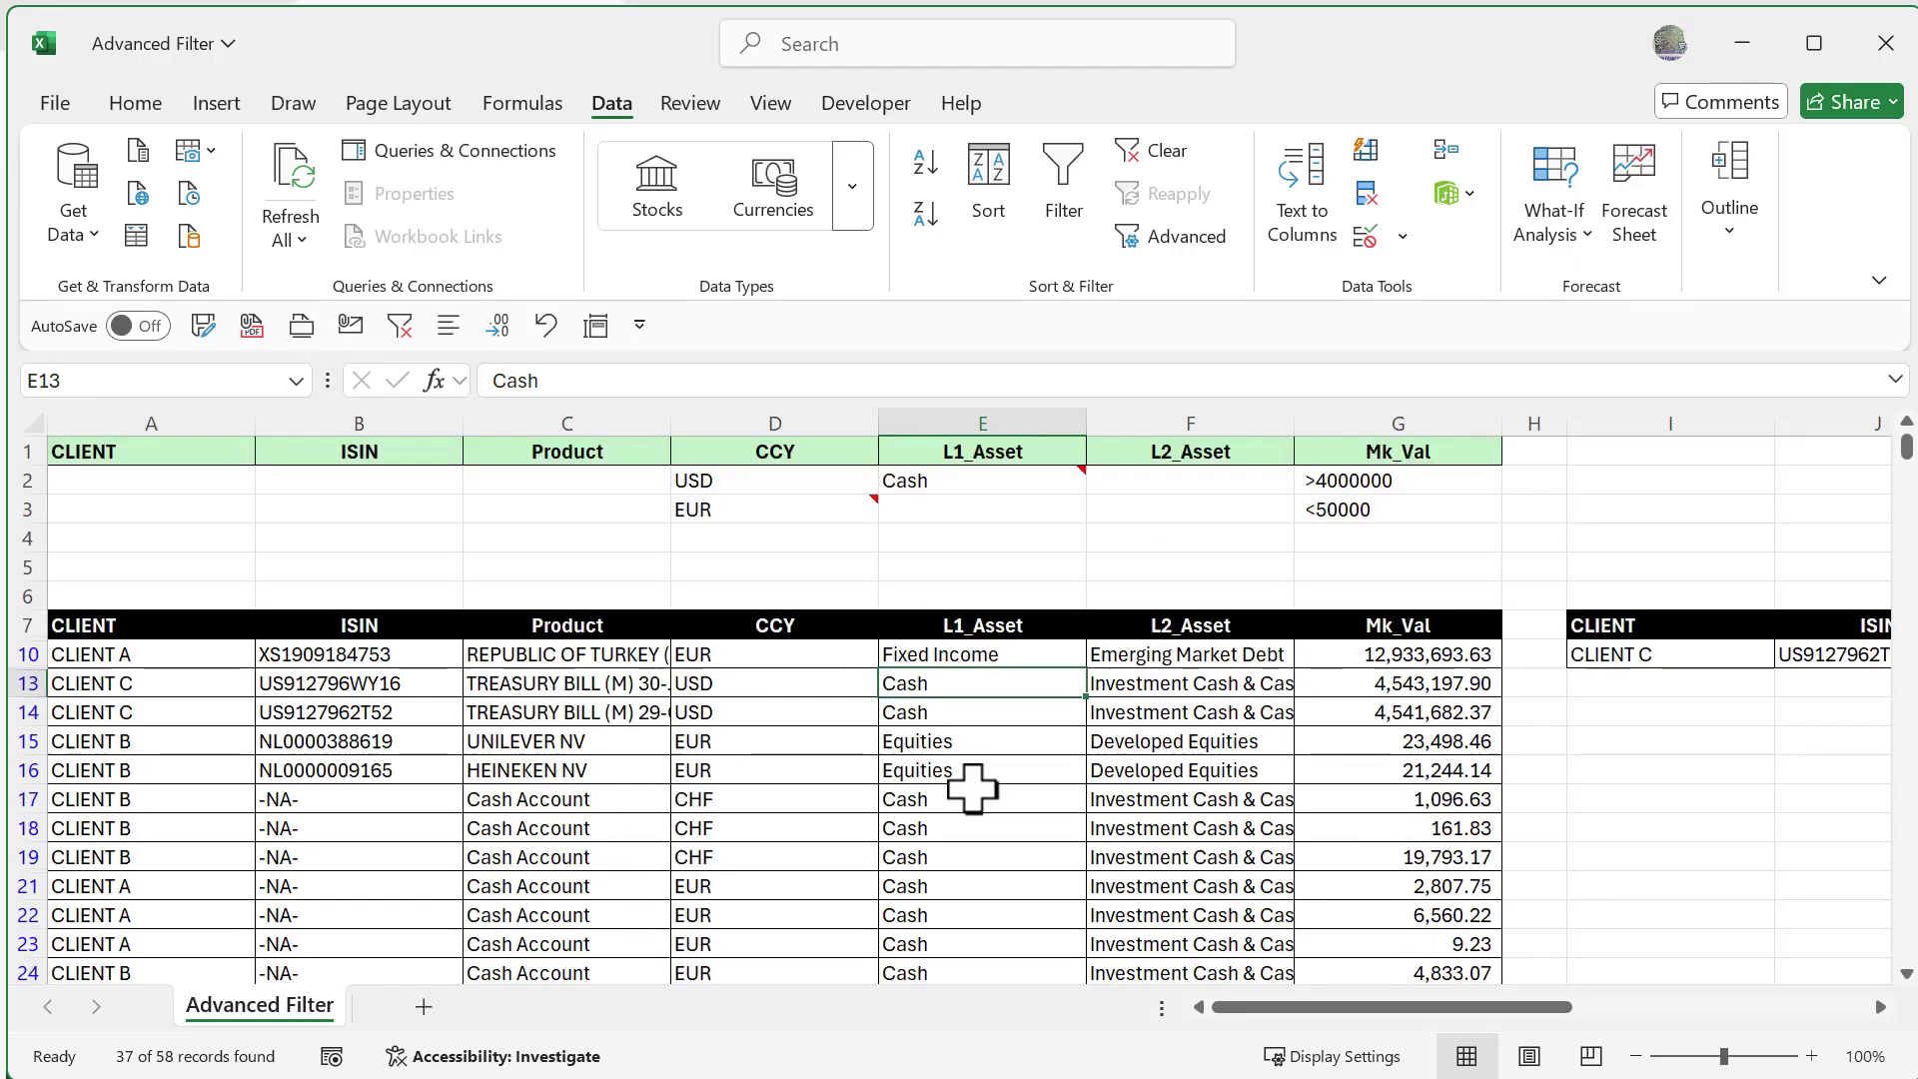